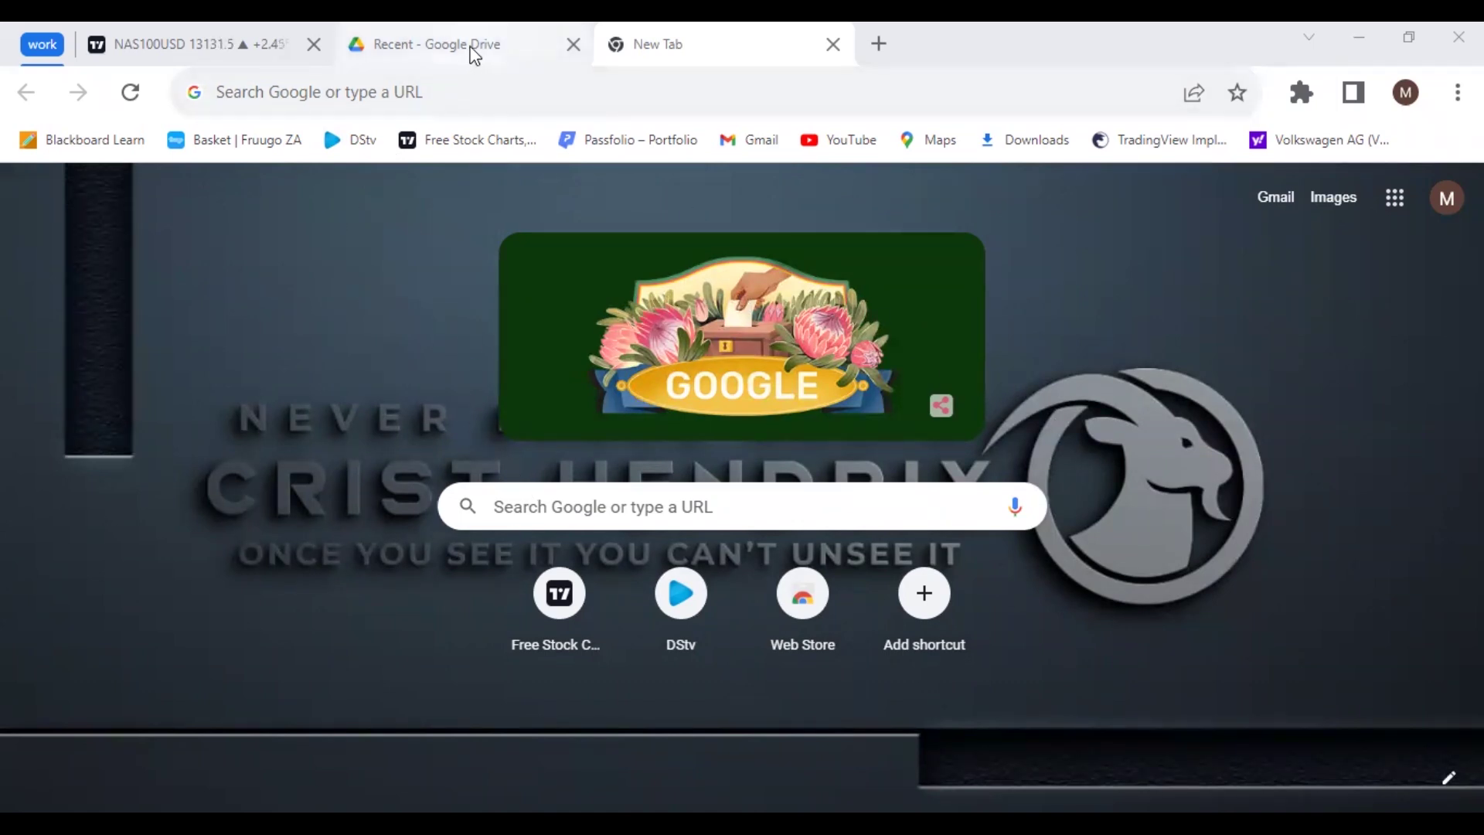
# Switch to Google Drive, open NAS100USD_2022-04-20_20-12-07.png and examine the enlarged red zone, channel and short-position markup.
pyautogui.hotkey('ctrl', 'shift', 'Tab')
pyautogui.doubleClick(785, 512)
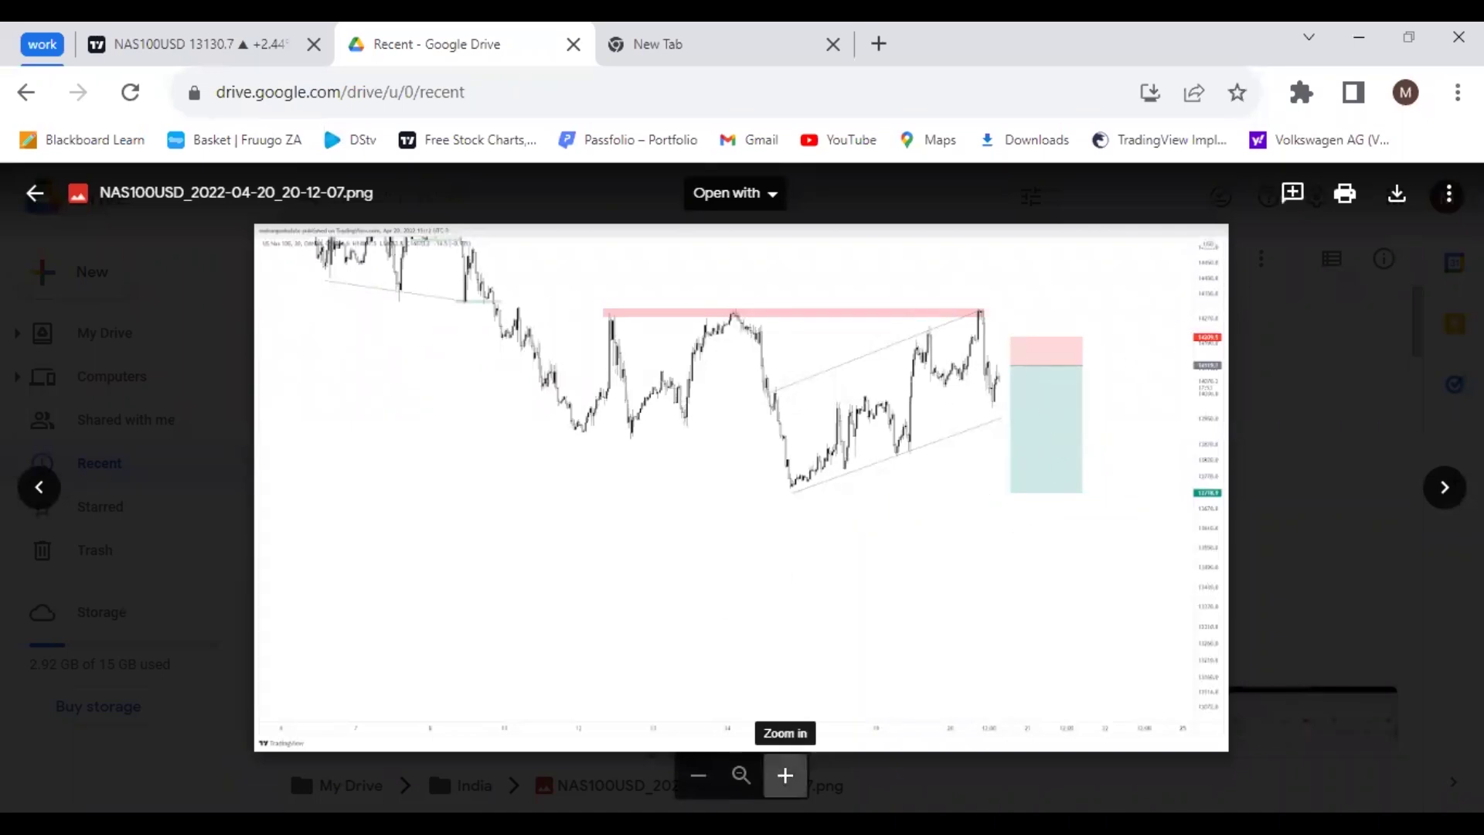
pyautogui.click(786, 775)
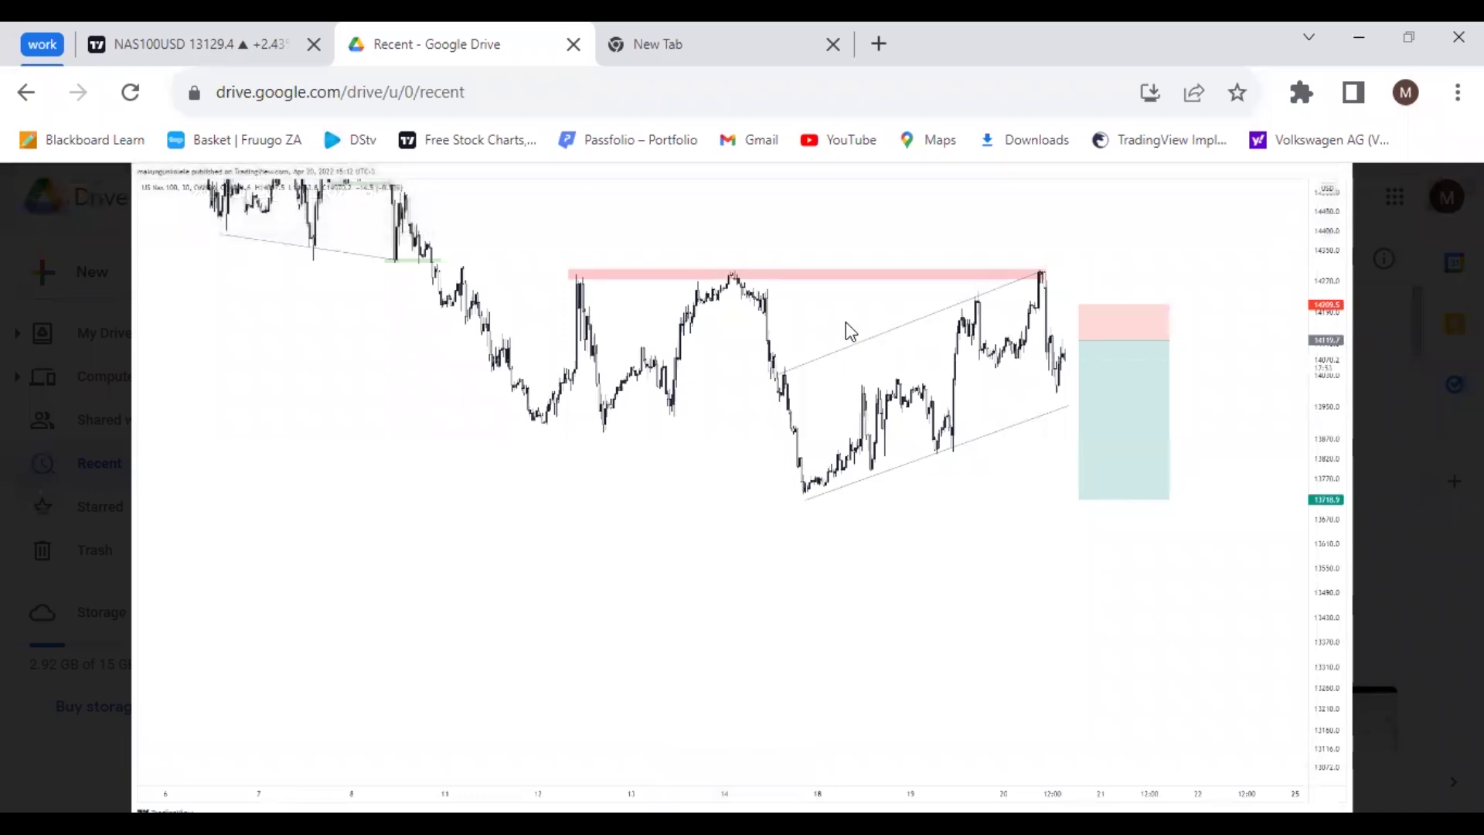
pyautogui.scroll(3, 581, 420)
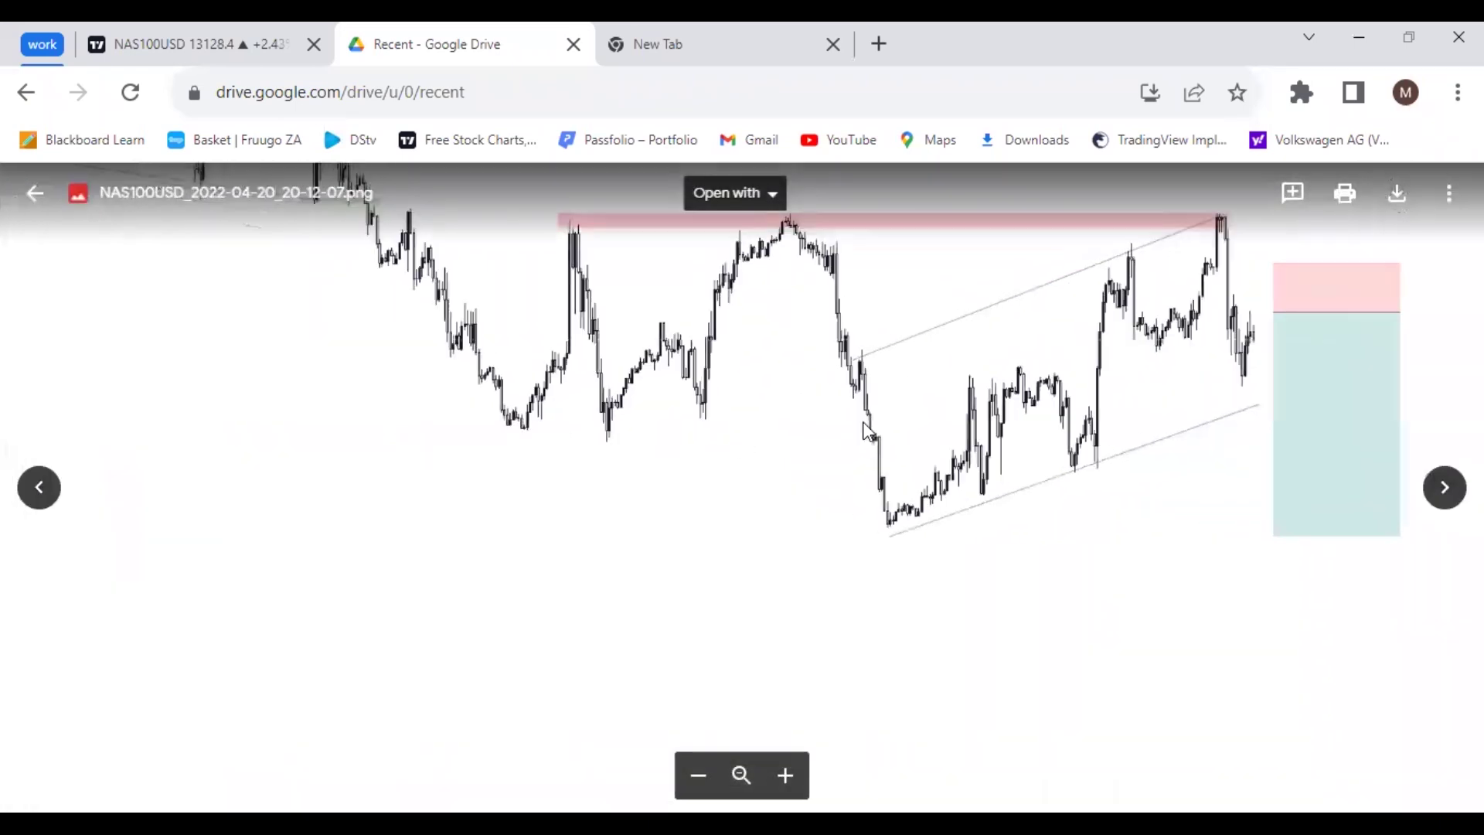
pyautogui.moveTo(874, 371); pyautogui.dragTo(417, 434)
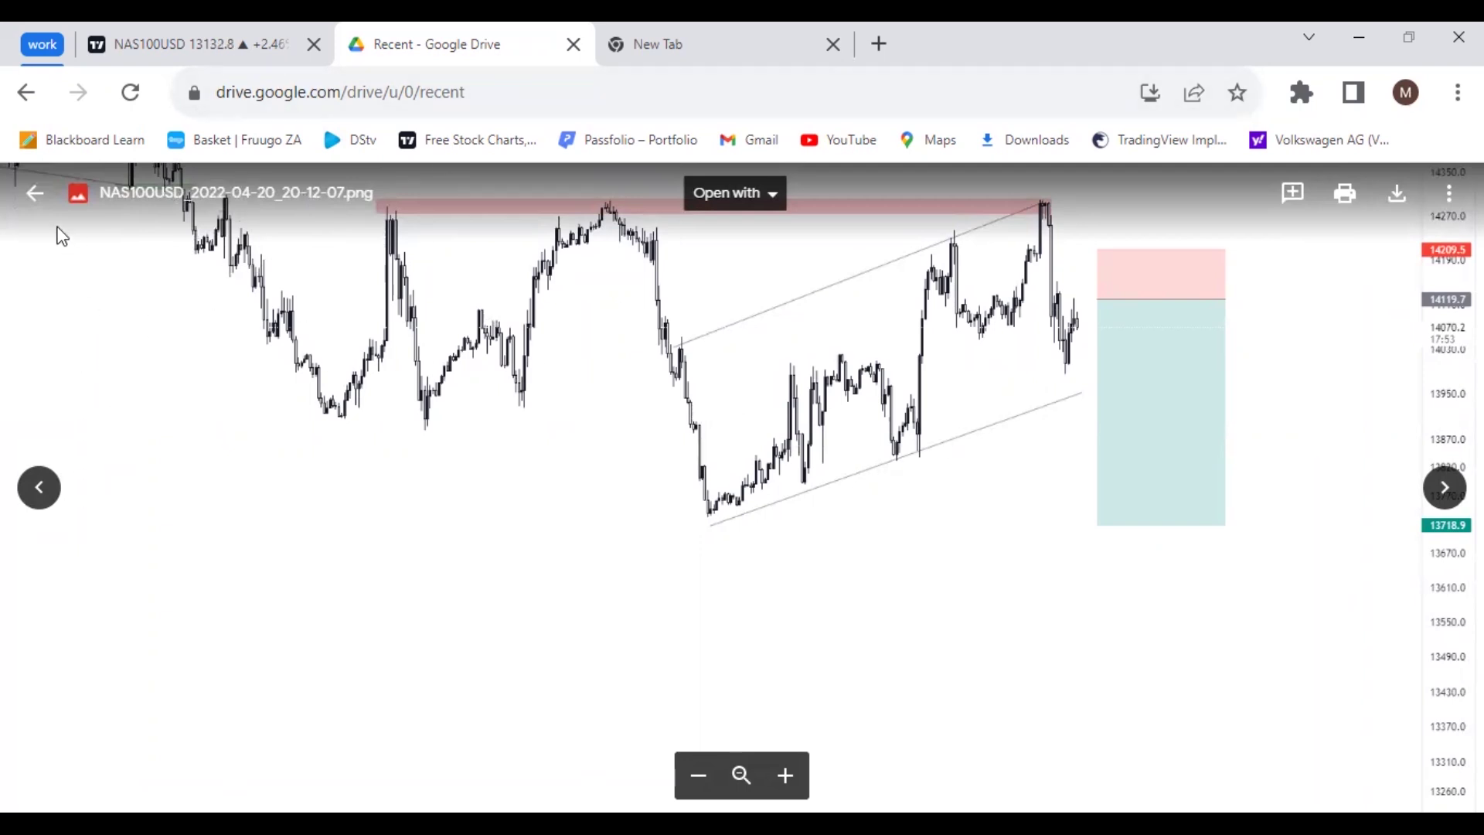
# Return to the recent files, reopen the 2022-04-20 chart and go on to NAS100USD_2022-04-27_10-49-05.png to compare the trade.
pyautogui.click(35, 193)
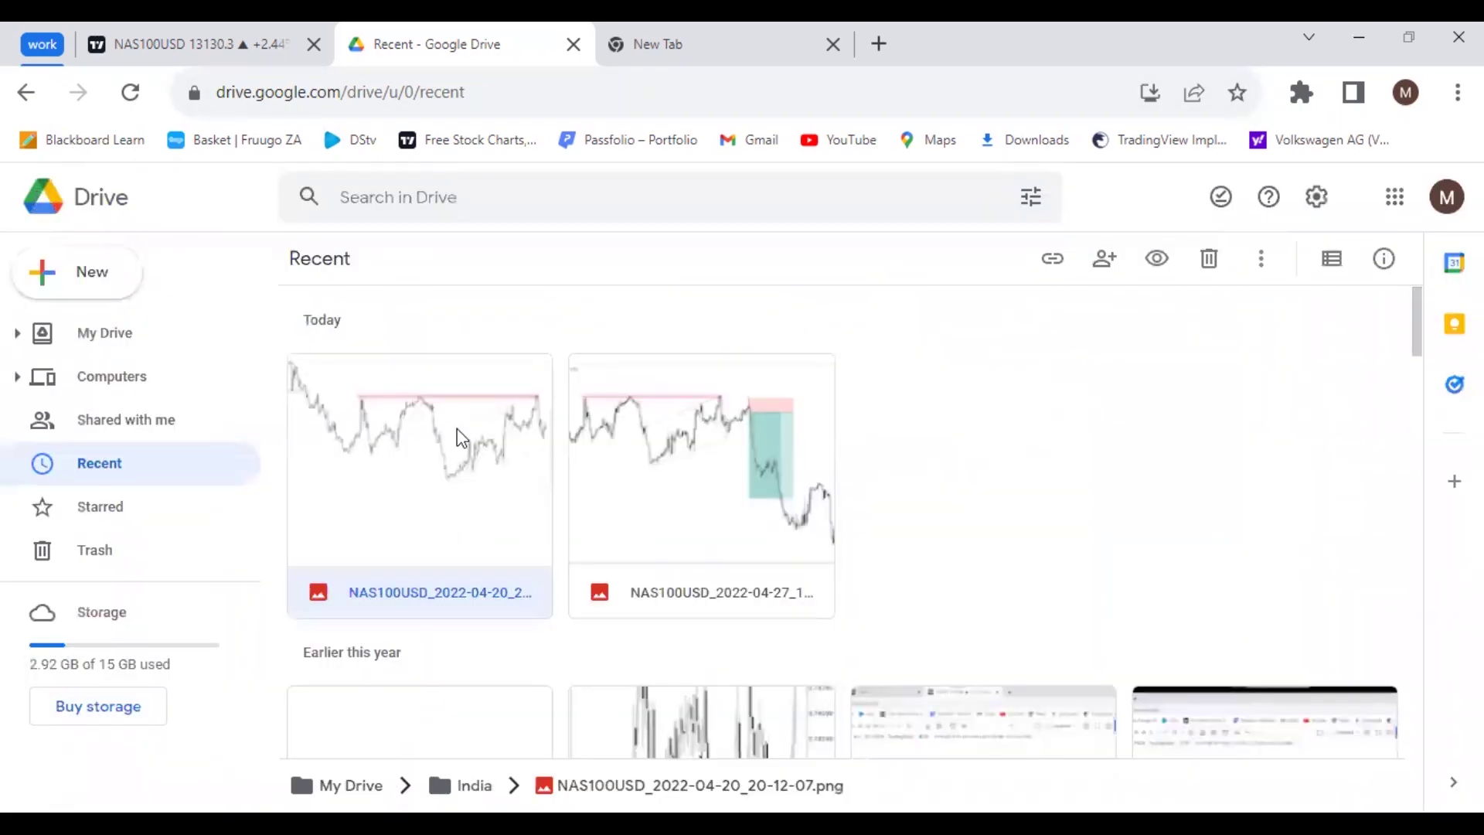
pyautogui.doubleClick(432, 504)
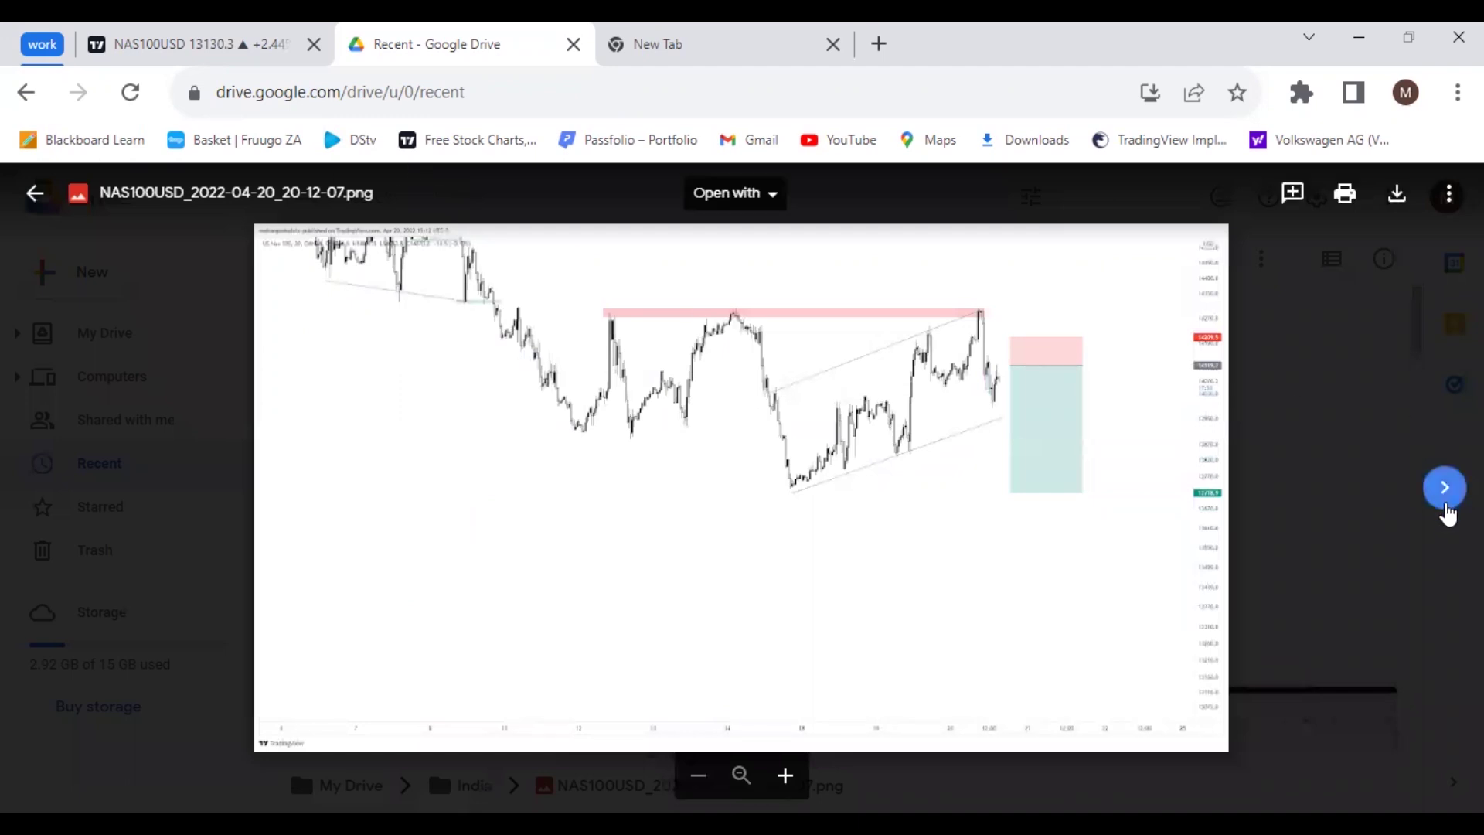
pyautogui.click(1445, 495)
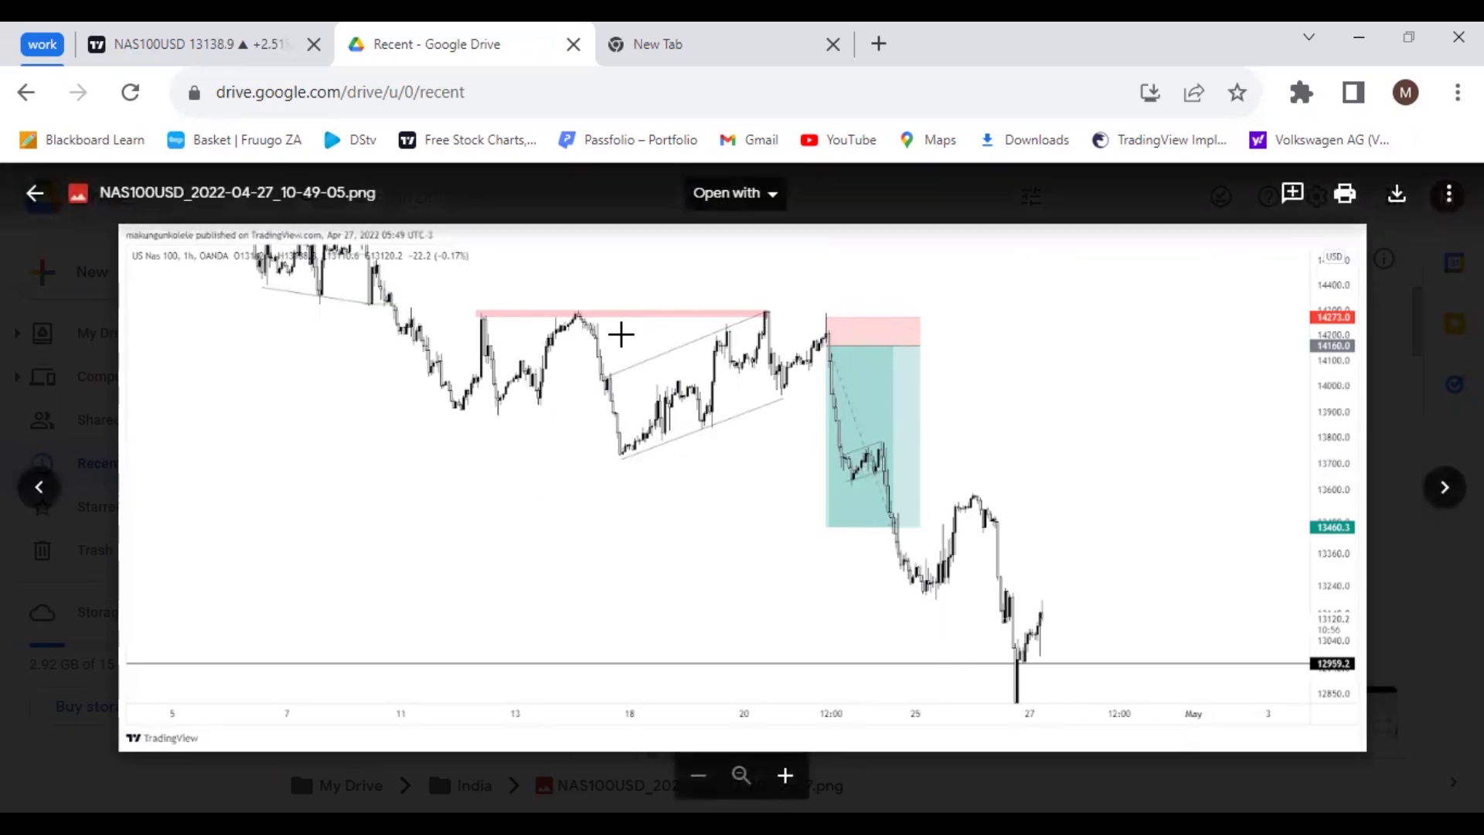
# Switch to the TradingView US Nas 100 chart and place a horizontal ray at 15290.7 from the early February 2022 high.
pyautogui.click(214, 44)
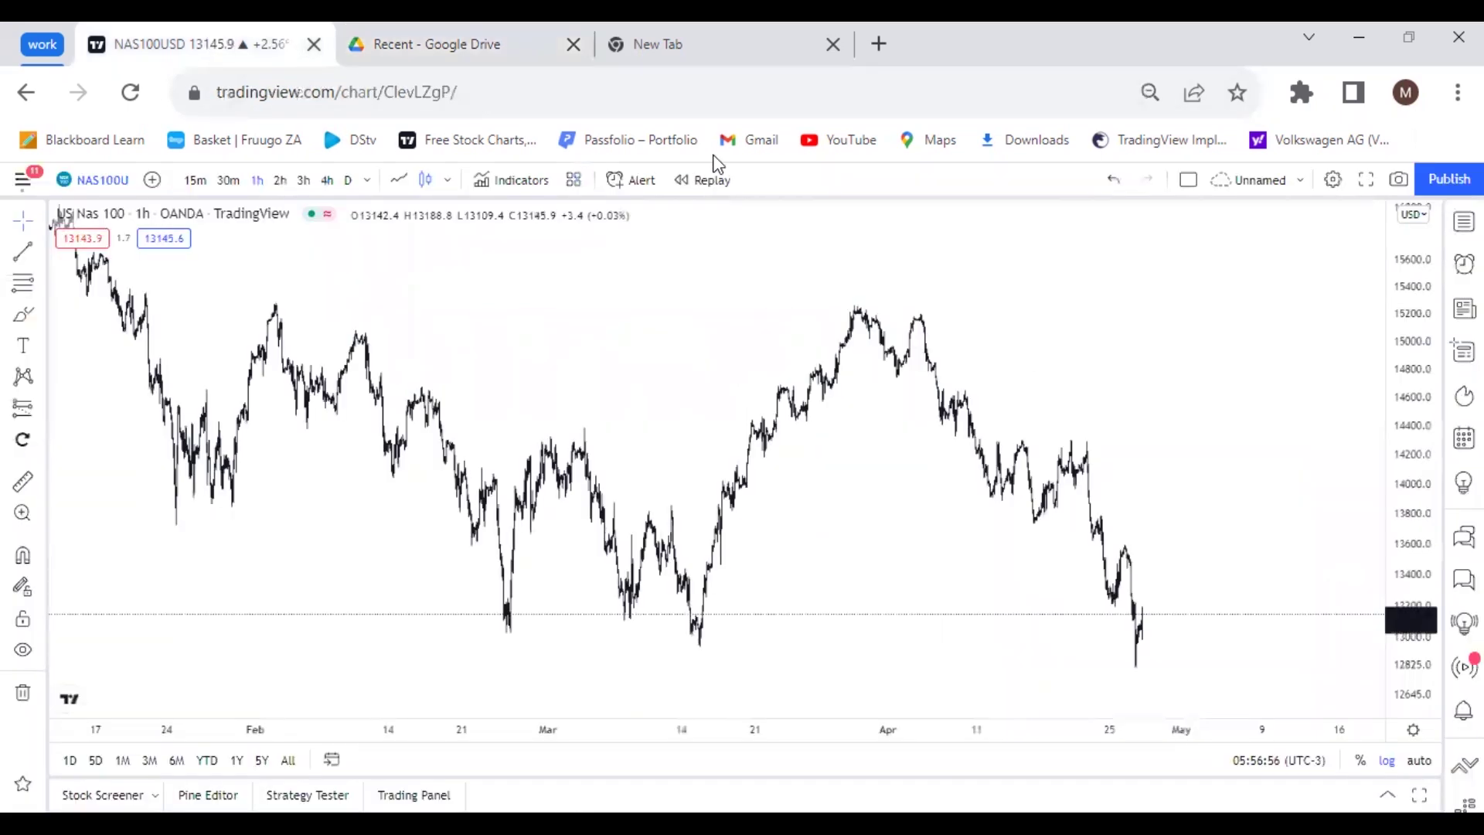
pyautogui.scroll(-2, 556, 388)
pyautogui.scroll(1, 858, 421)
pyautogui.scroll(-1, 1010, 404)
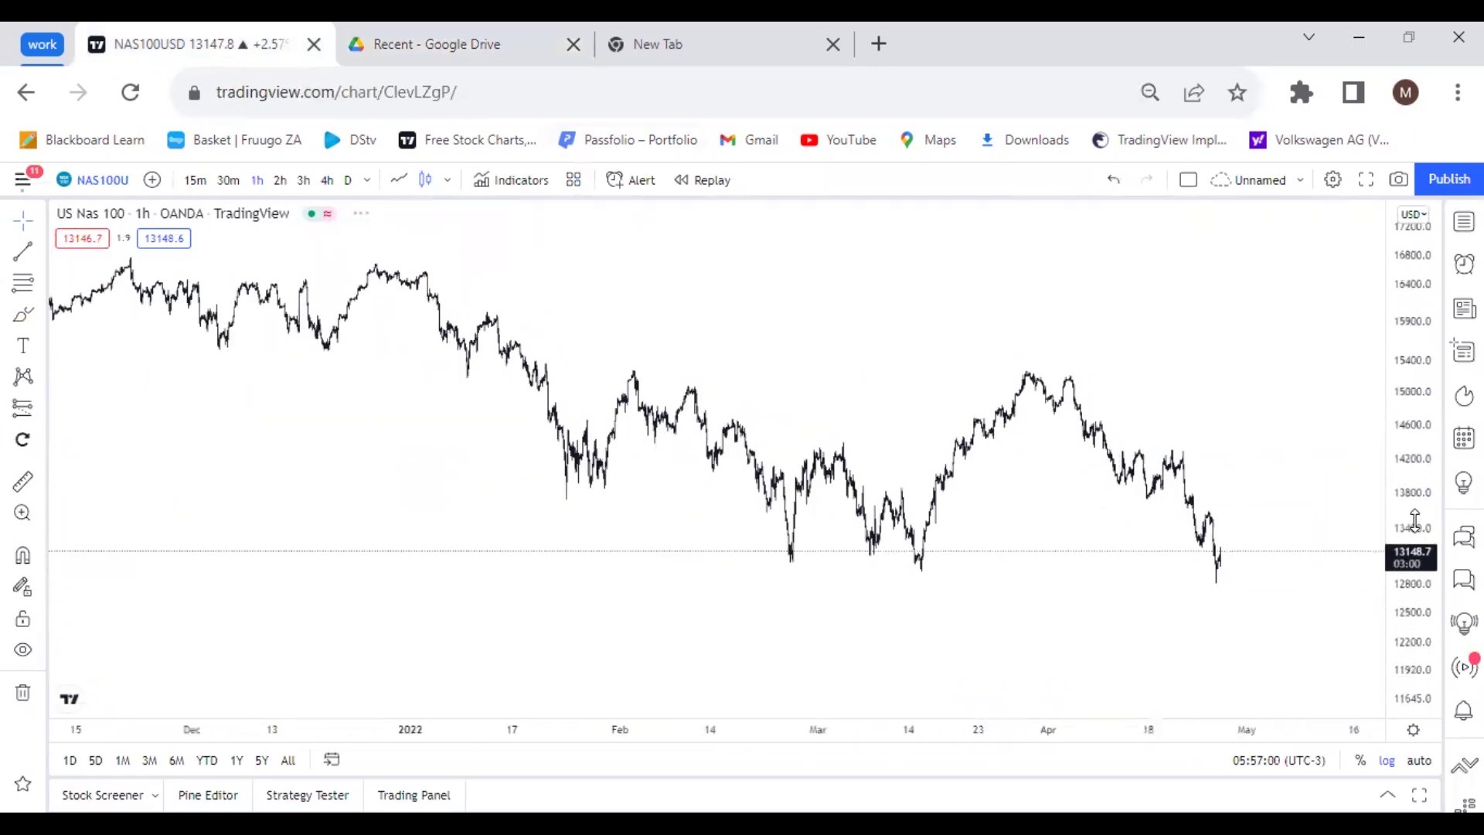
pyautogui.moveTo(1070, 579); pyautogui.dragTo(1000, 586)
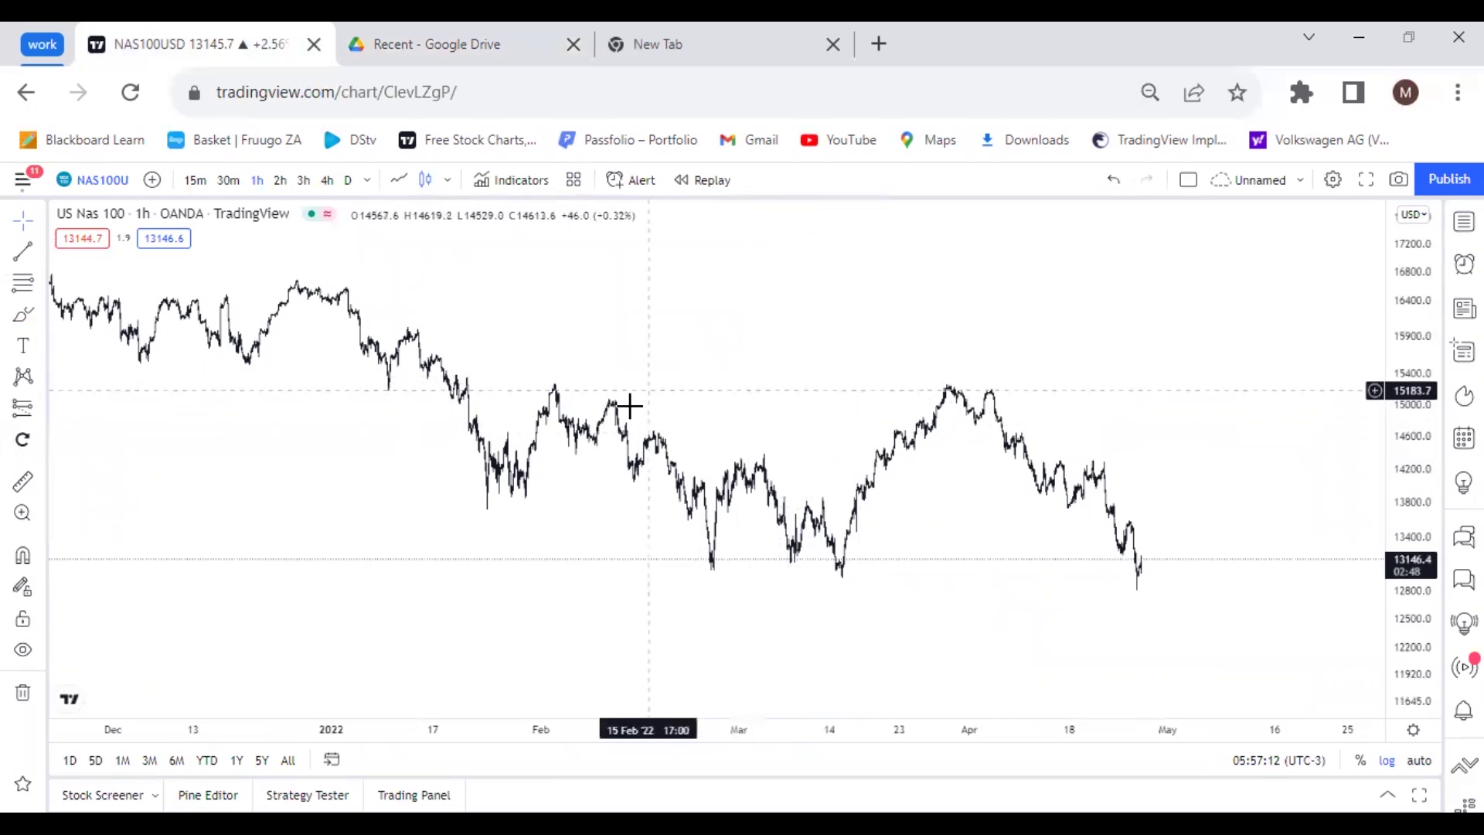
pyautogui.moveTo(925, 533); pyautogui.dragTo(1297, 545)
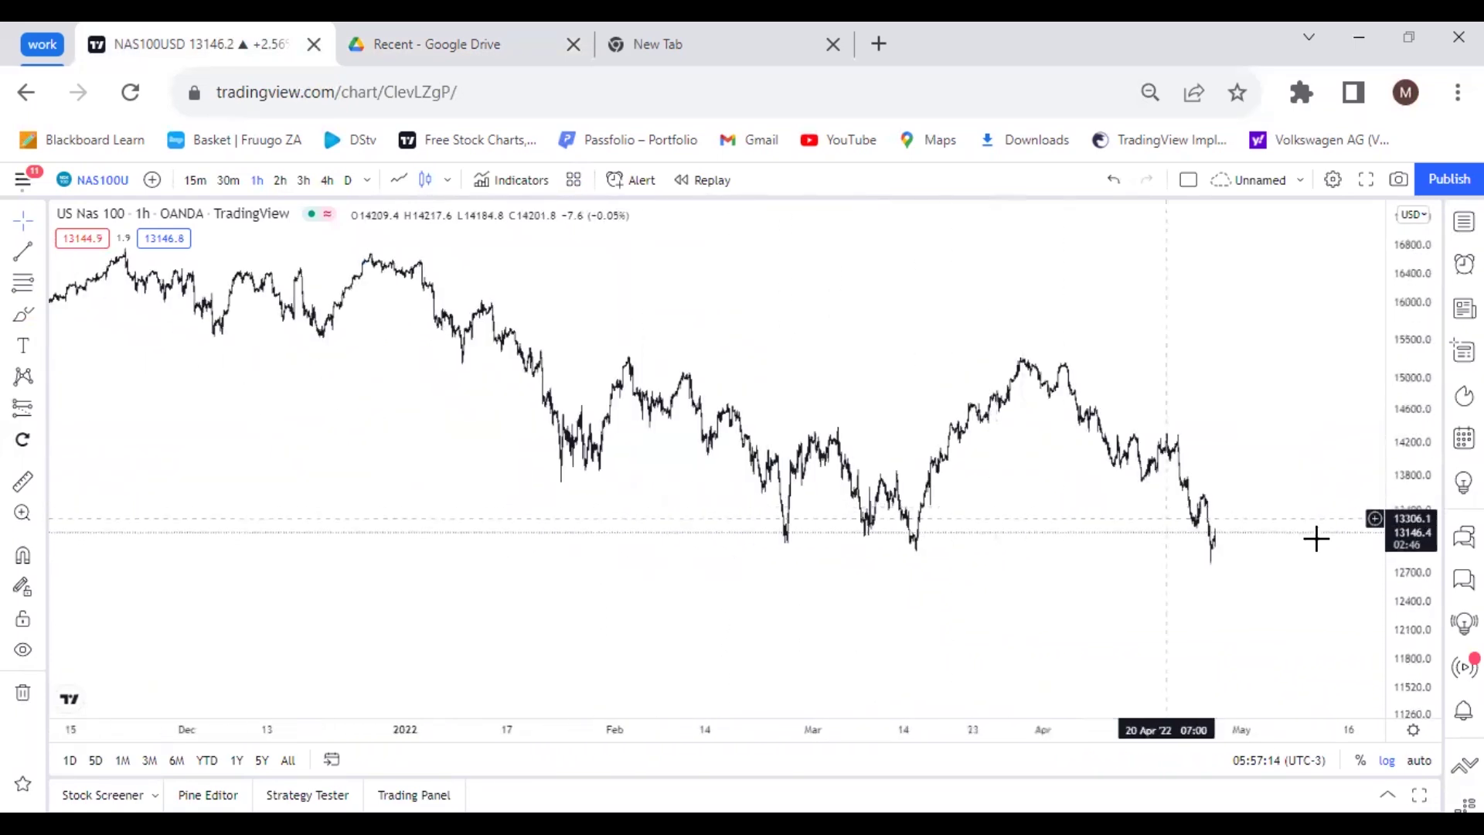
pyautogui.moveTo(1428, 679); pyautogui.dragTo(1423, 587)
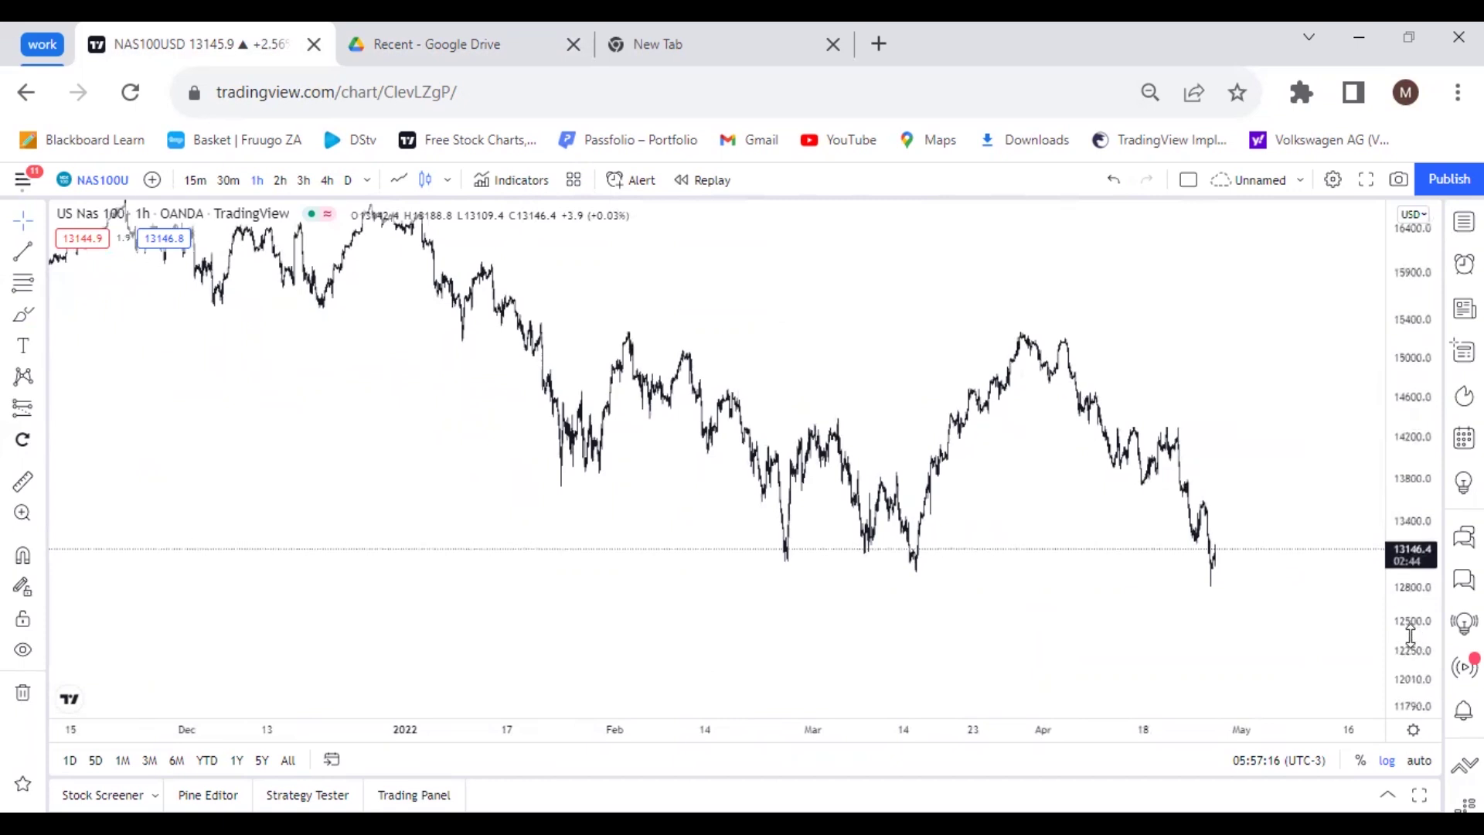
pyautogui.moveTo(627, 389); pyautogui.dragTo(572, 398)
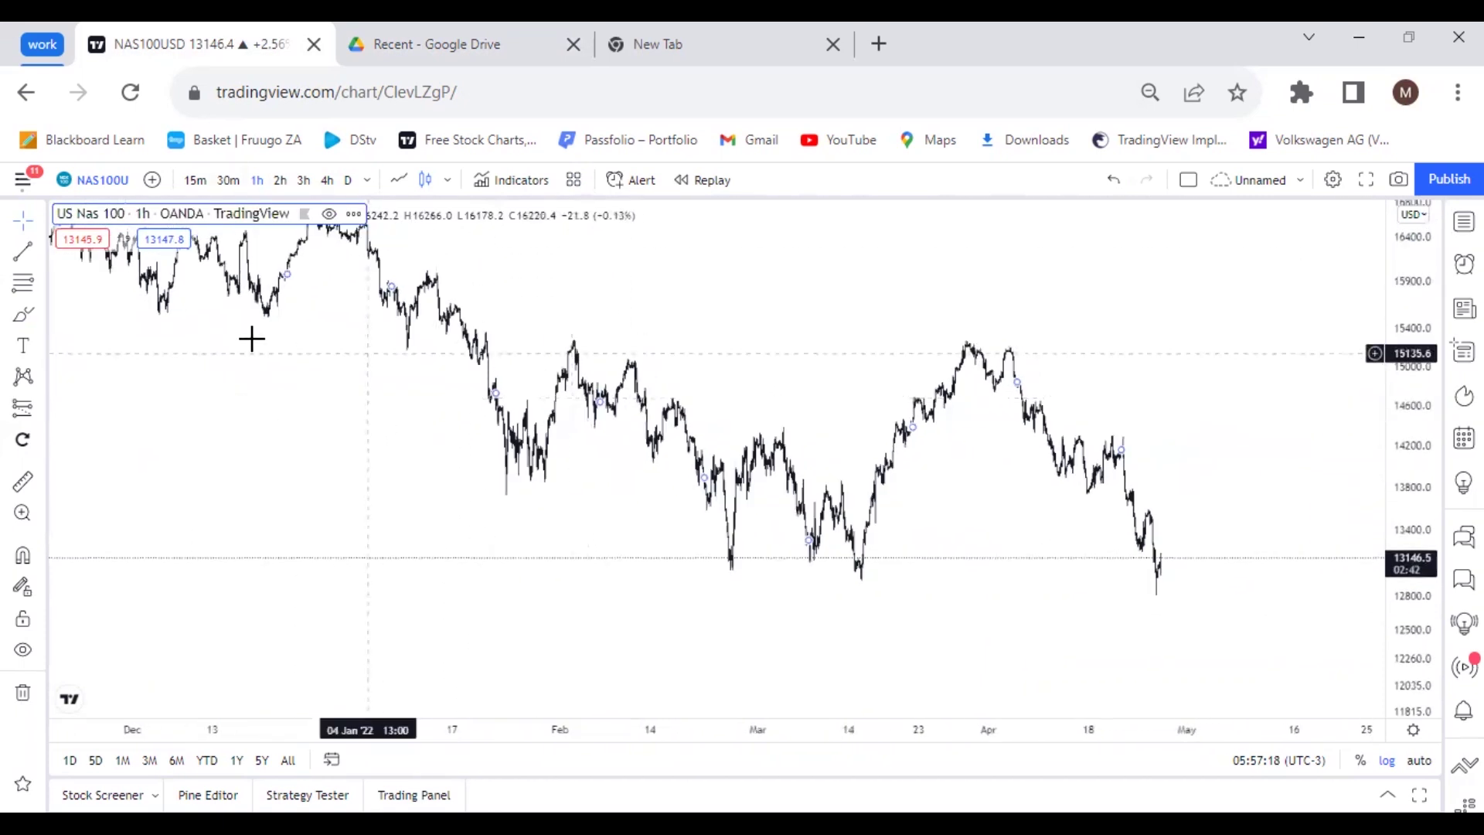
pyautogui.click(40, 255)
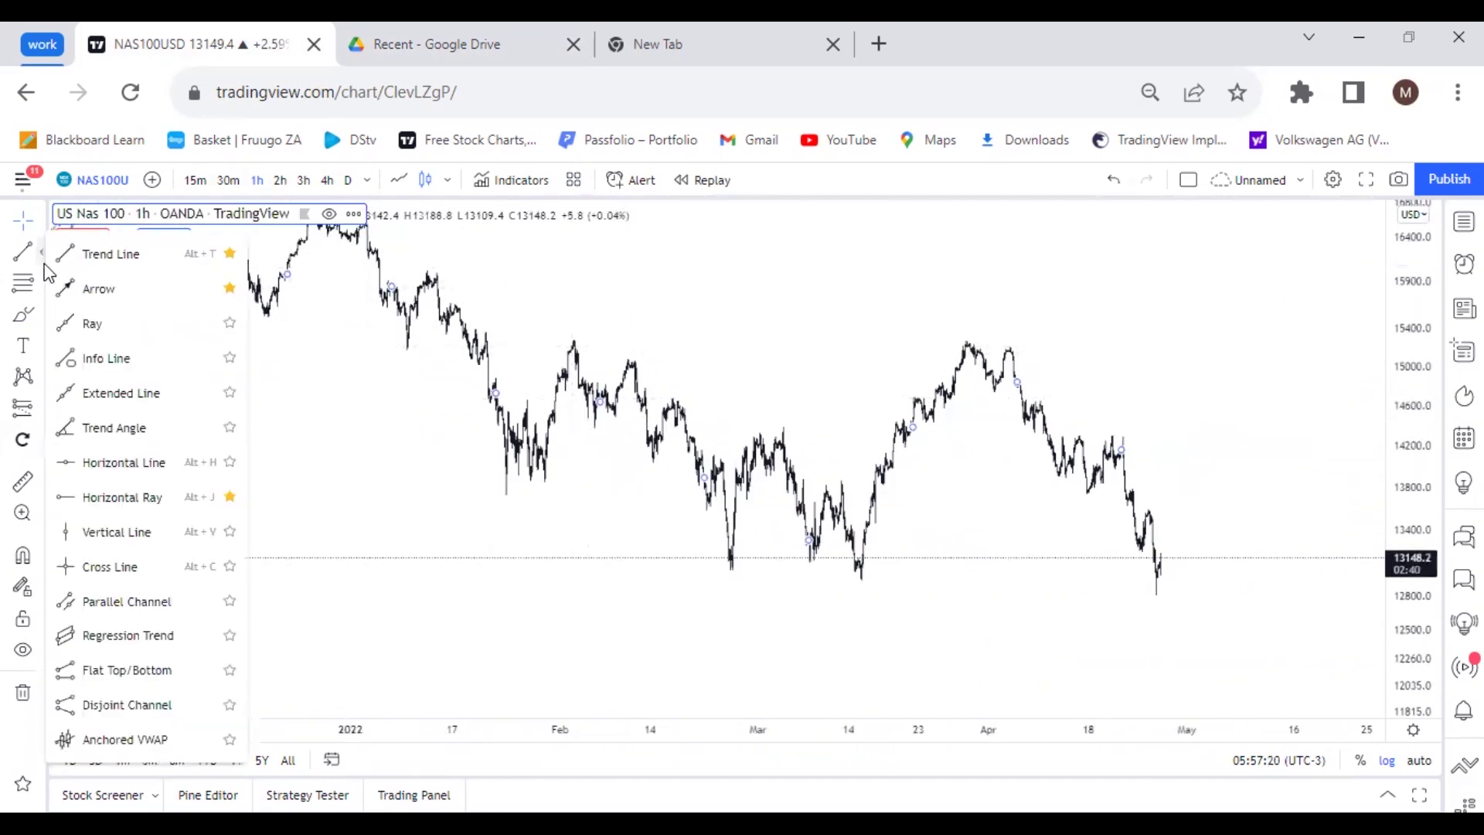
pyautogui.click(152, 497)
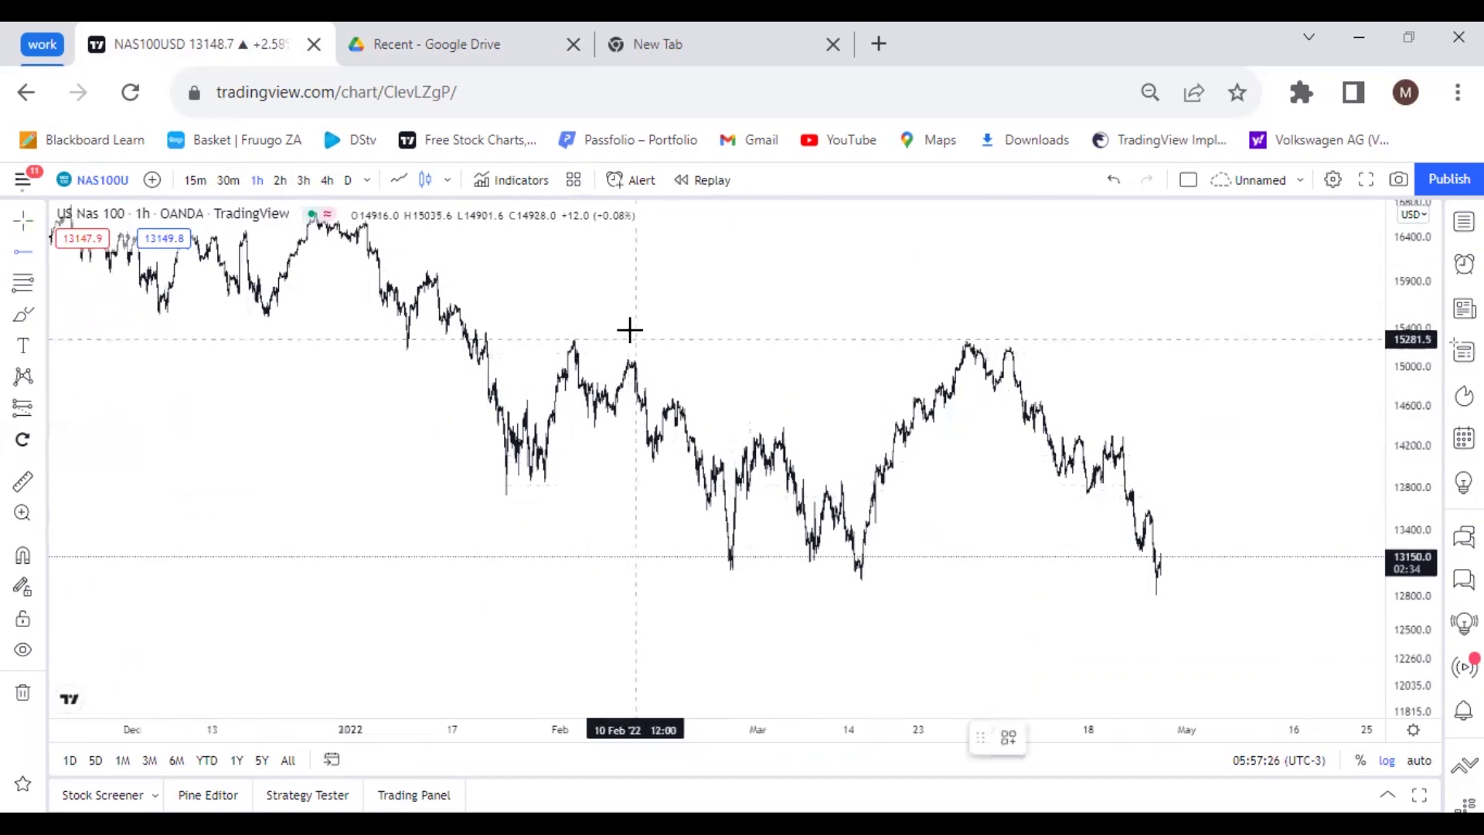
pyautogui.click(593, 343)
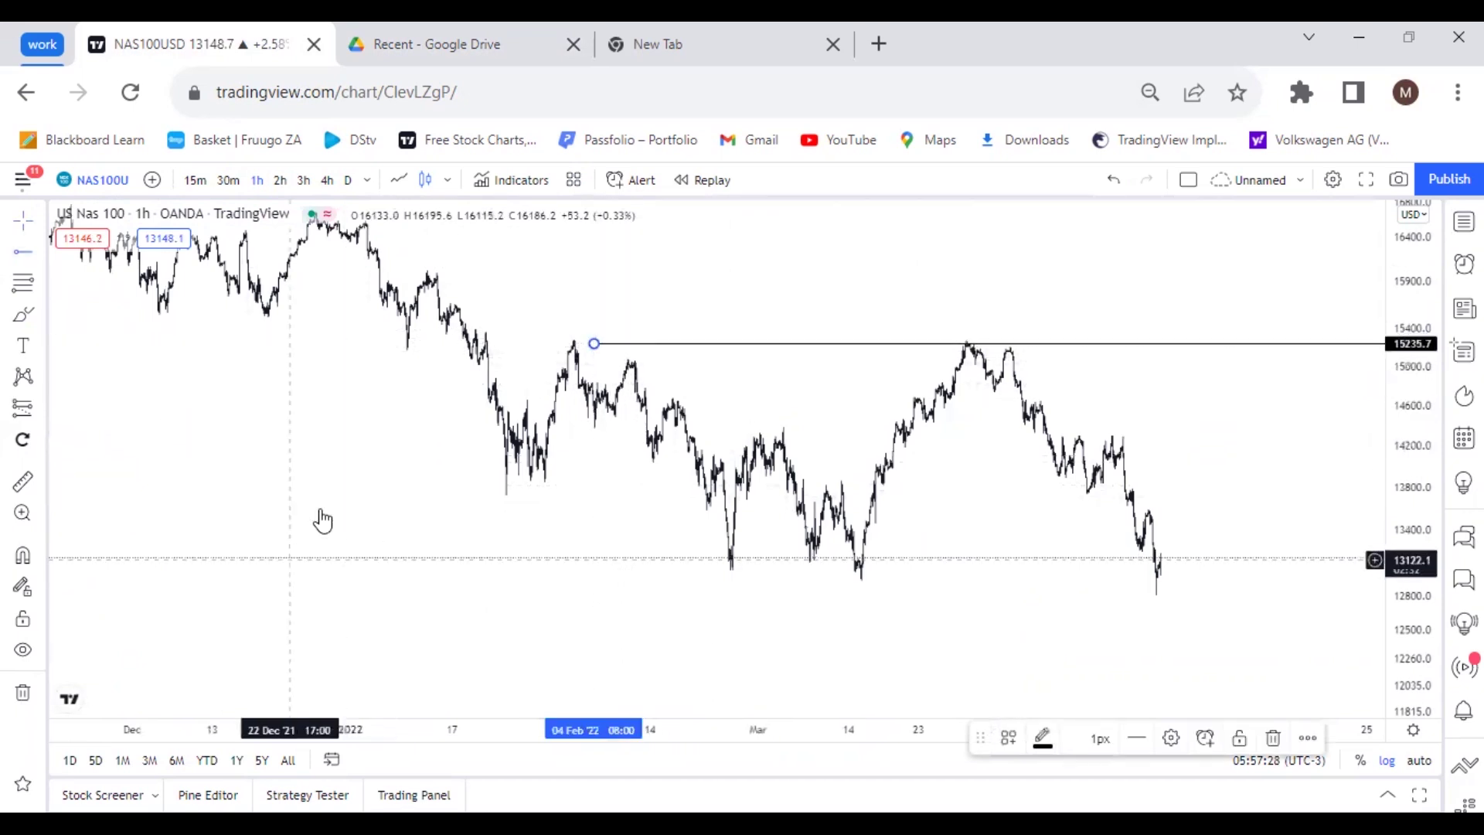
pyautogui.moveTo(594, 342); pyautogui.dragTo(572, 339)
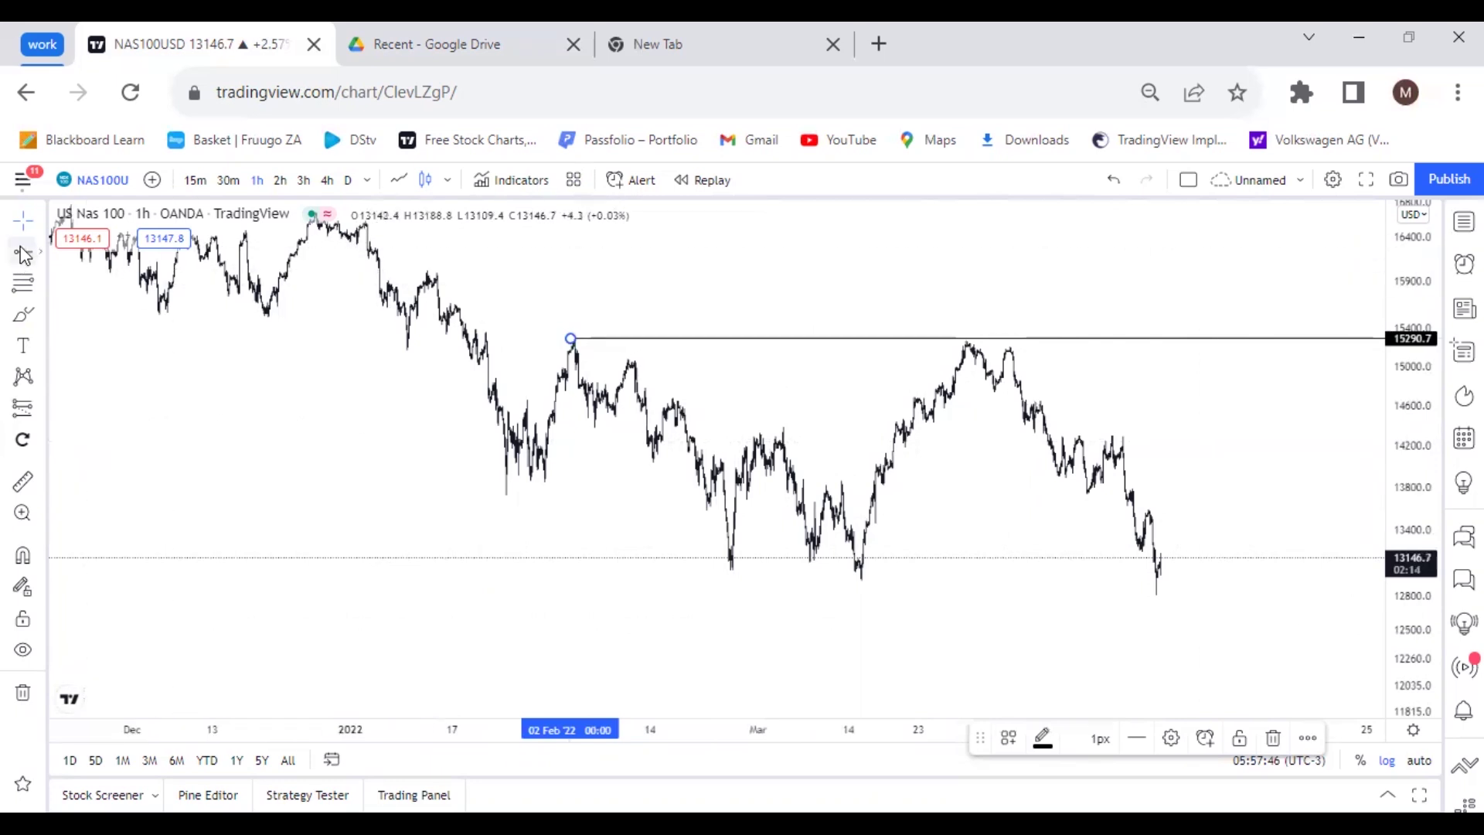
# Place a second horizontal ray under the February and March lows, starting 22 Feb '22 at 12945.1.
pyautogui.click(844, 569)
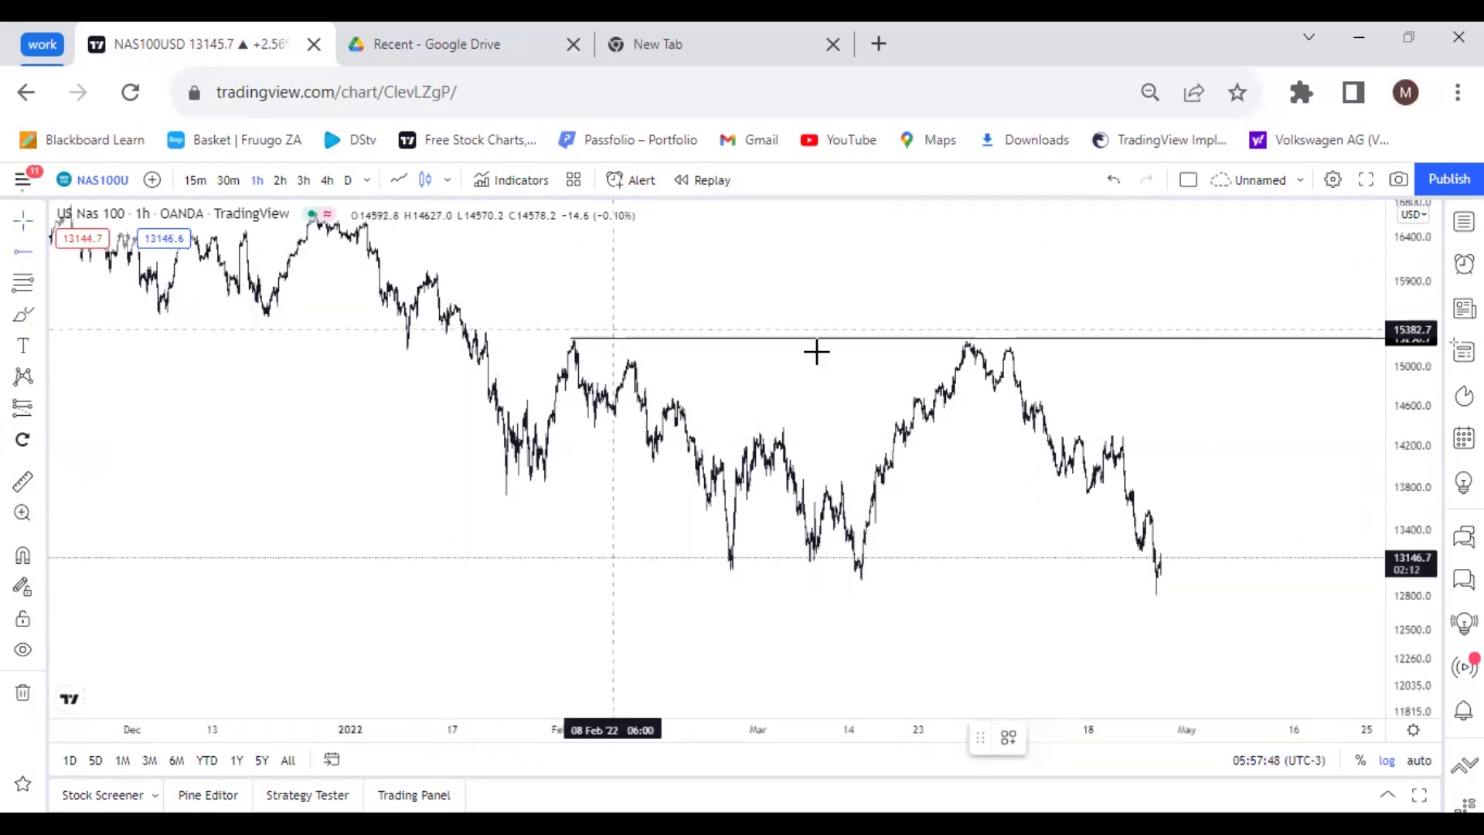
pyautogui.click(703, 583)
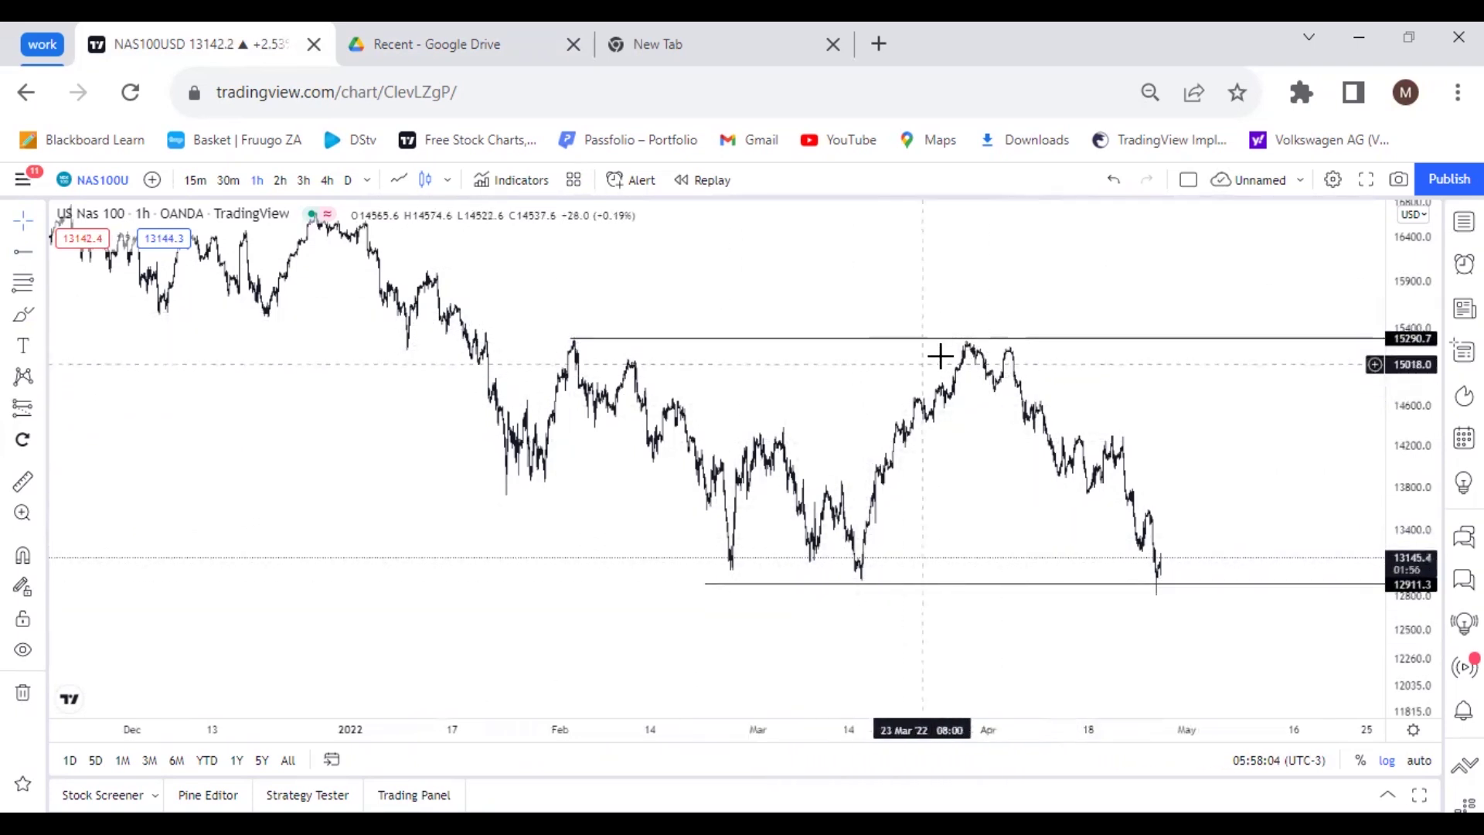
pyautogui.moveTo(1213, 421); pyautogui.dragTo(1143, 413)
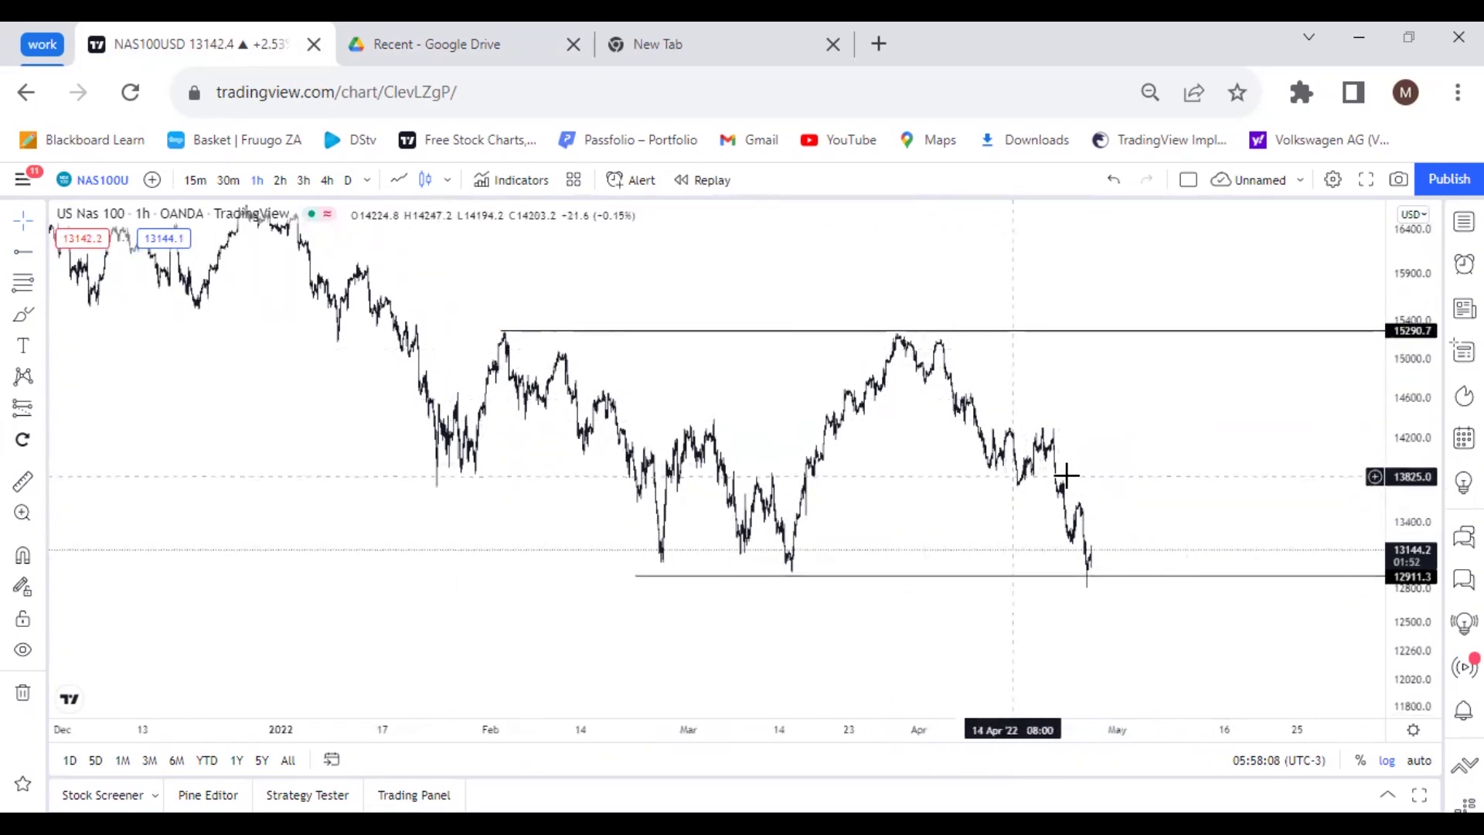
pyautogui.scroll(2, 999, 425)
pyautogui.scroll(2, 999, 426)
pyautogui.moveTo(662, 487); pyautogui.dragTo(943, 494)
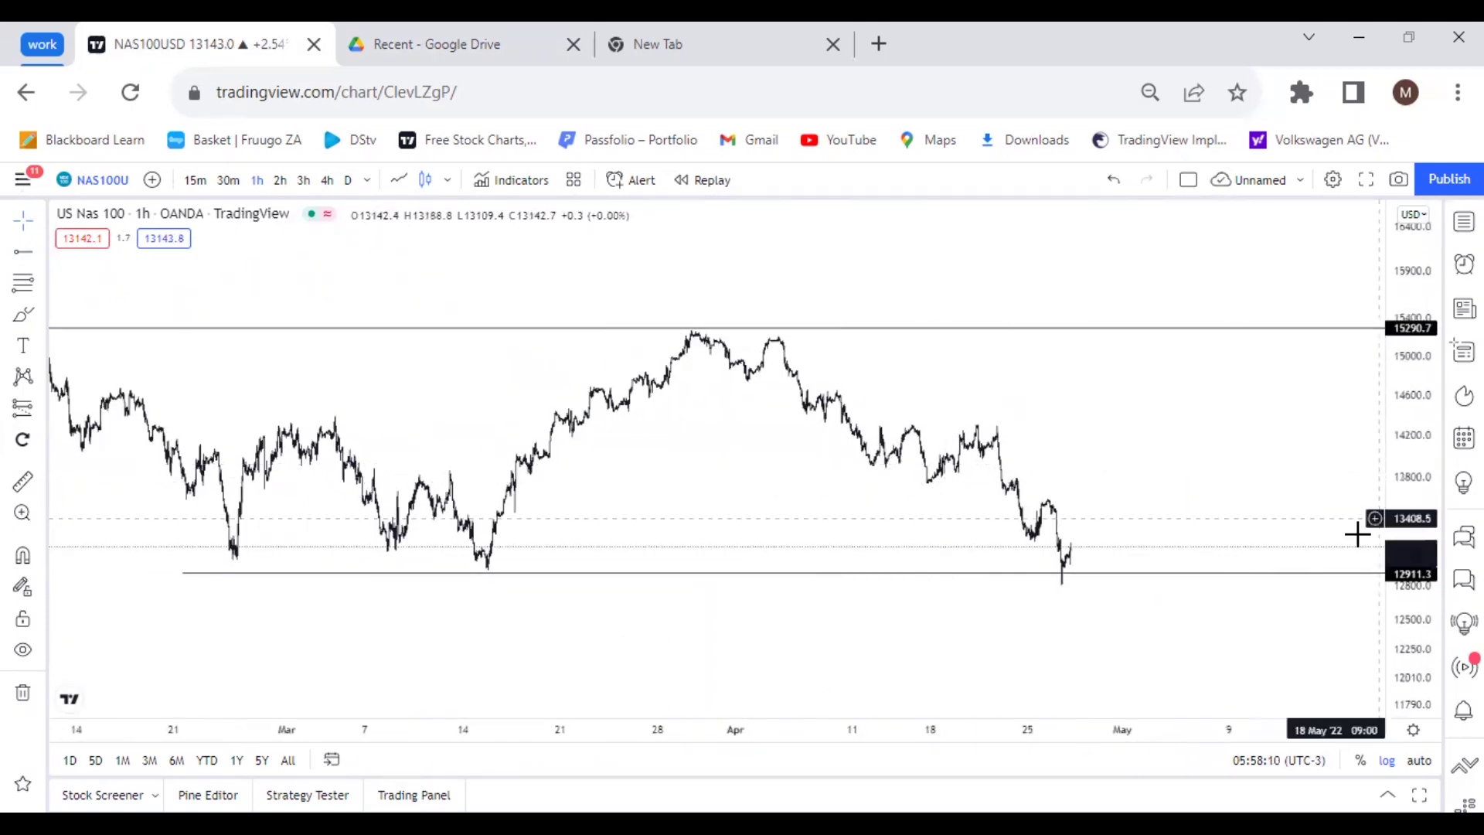
pyautogui.moveTo(1402, 662); pyautogui.dragTo(1342, 583)
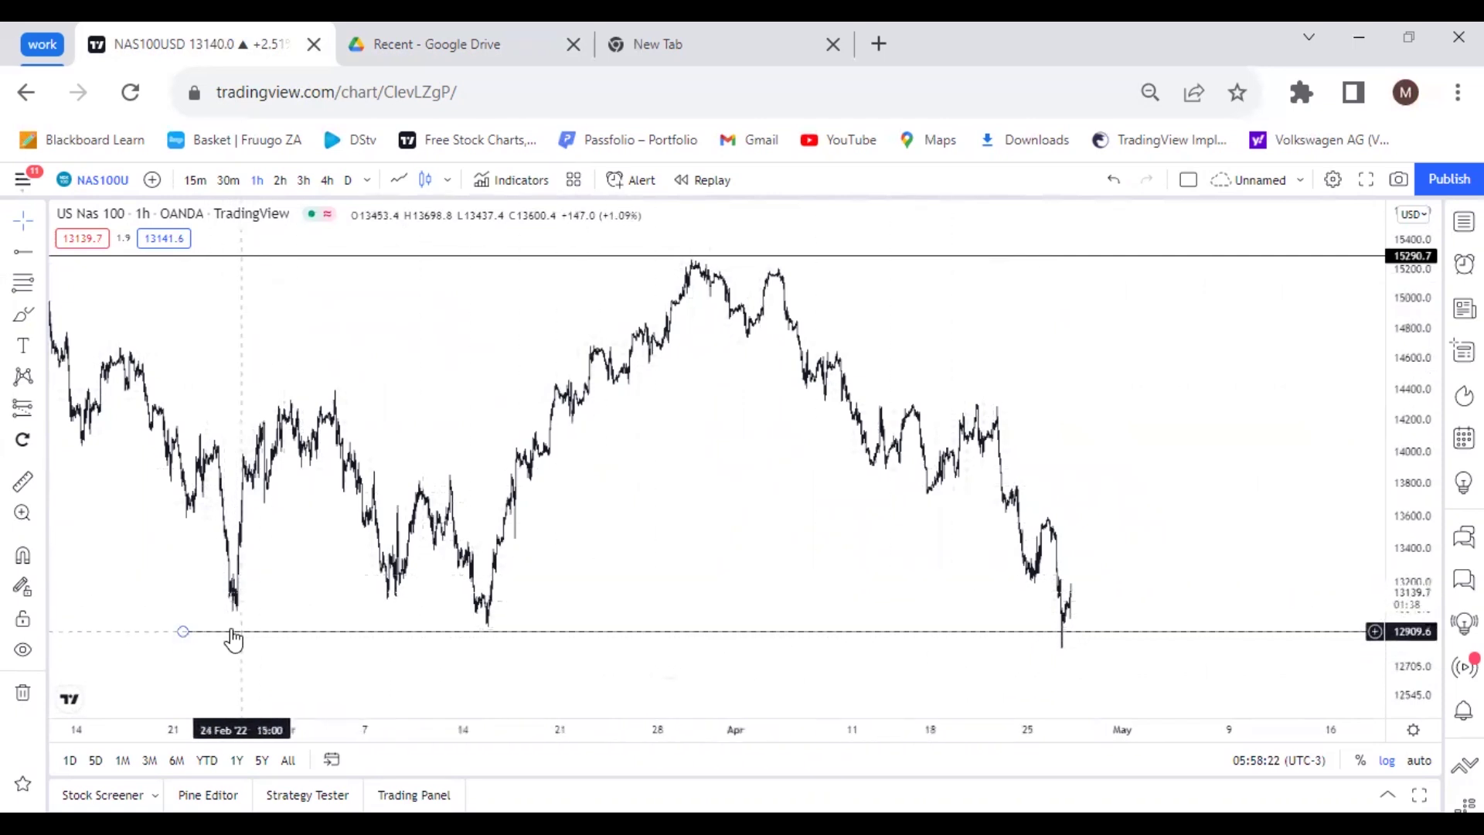
pyautogui.moveTo(183, 631); pyautogui.dragTo(195, 625)
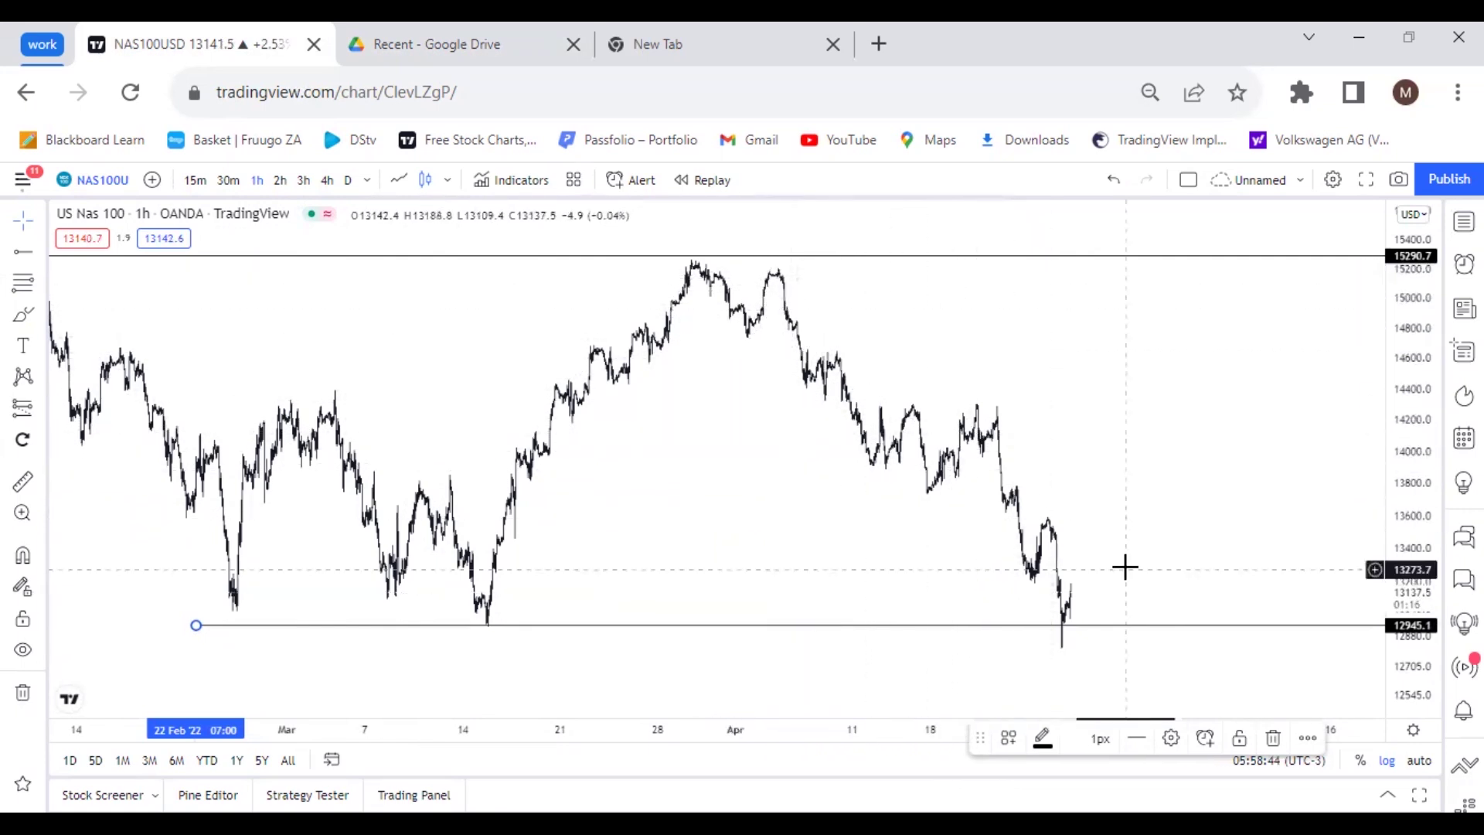
# Mark the 6–21 April price range with a rectangle whose upper edge is at 14701.8, and delete it.
pyautogui.moveTo(1046, 447)
pyautogui.mouseDown()
pyautogui.moveTo(977, 461)
pyautogui.moveTo(590, 392)
pyautogui.moveTo(879, 398)
pyautogui.moveTo(1203, 433)
pyautogui.moveTo(1060, 448)
pyautogui.mouseUp()
pyautogui.click(46, 317)
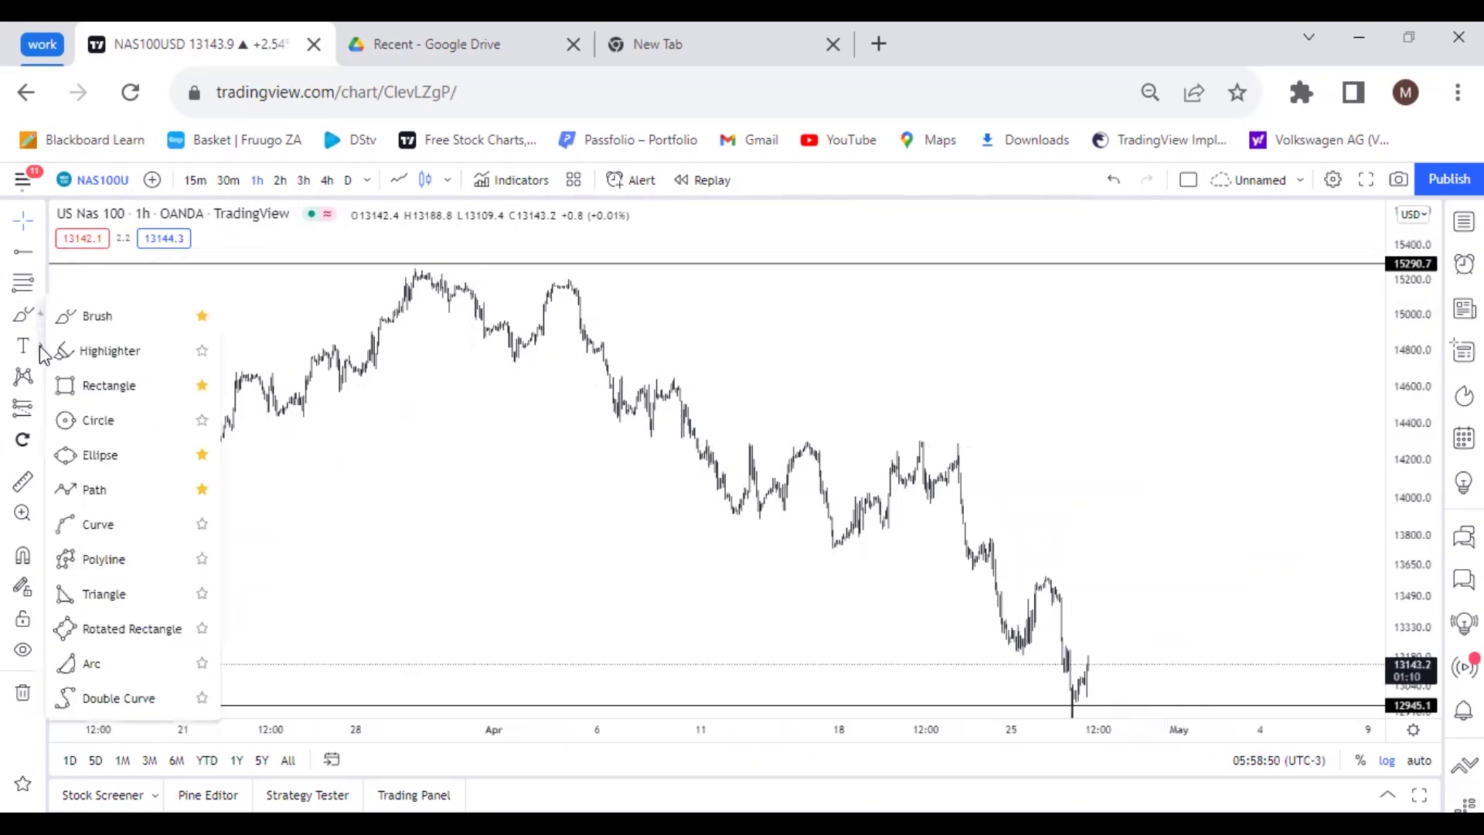
pyautogui.click(109, 385)
pyautogui.moveTo(644, 370)
pyautogui.mouseDown()
pyautogui.moveTo(919, 480)
pyautogui.moveTo(958, 559)
pyautogui.mouseUp()
pyautogui.click(997, 530)
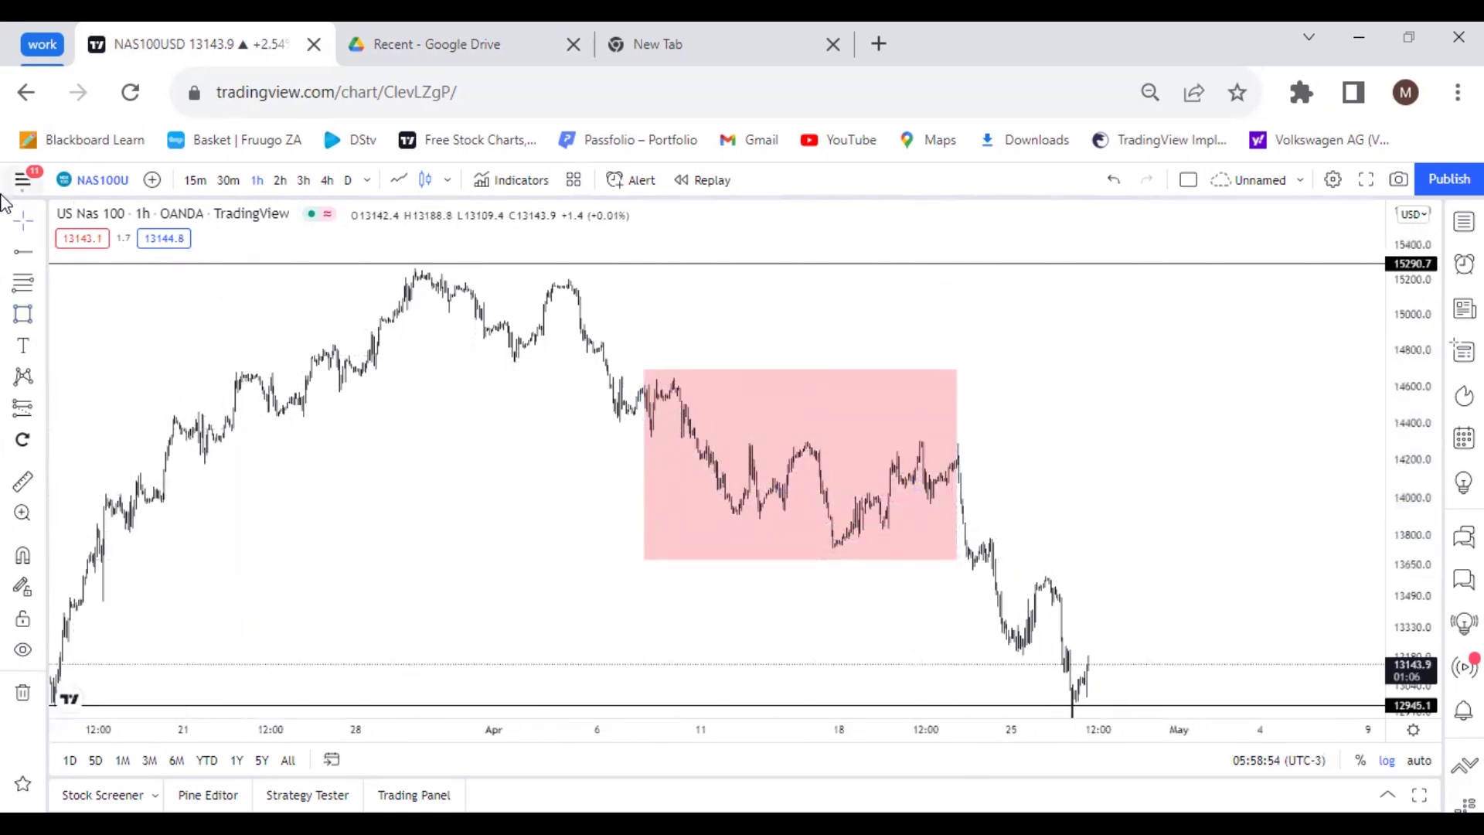
pyautogui.moveTo(644, 369); pyautogui.dragTo(601, 368)
pyautogui.click(1169, 371)
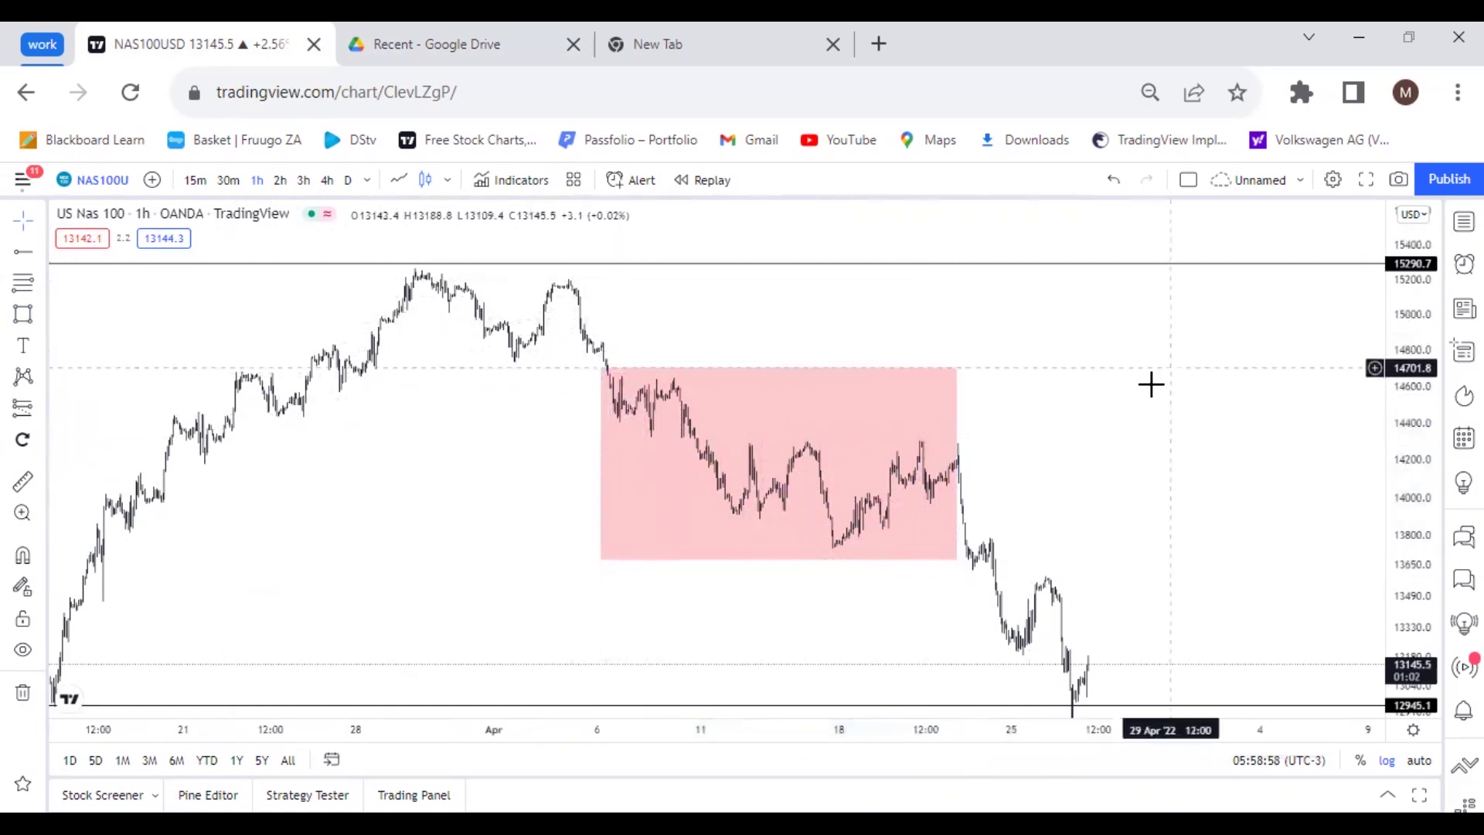
pyautogui.click(798, 560)
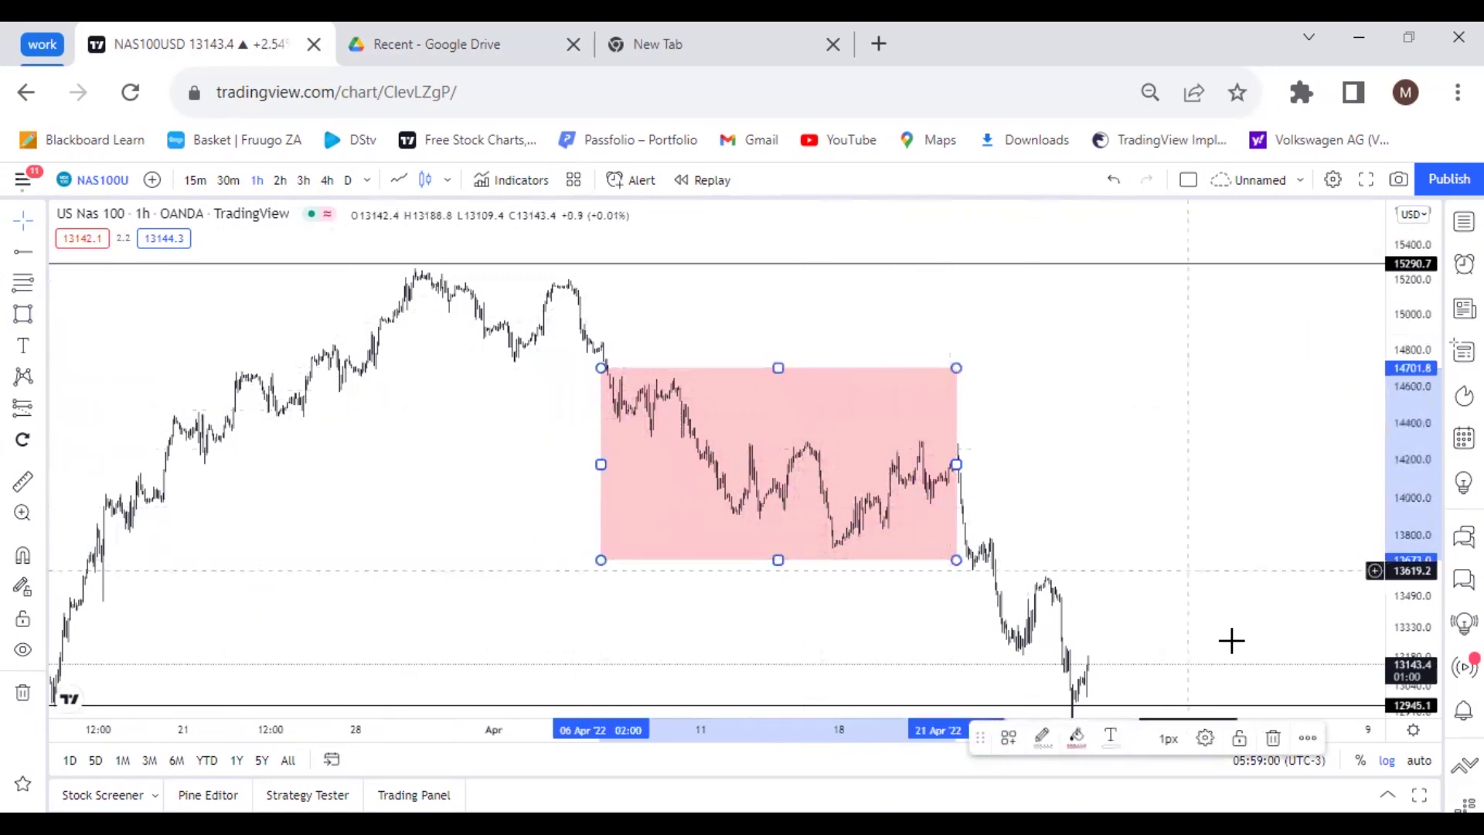
pyautogui.click(1275, 738)
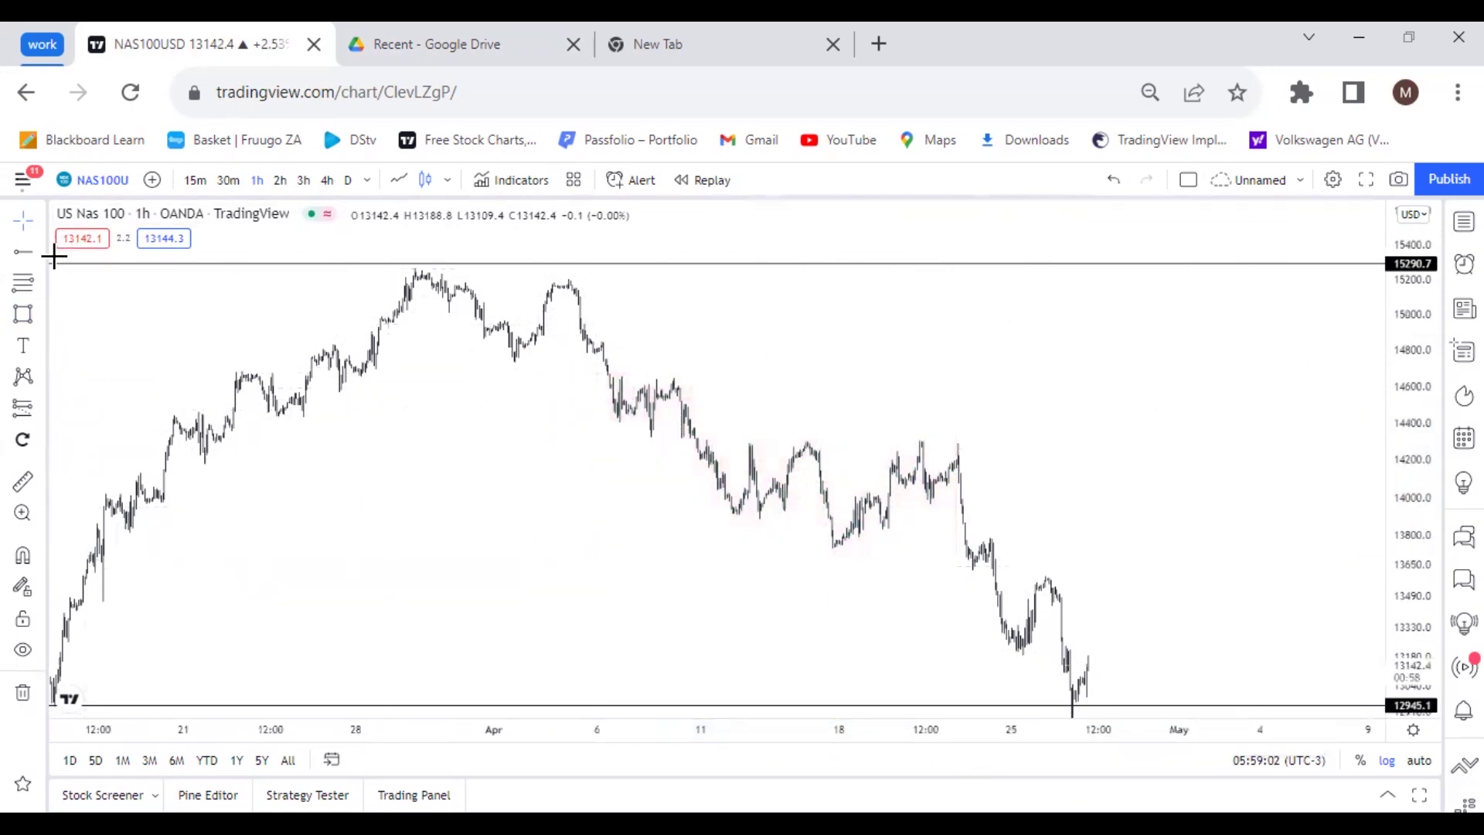
# Mark the mid-April highs with a thin rectangle near 14297, and enclose the 11–21 April consolidation in a larger rectangle starting at 14429.2.
pyautogui.click(25, 319)
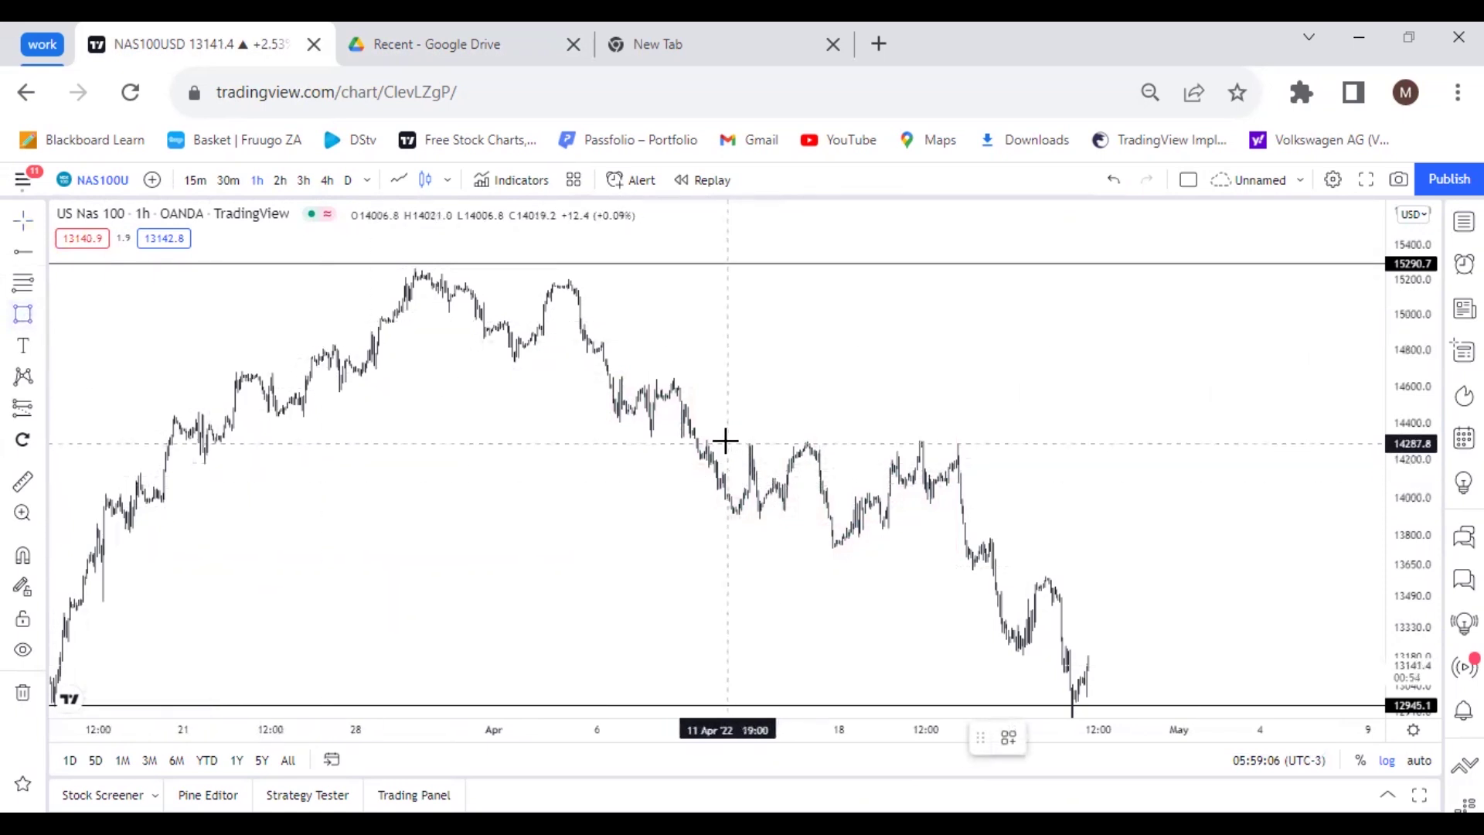
pyautogui.moveTo(723, 442)
pyautogui.mouseDown()
pyautogui.moveTo(950, 461)
pyautogui.moveTo(972, 446)
pyautogui.mouseUp()
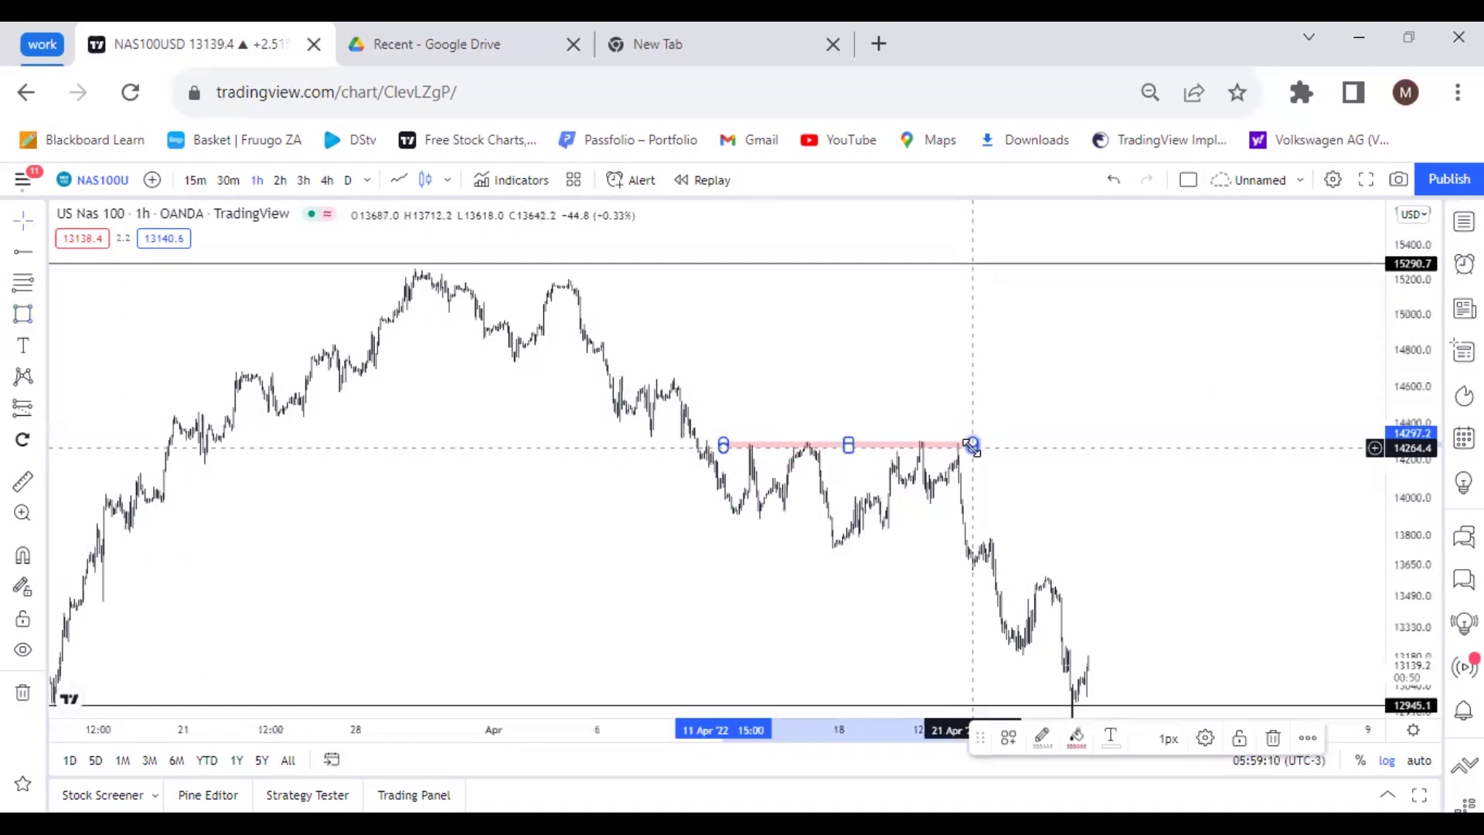
pyautogui.click(1058, 408)
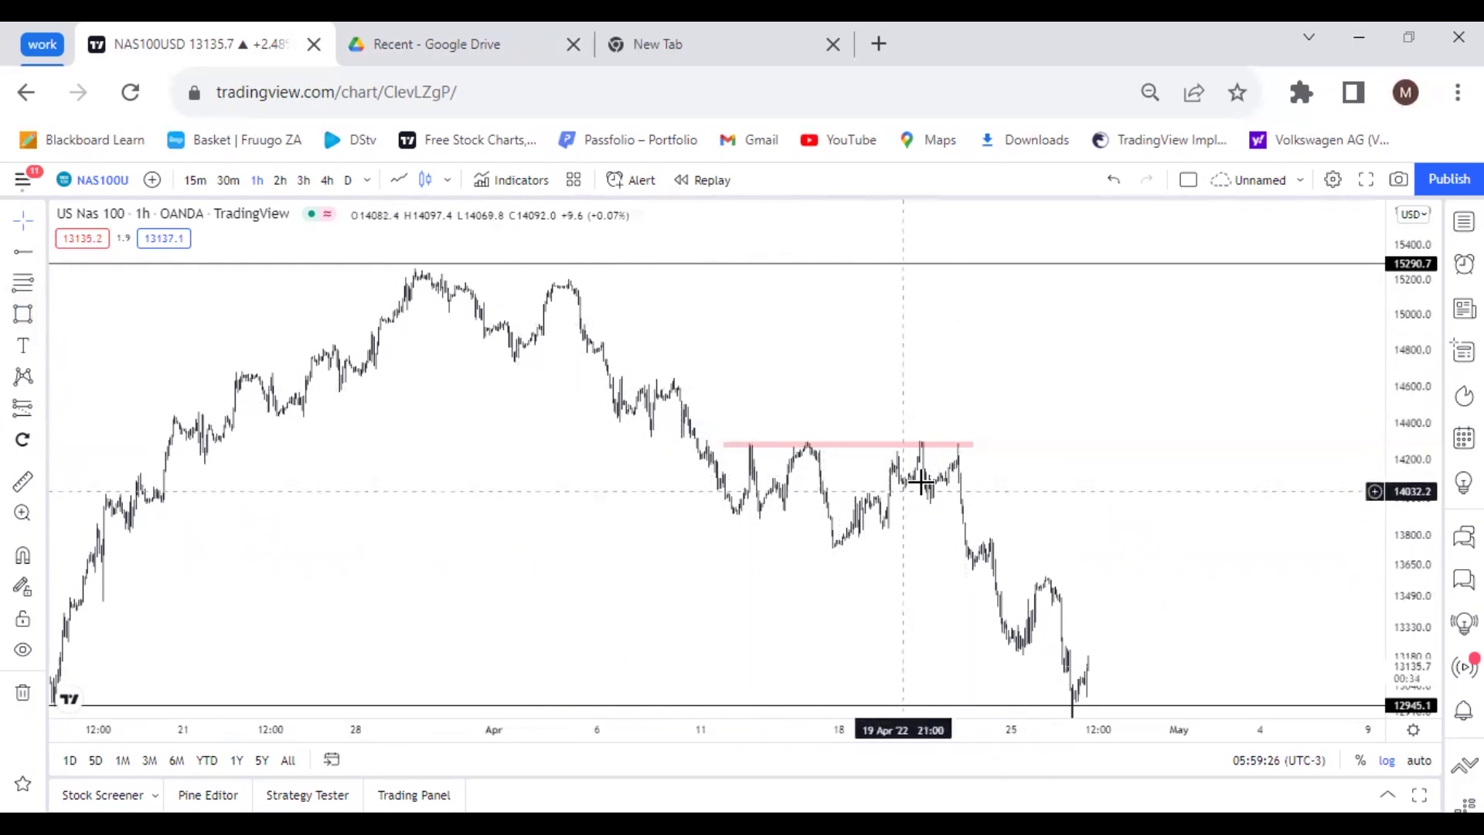
pyautogui.moveTo(706, 418)
pyautogui.mouseDown()
pyautogui.moveTo(838, 464)
pyautogui.moveTo(969, 552)
pyautogui.mouseUp()
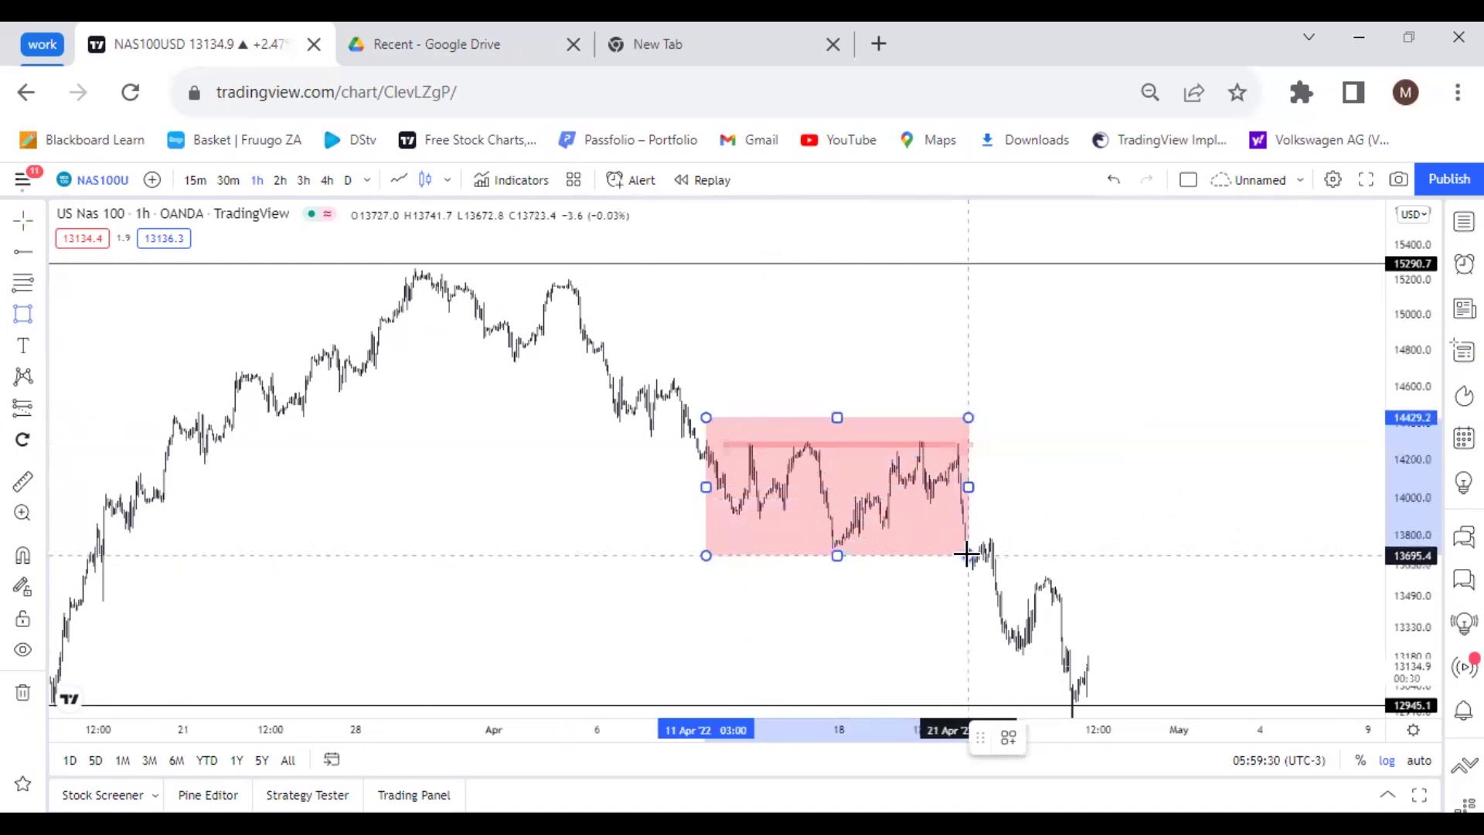
# Draw an arrow along the April decline from 15237.3 on 4 Apr '22 to 13803.8 on 11 Apr '22.
pyautogui.click(42, 251)
pyautogui.click(106, 279)
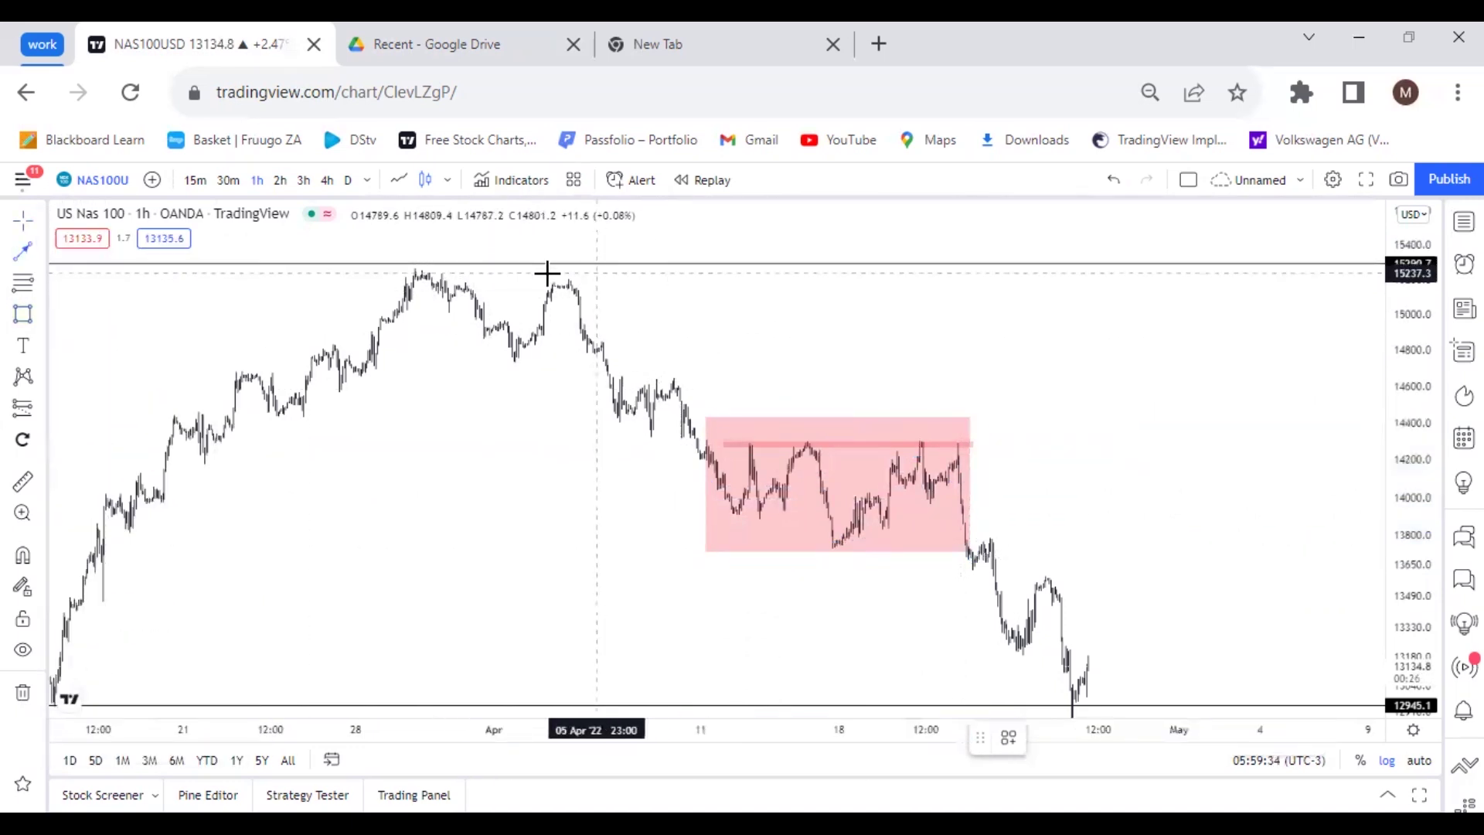
pyautogui.click(536, 273)
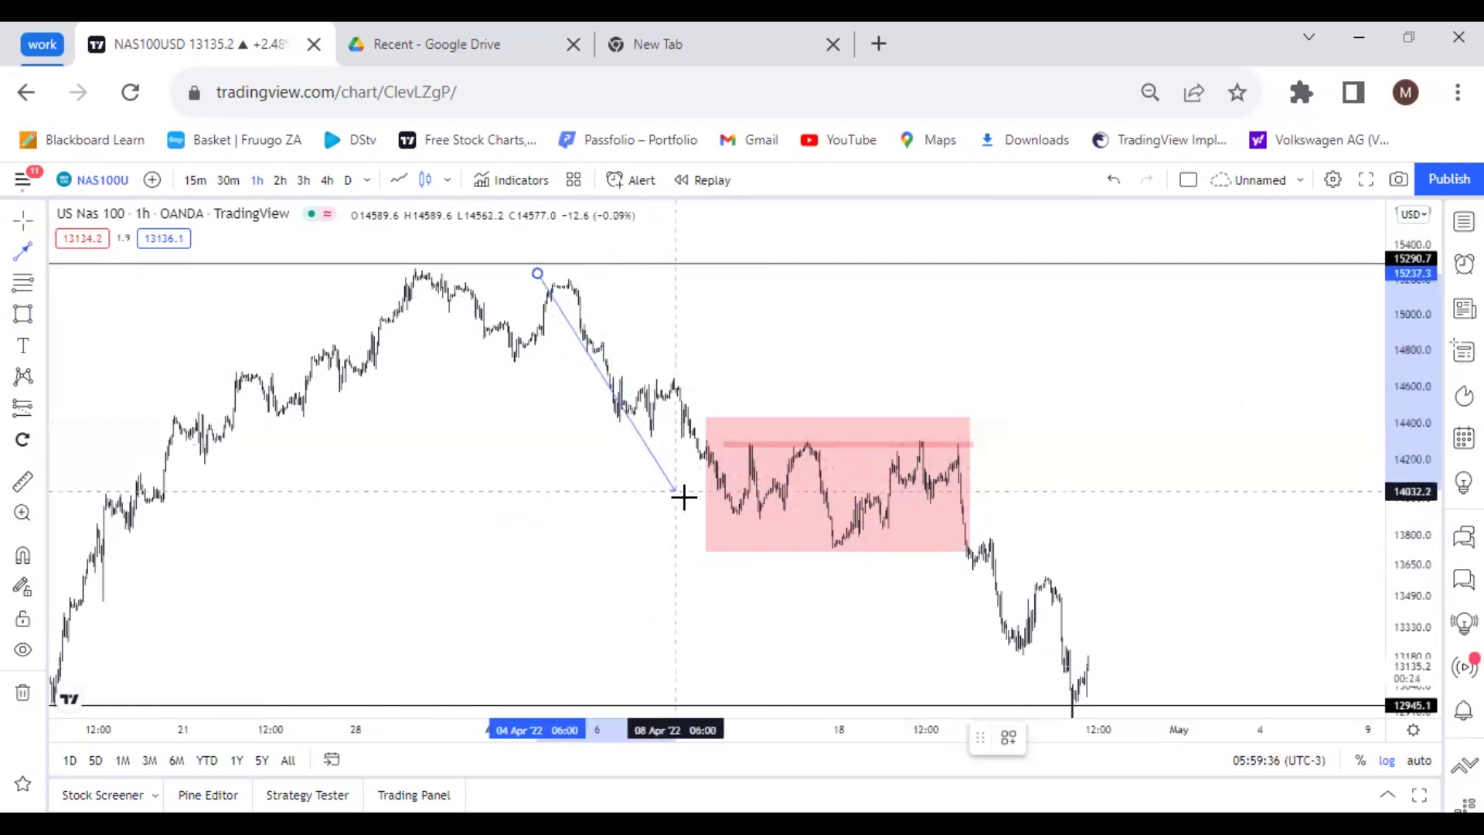
pyautogui.click(722, 535)
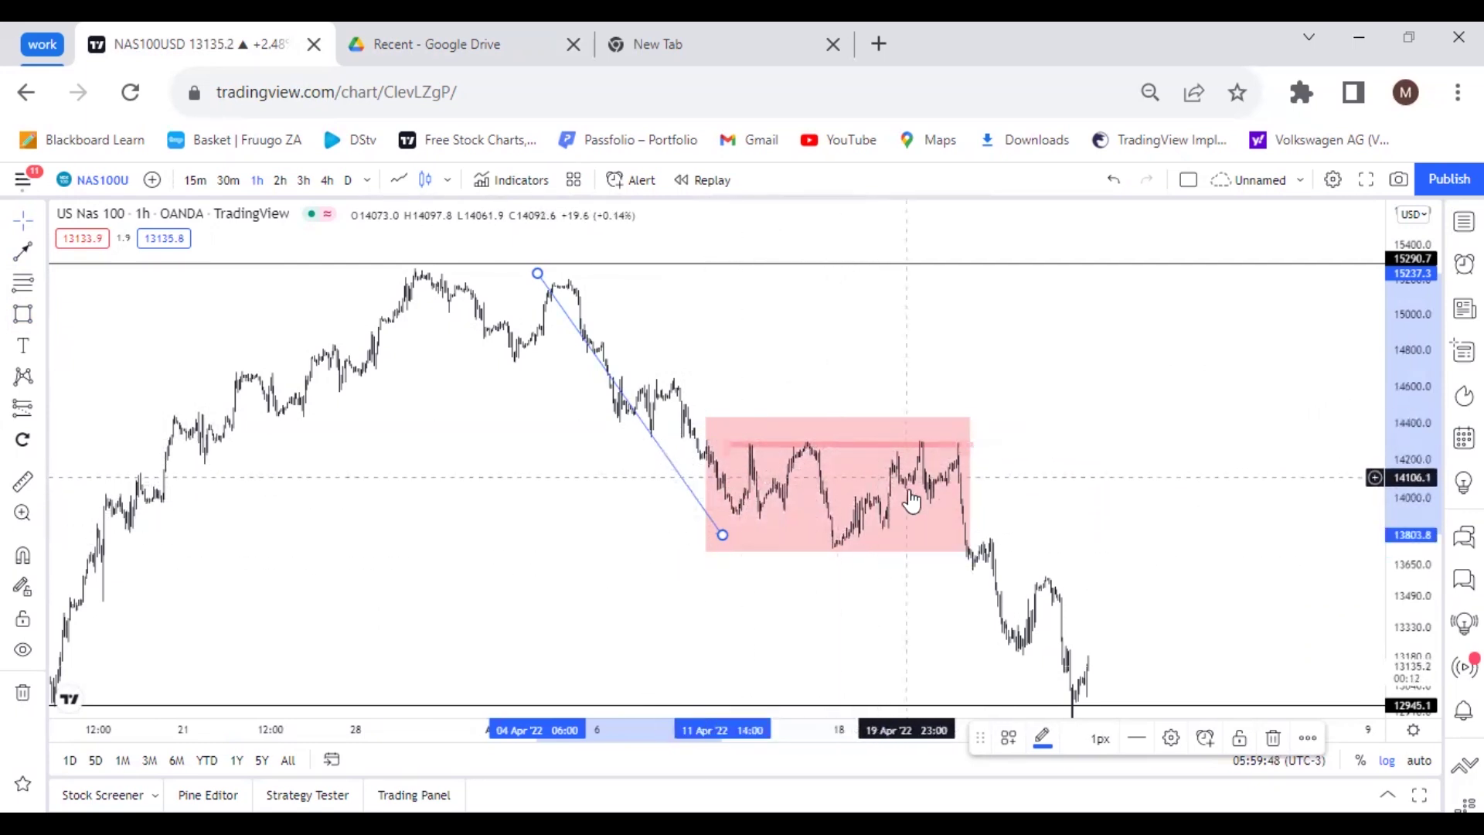
# Delete the large rectangle around the 11–21 April consolidation and the arrow along the April decline.
pyautogui.click(825, 562)
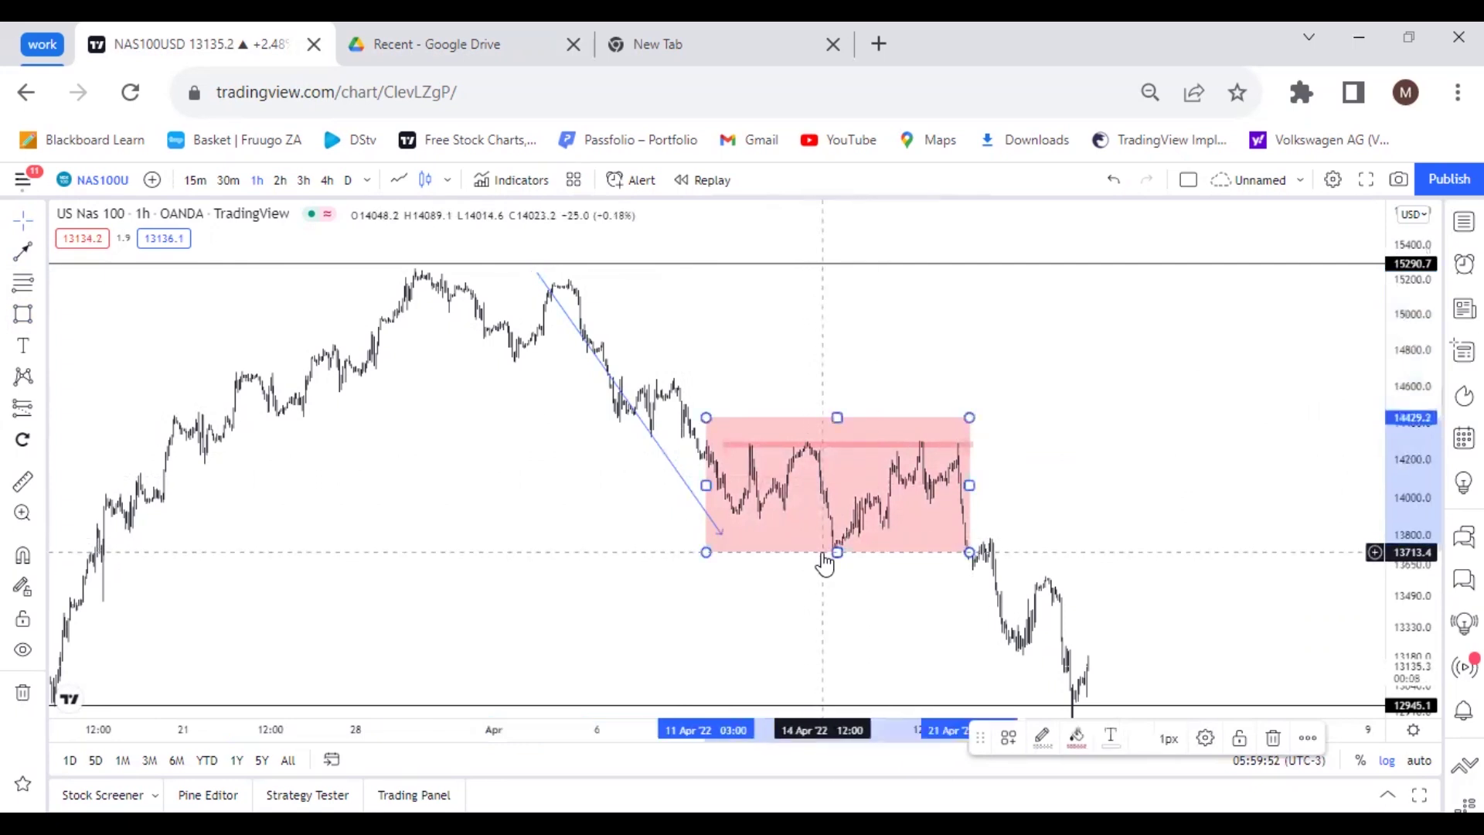
pyautogui.click(1263, 736)
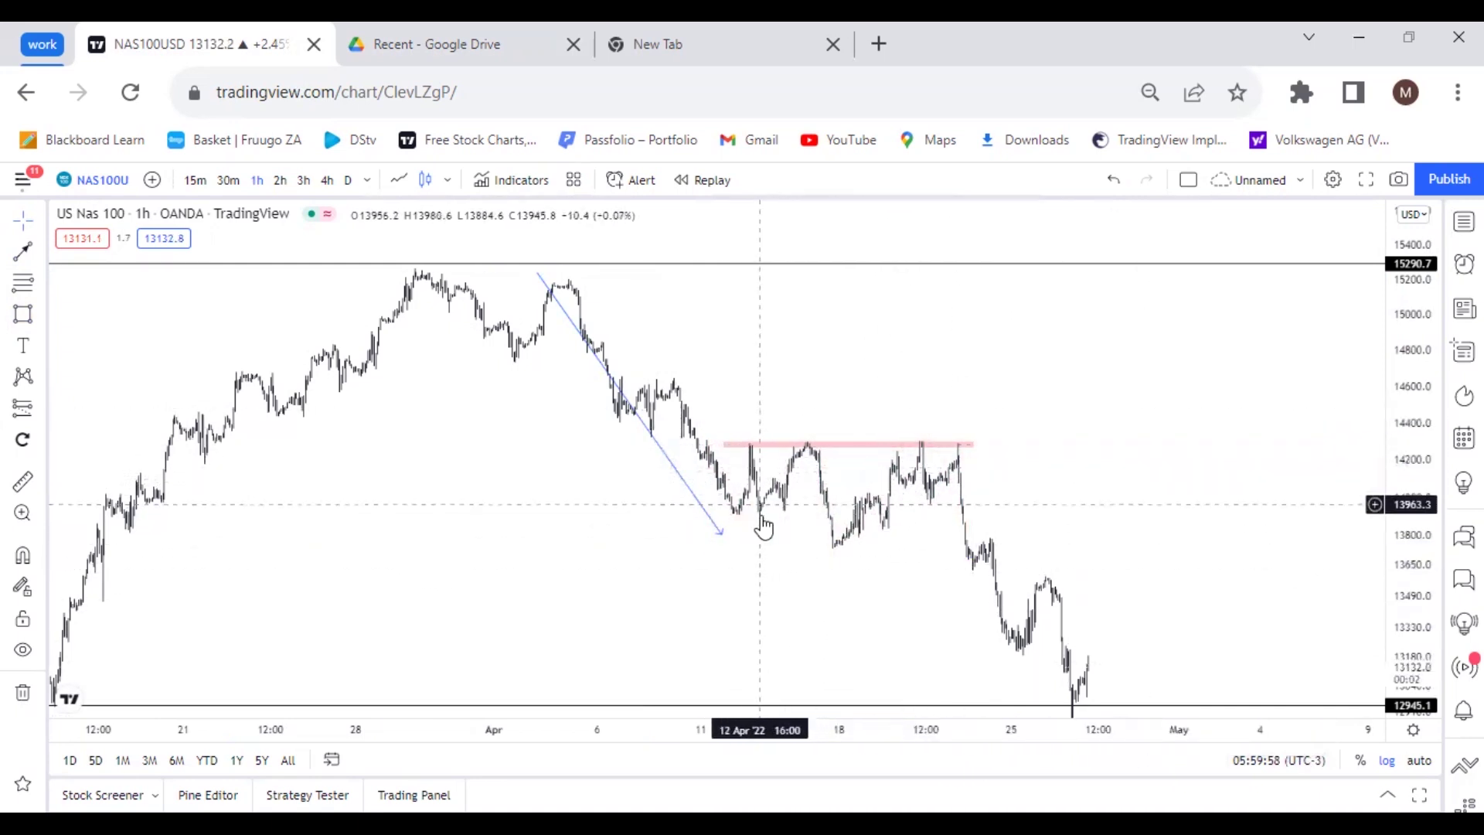
pyautogui.click(723, 536)
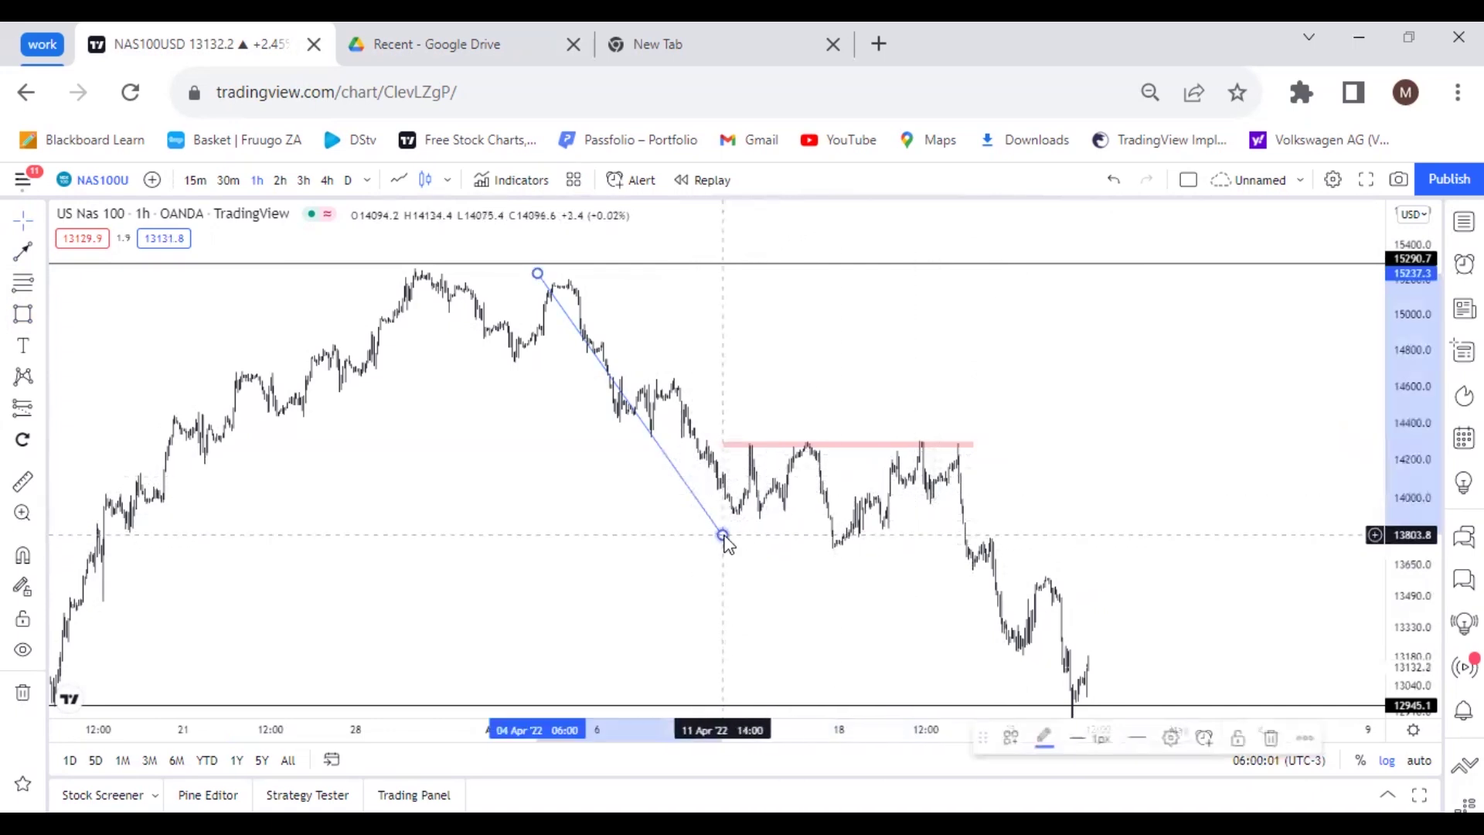
pyautogui.click(1274, 744)
# Draw a trend line under the April lows from 13835.5 on 11 Apr '22 to 13561.2 on 22 Apr '22.
pyautogui.scroll(5, 838, 437)
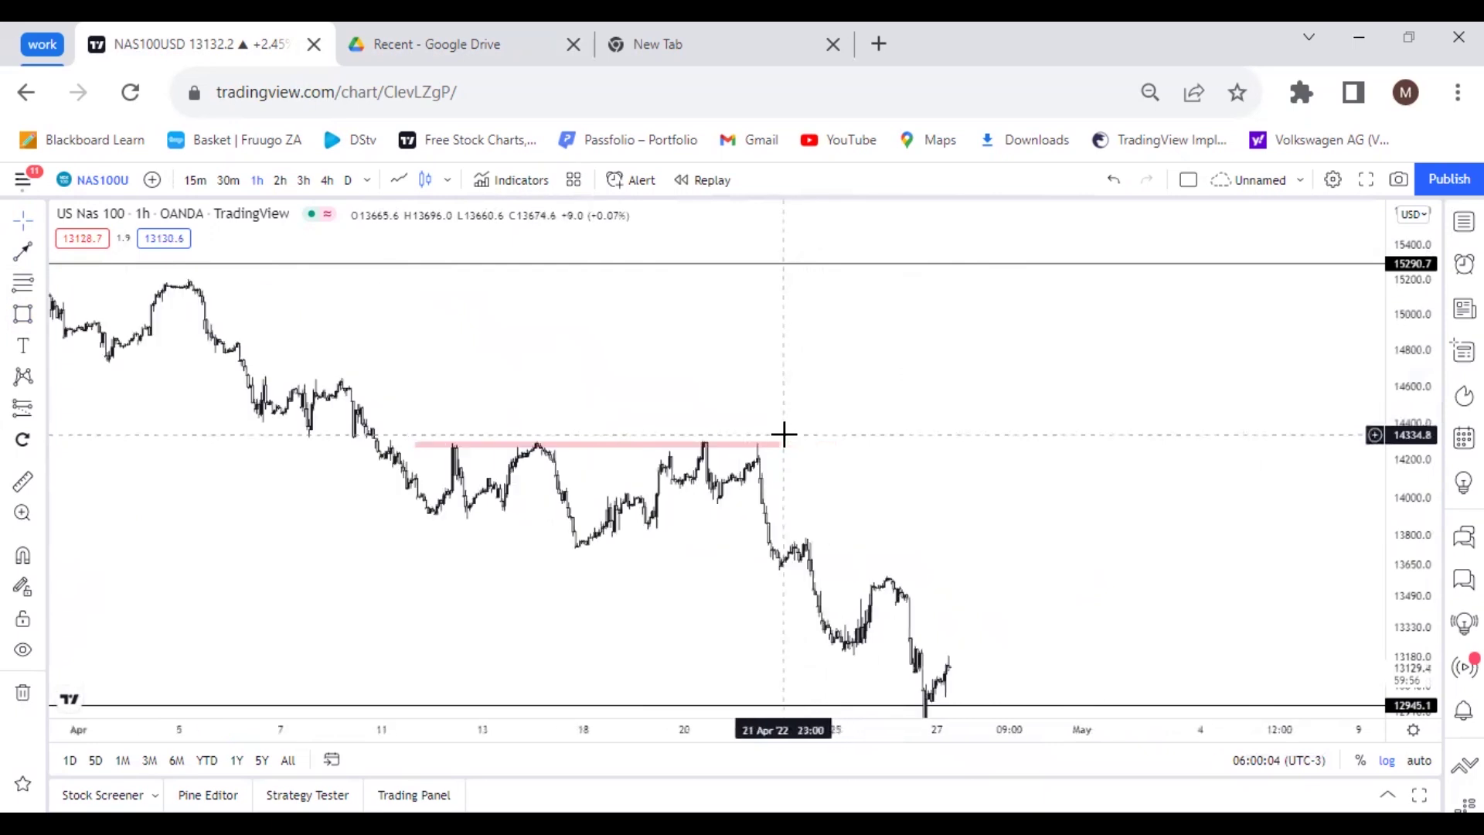
pyautogui.moveTo(371, 360); pyautogui.dragTo(570, 374)
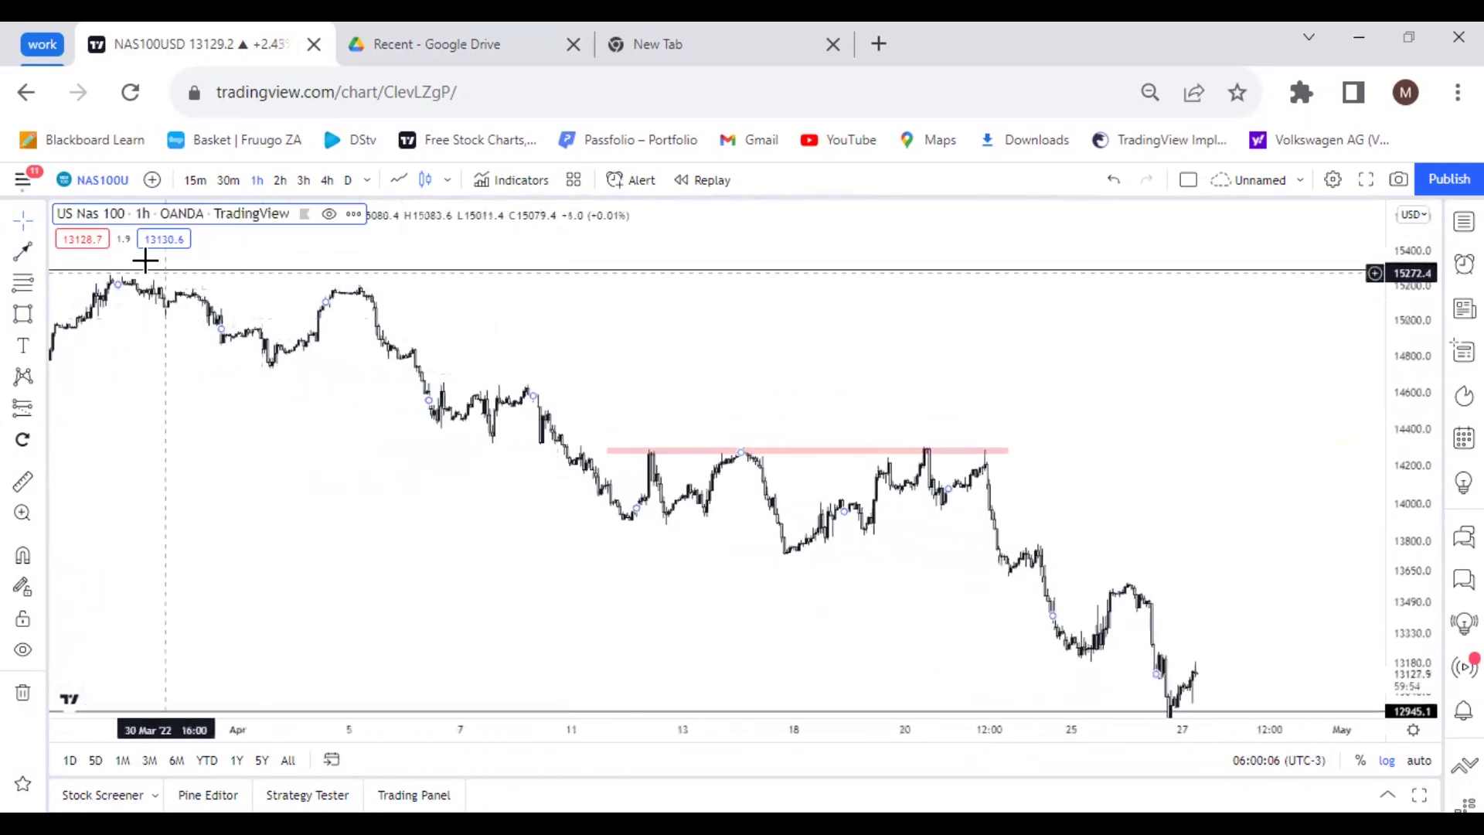
pyautogui.click(43, 257)
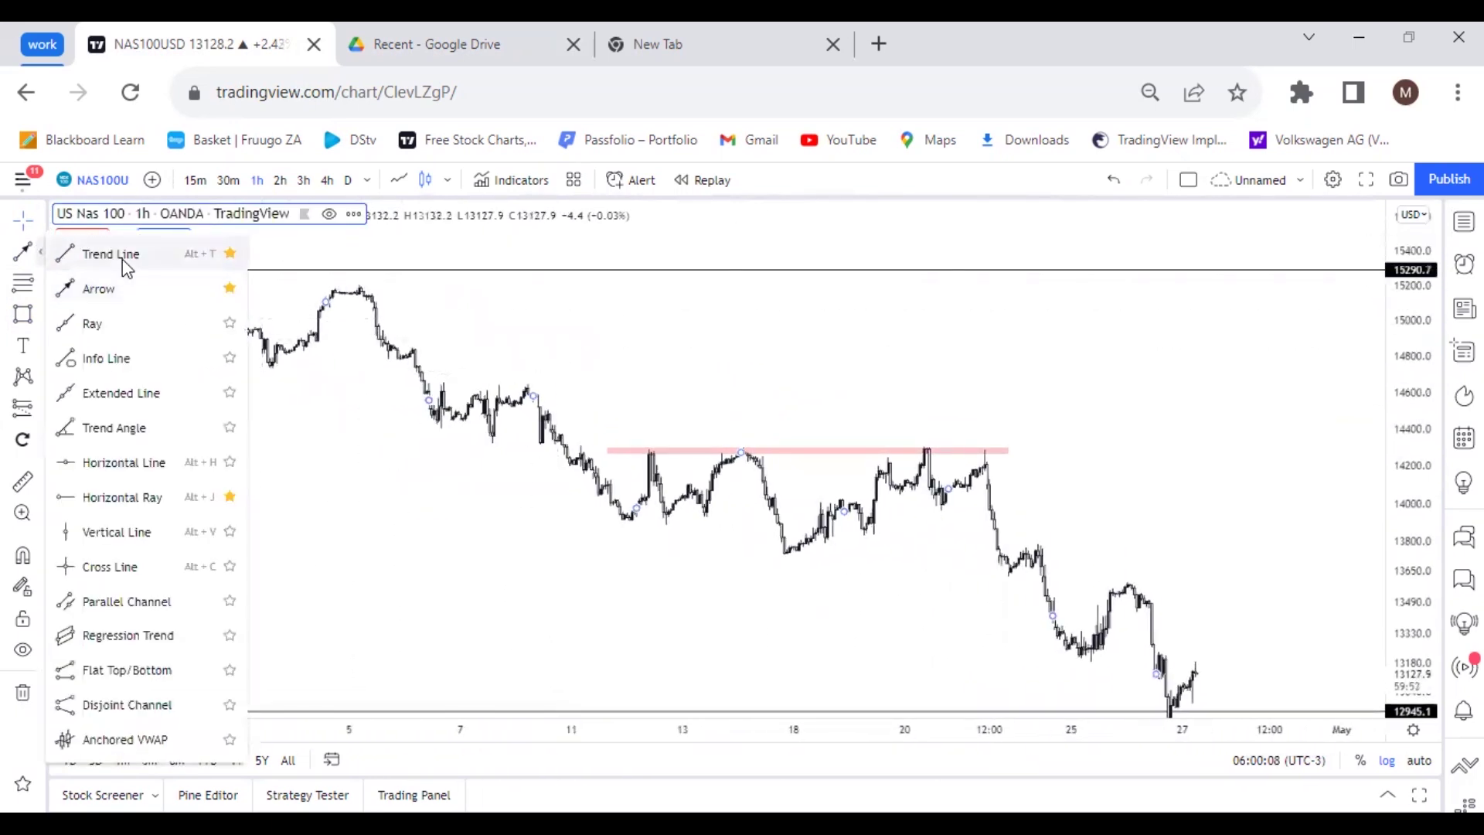
pyautogui.click(122, 259)
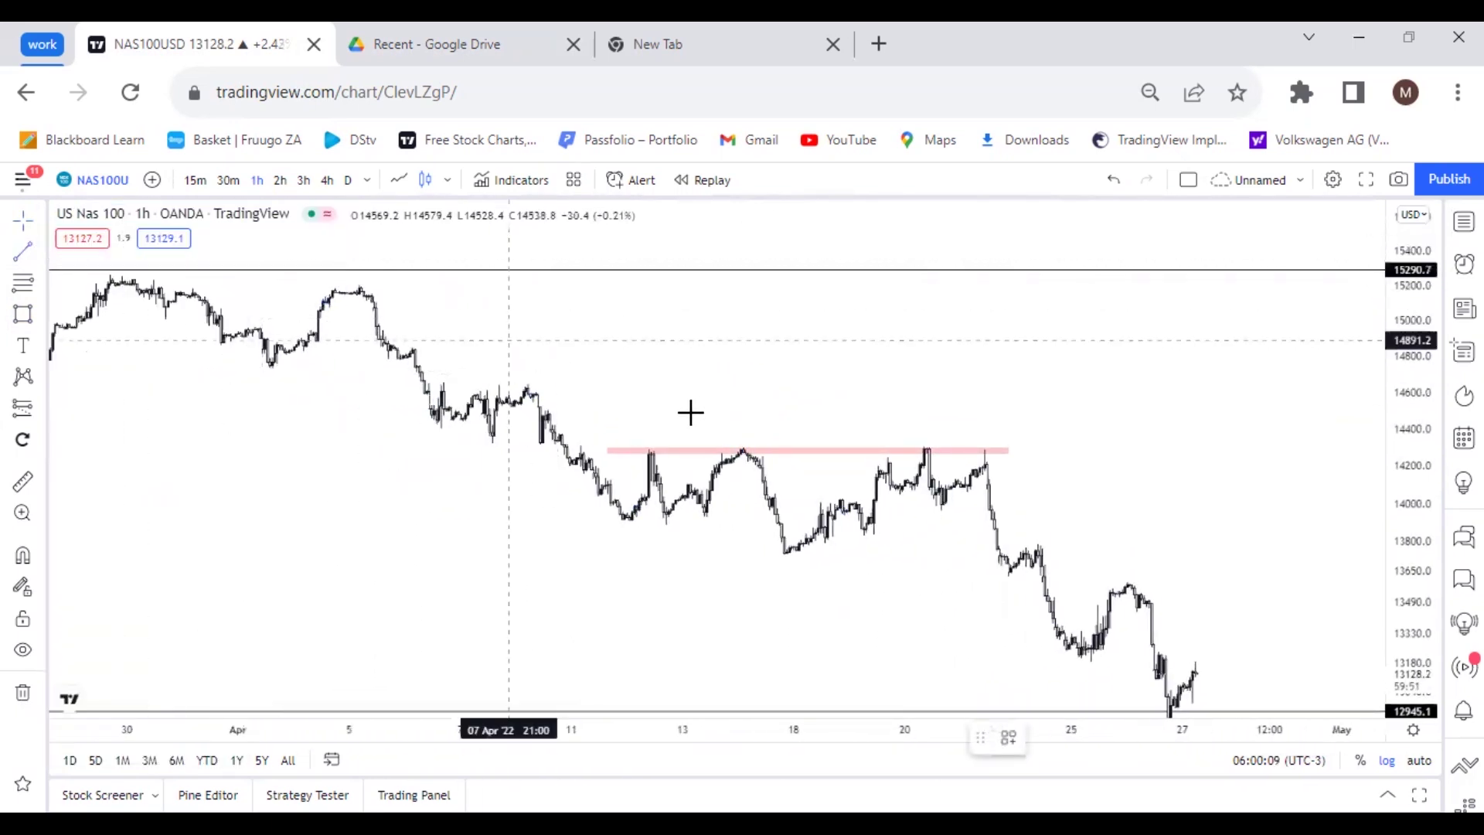
pyautogui.click(621, 526)
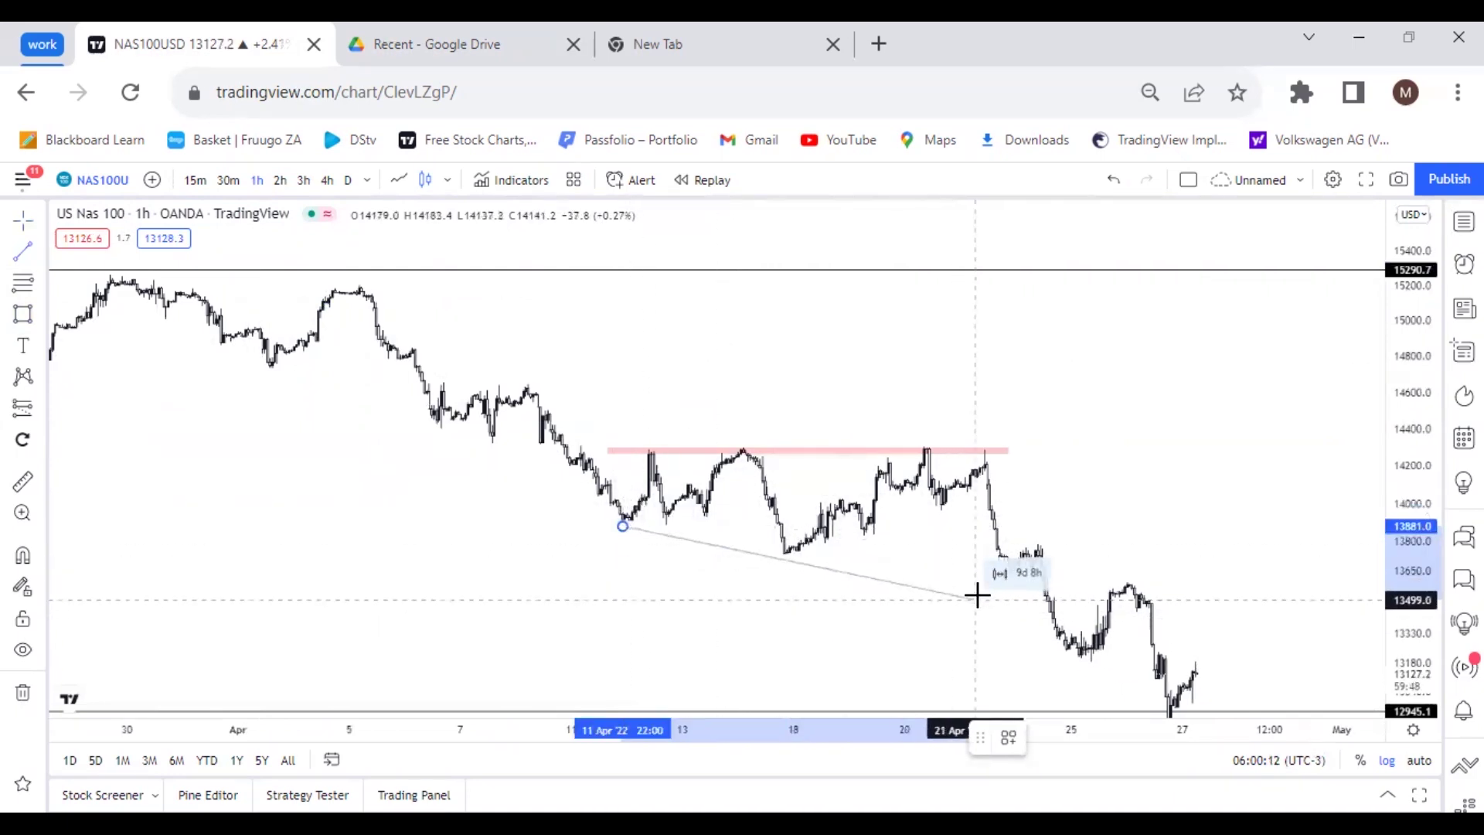
pyautogui.click(1019, 587)
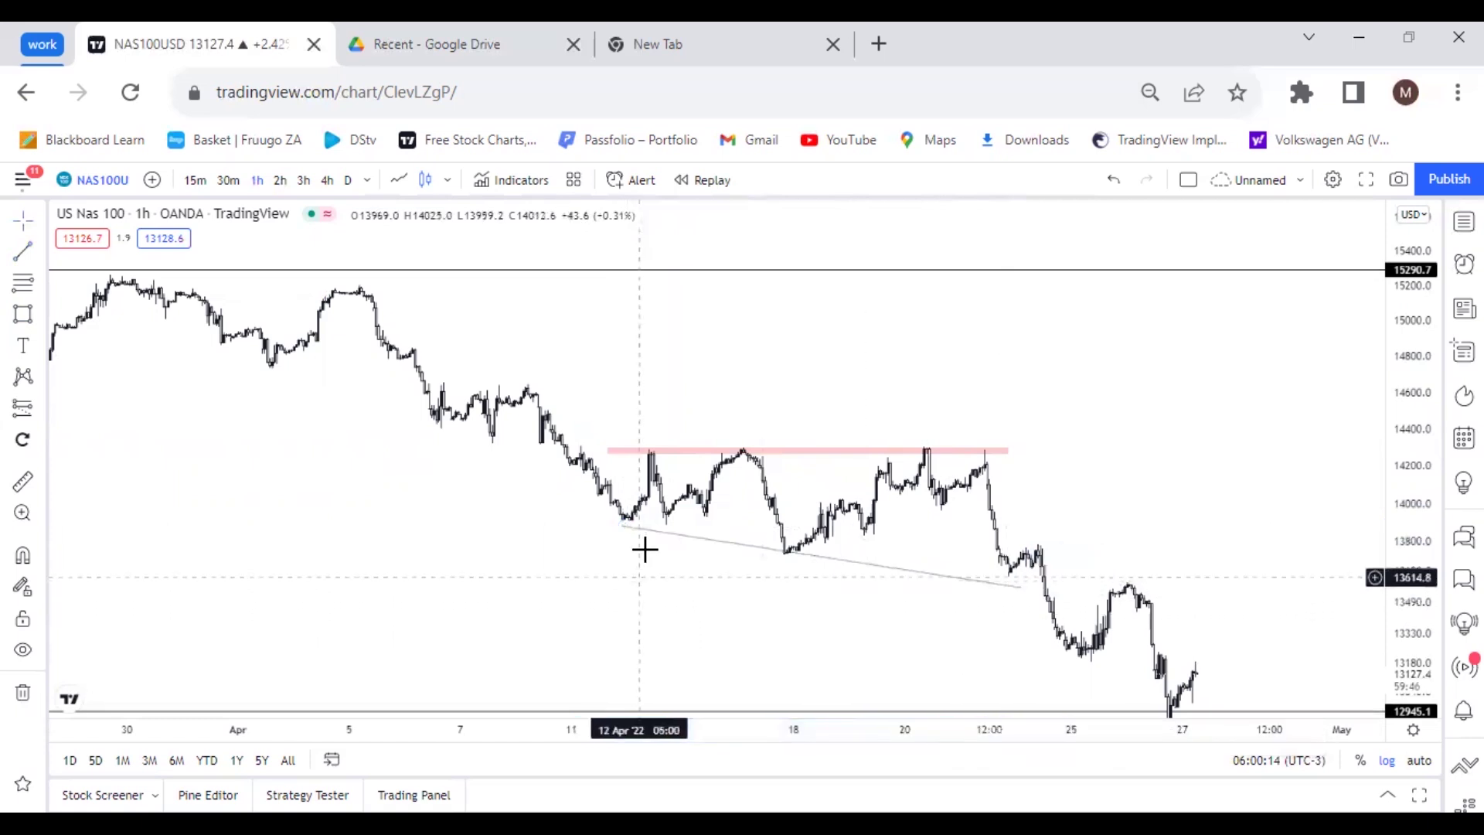
pyautogui.moveTo(623, 527)
pyautogui.mouseDown()
pyautogui.moveTo(620, 546)
pyautogui.moveTo(624, 535)
pyautogui.mouseUp()
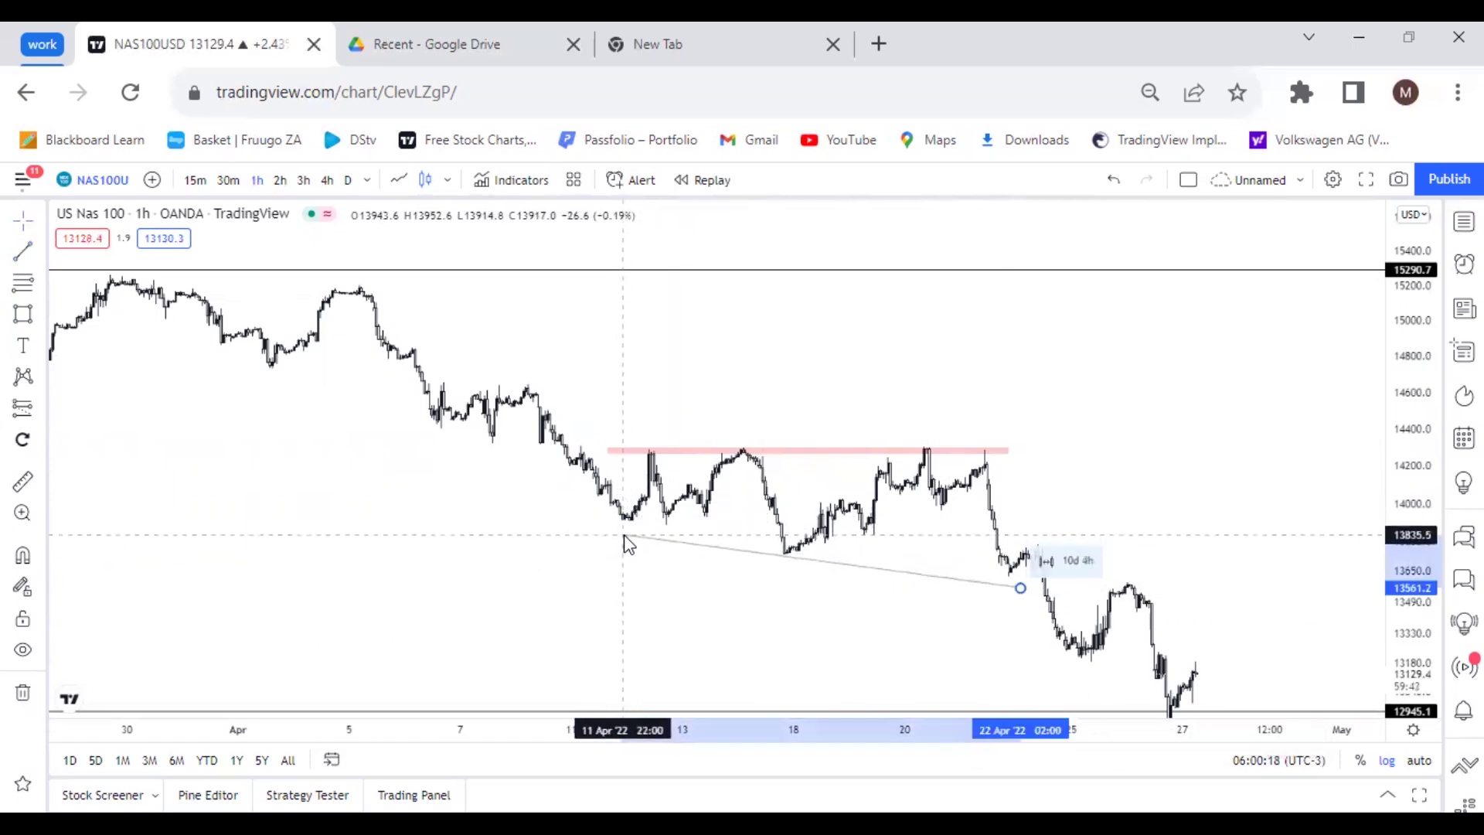
pyautogui.click(1368, 586)
# Keep drawing mode on and place red down arrow marks above the 12, 14 and 20 April highs at the thin rectangle.
pyautogui.moveTo(1368, 587); pyautogui.dragTo(1244, 502)
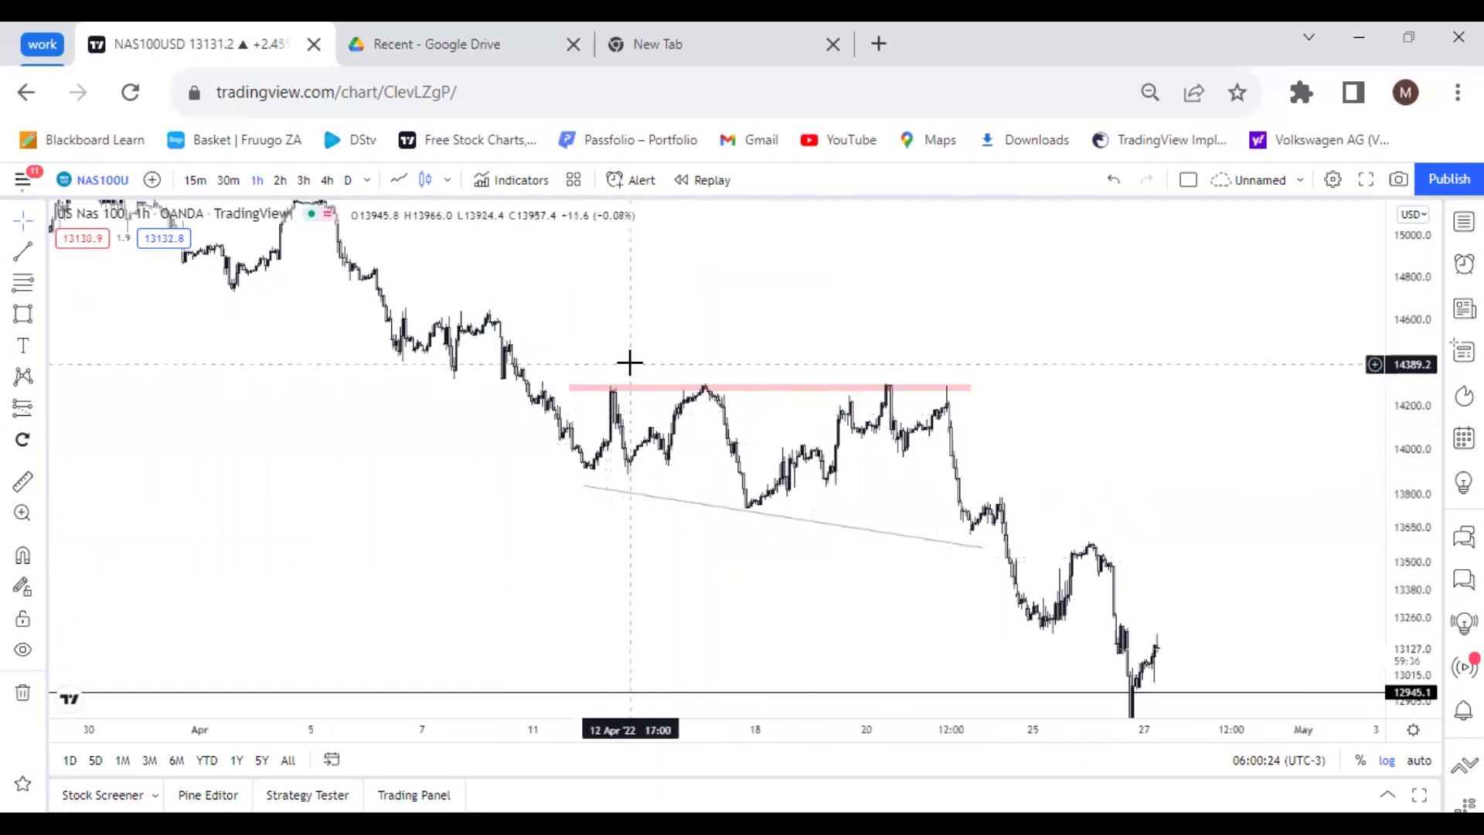
pyautogui.click(40, 380)
pyautogui.click(40, 346)
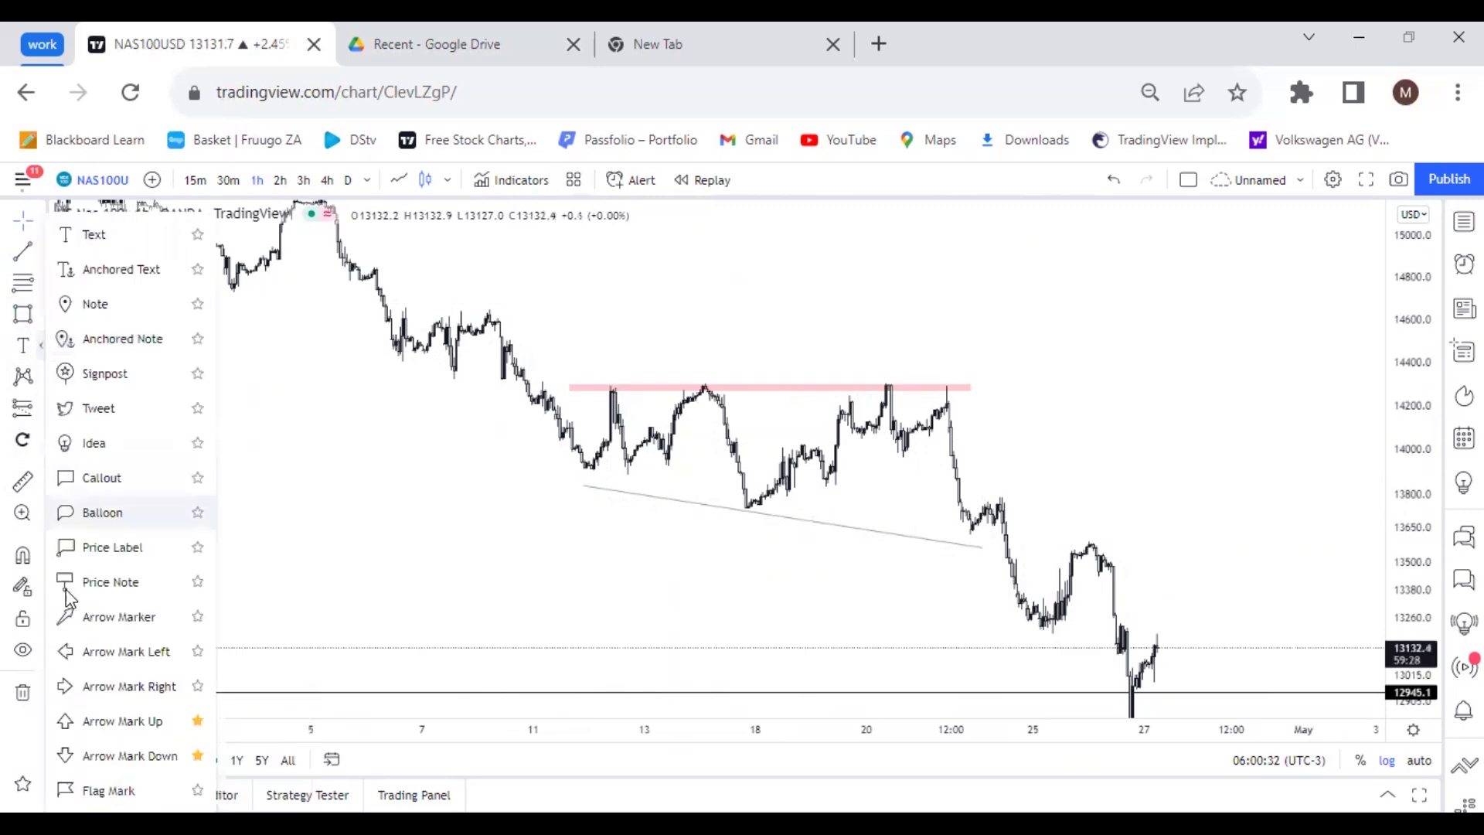
pyautogui.click(109, 755)
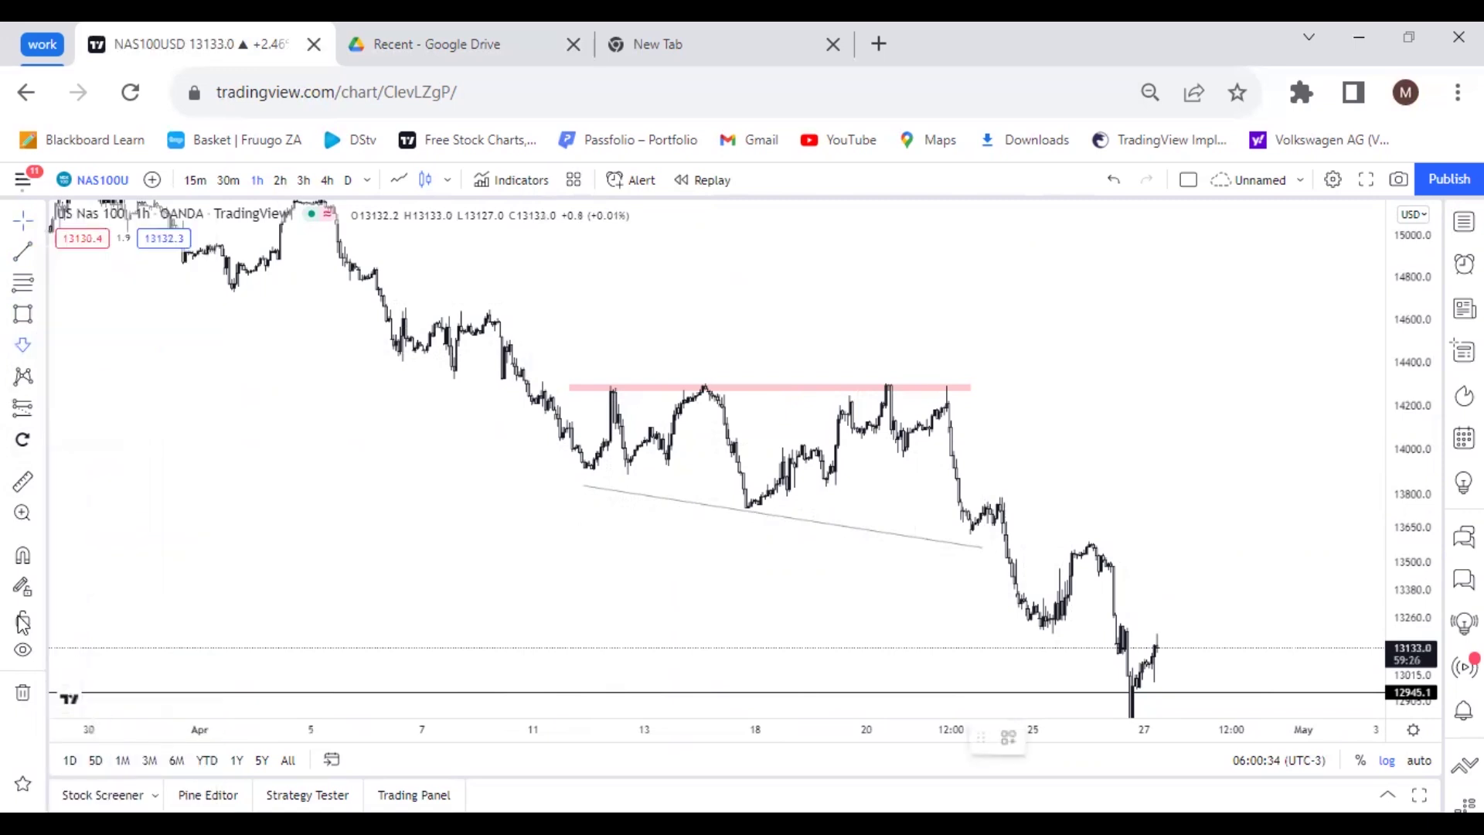
pyautogui.click(22, 588)
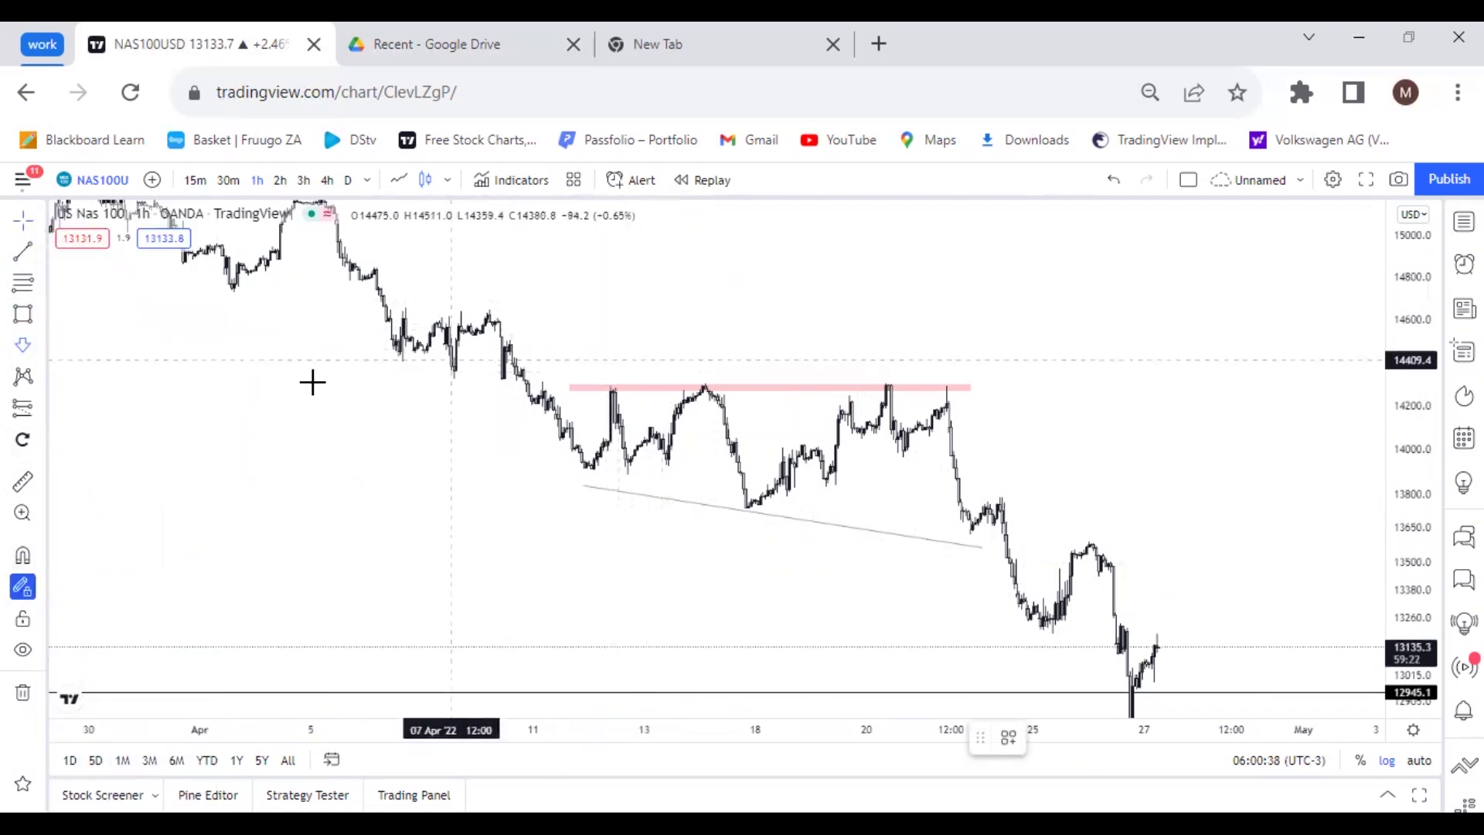
pyautogui.click(27, 349)
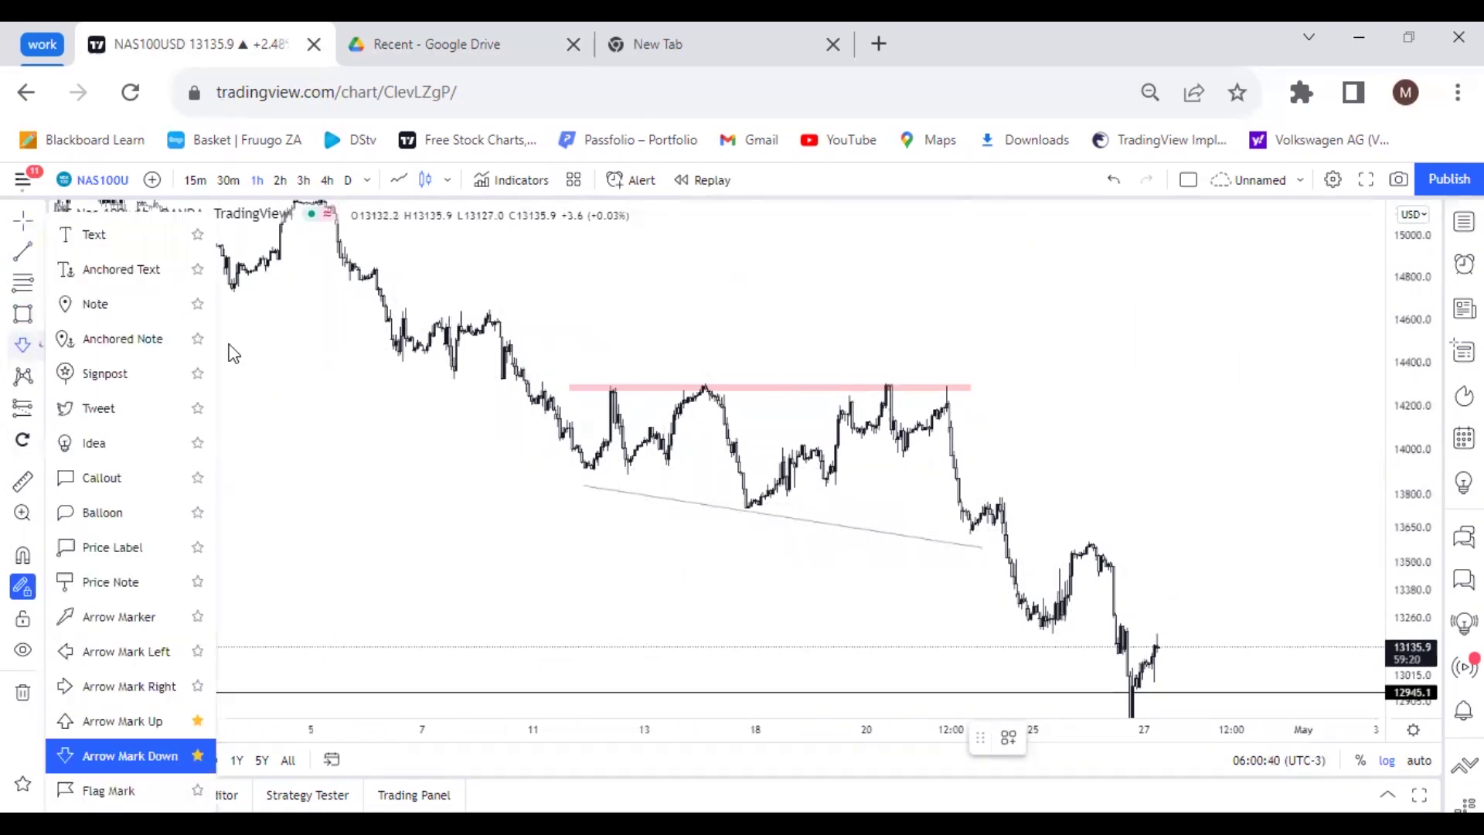
pyautogui.click(600, 364)
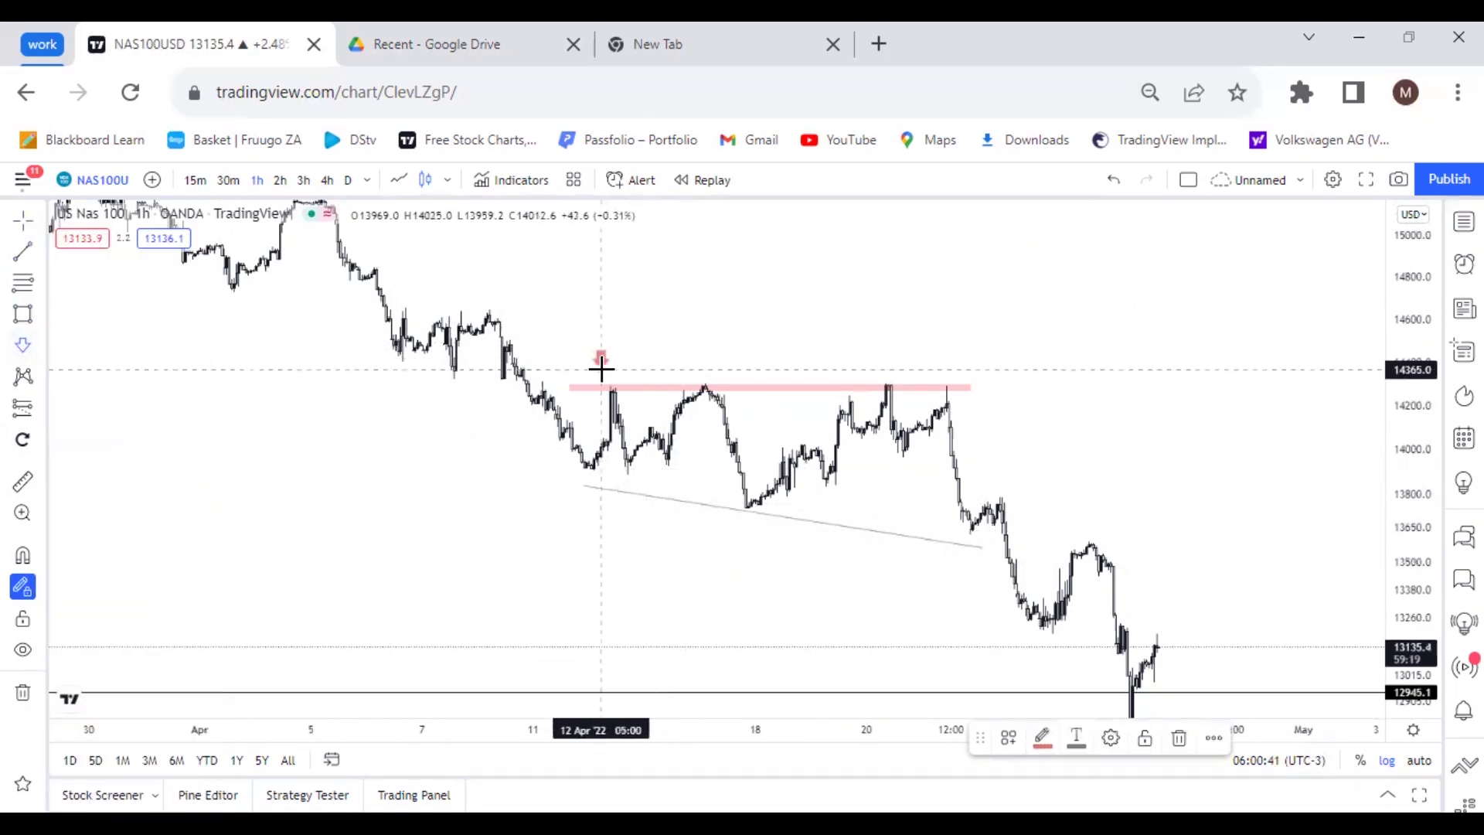
pyautogui.click(703, 360)
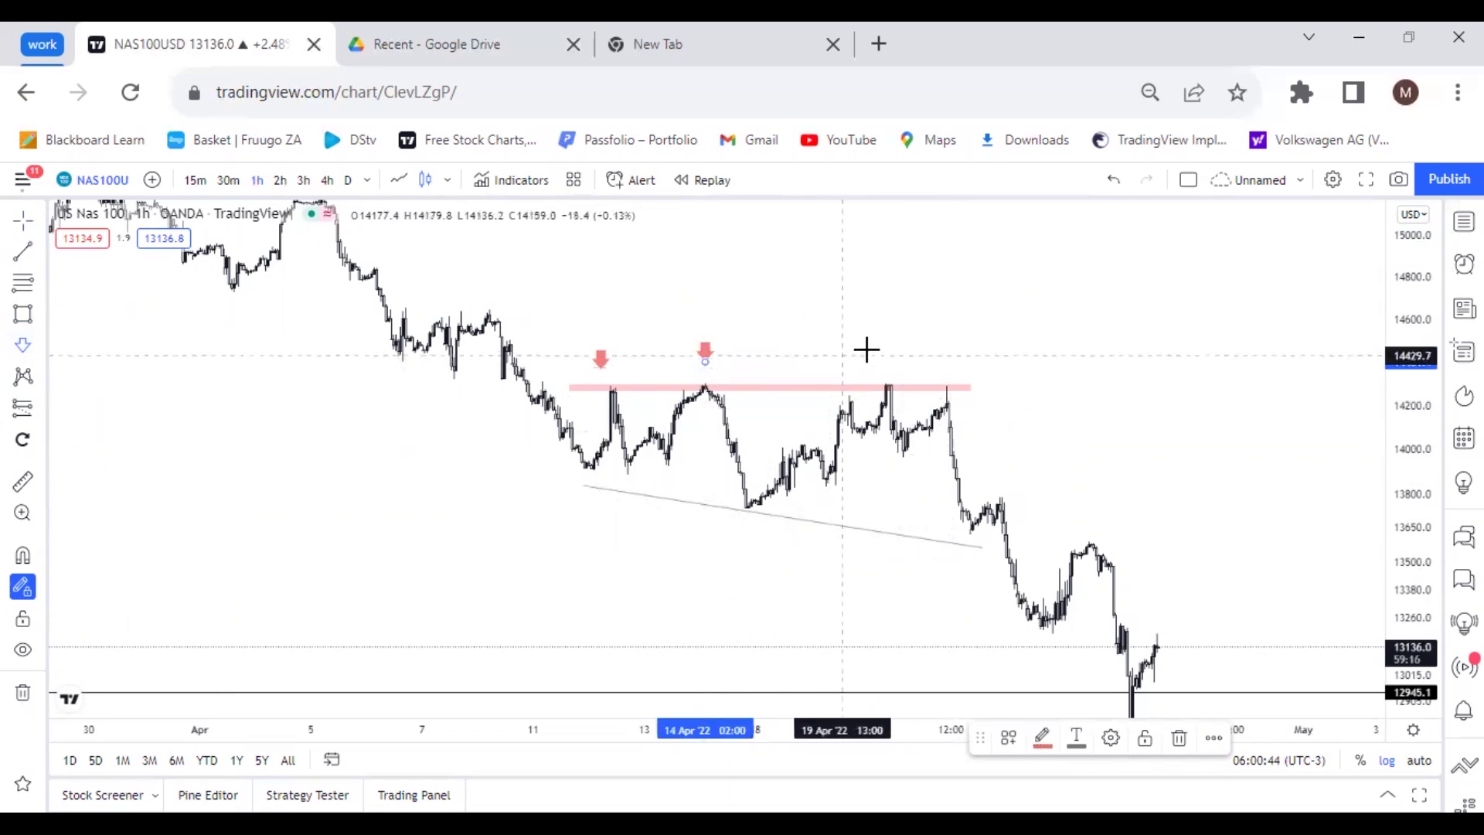
pyautogui.click(900, 349)
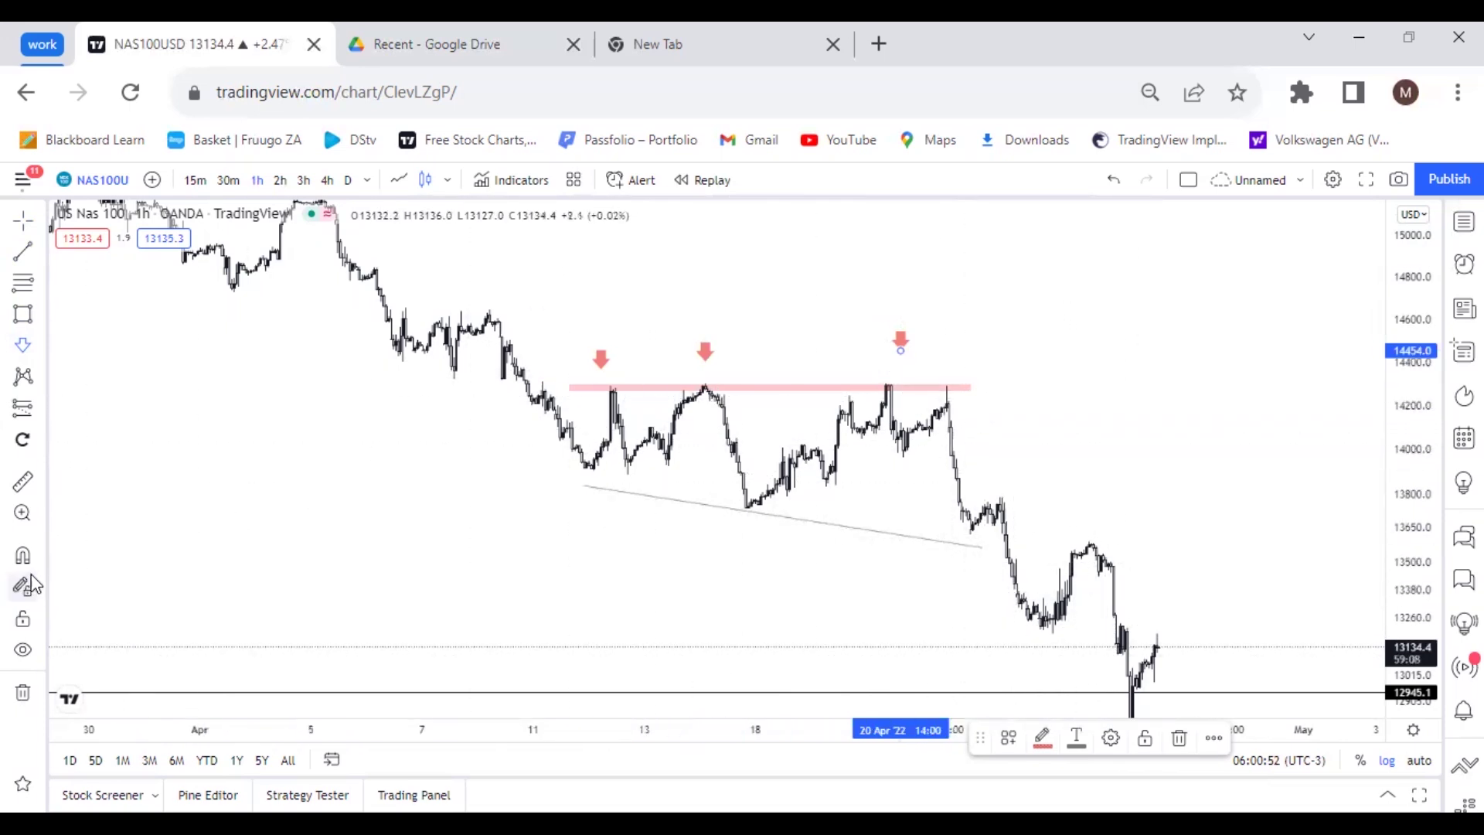
# Check the marked highs against the saved NAS100 chart image in Google Drive, and return to the live TradingView chart.
pyautogui.moveTo(600, 531); pyautogui.dragTo(474, 497)
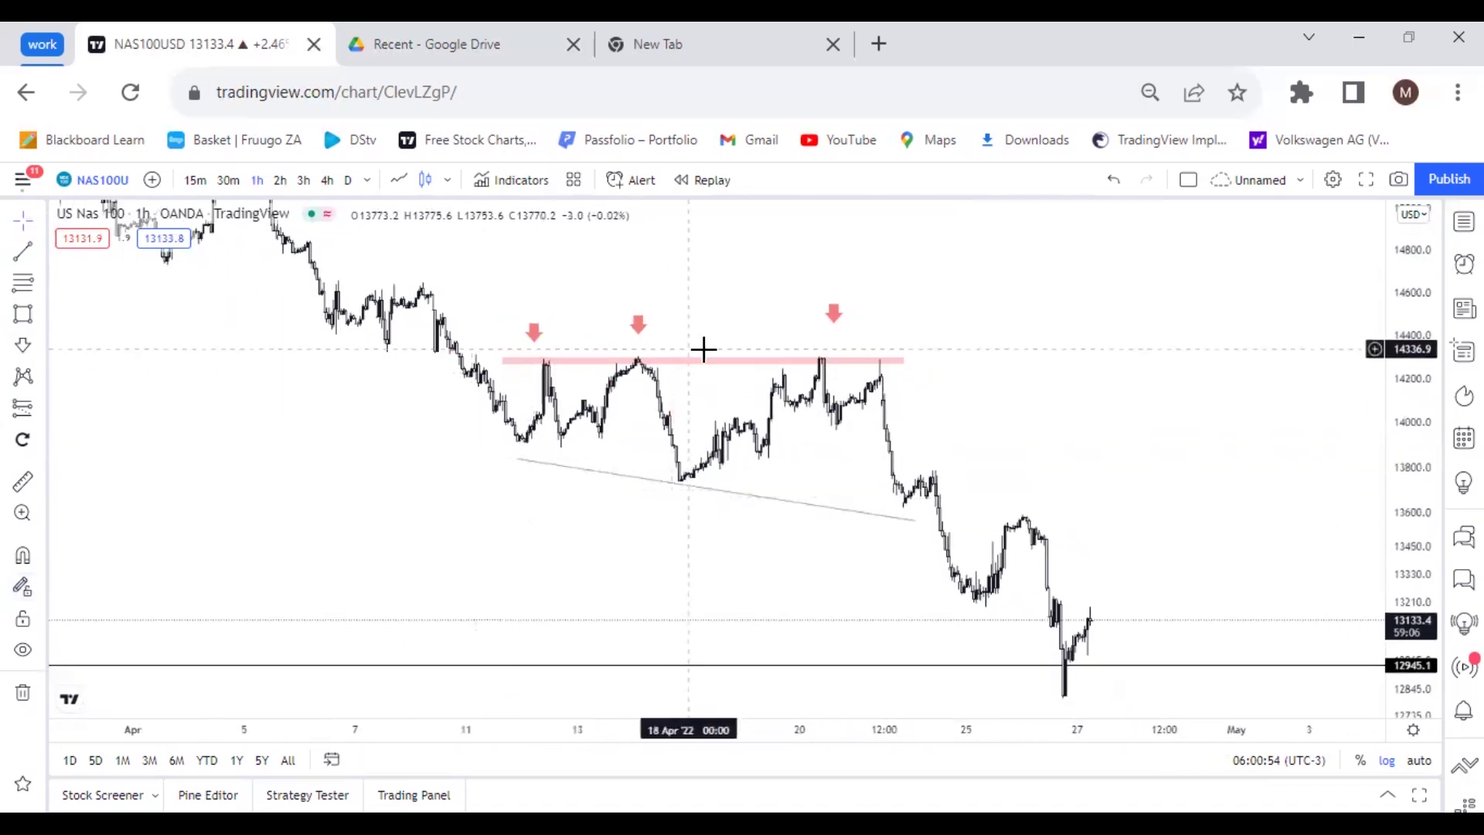
pyautogui.moveTo(704, 350); pyautogui.dragTo(781, 352)
pyautogui.moveTo(816, 419); pyautogui.dragTo(715, 470)
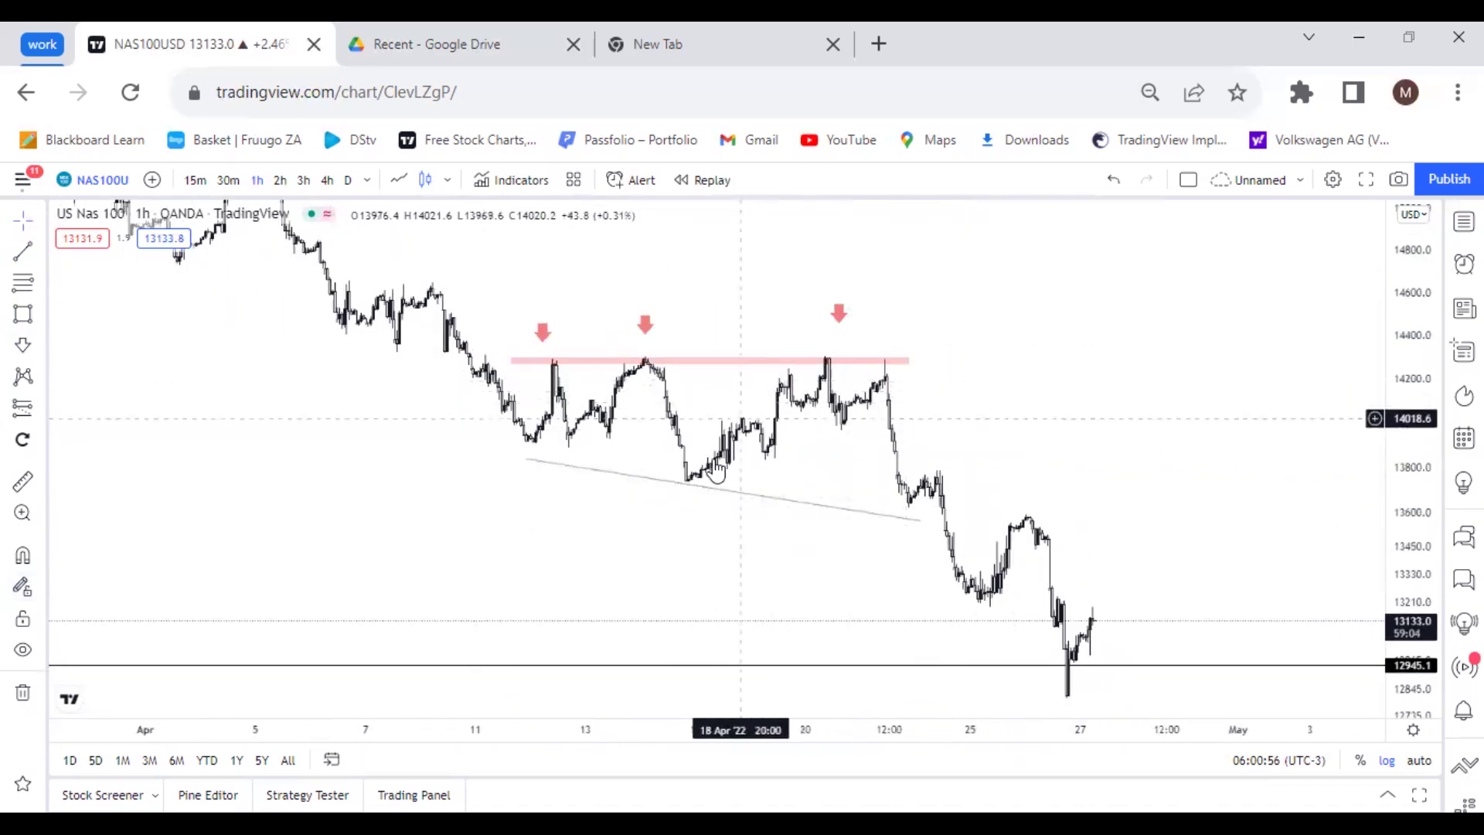
pyautogui.click(806, 362)
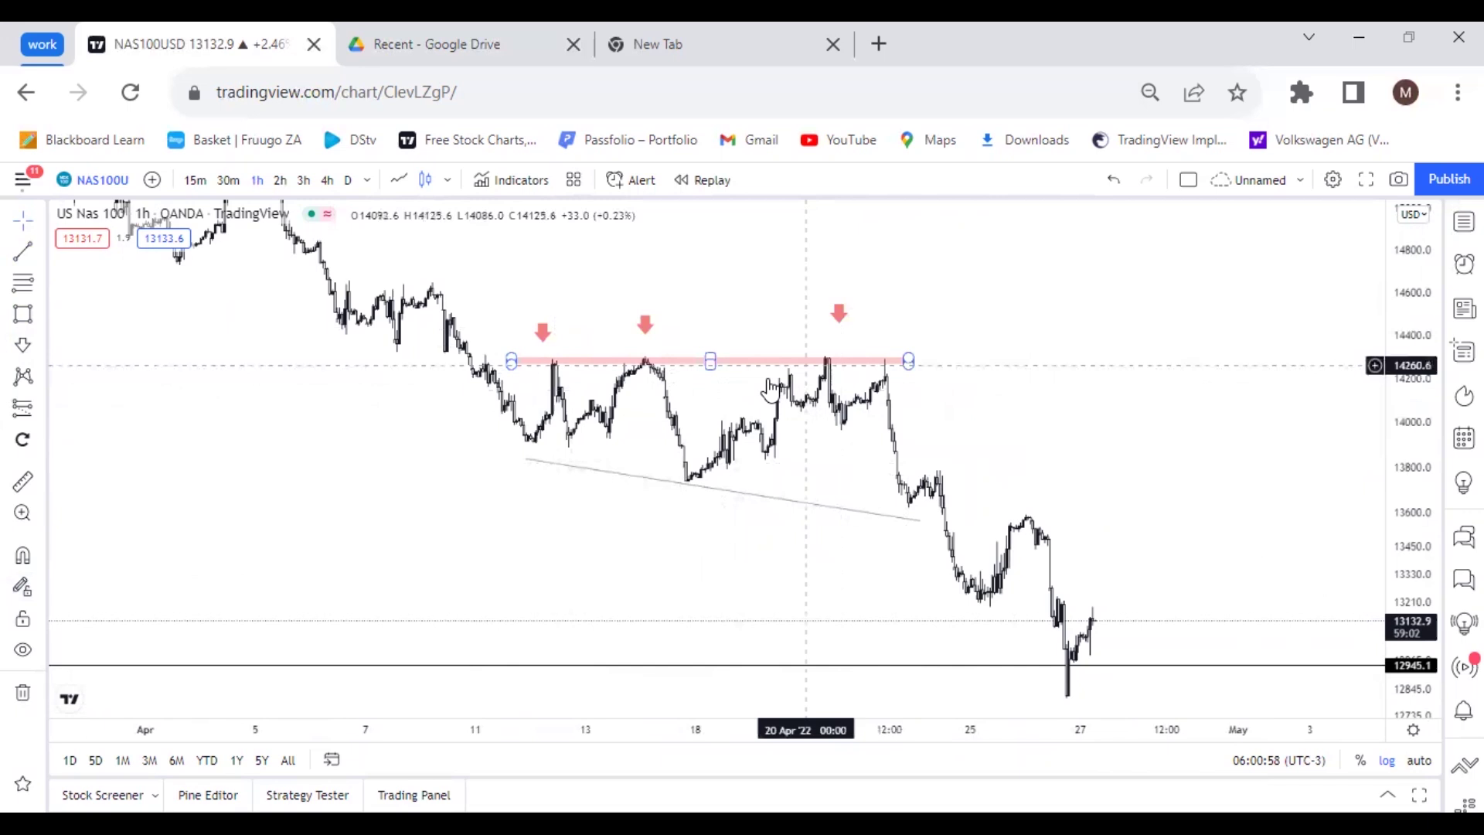
pyautogui.click(842, 295)
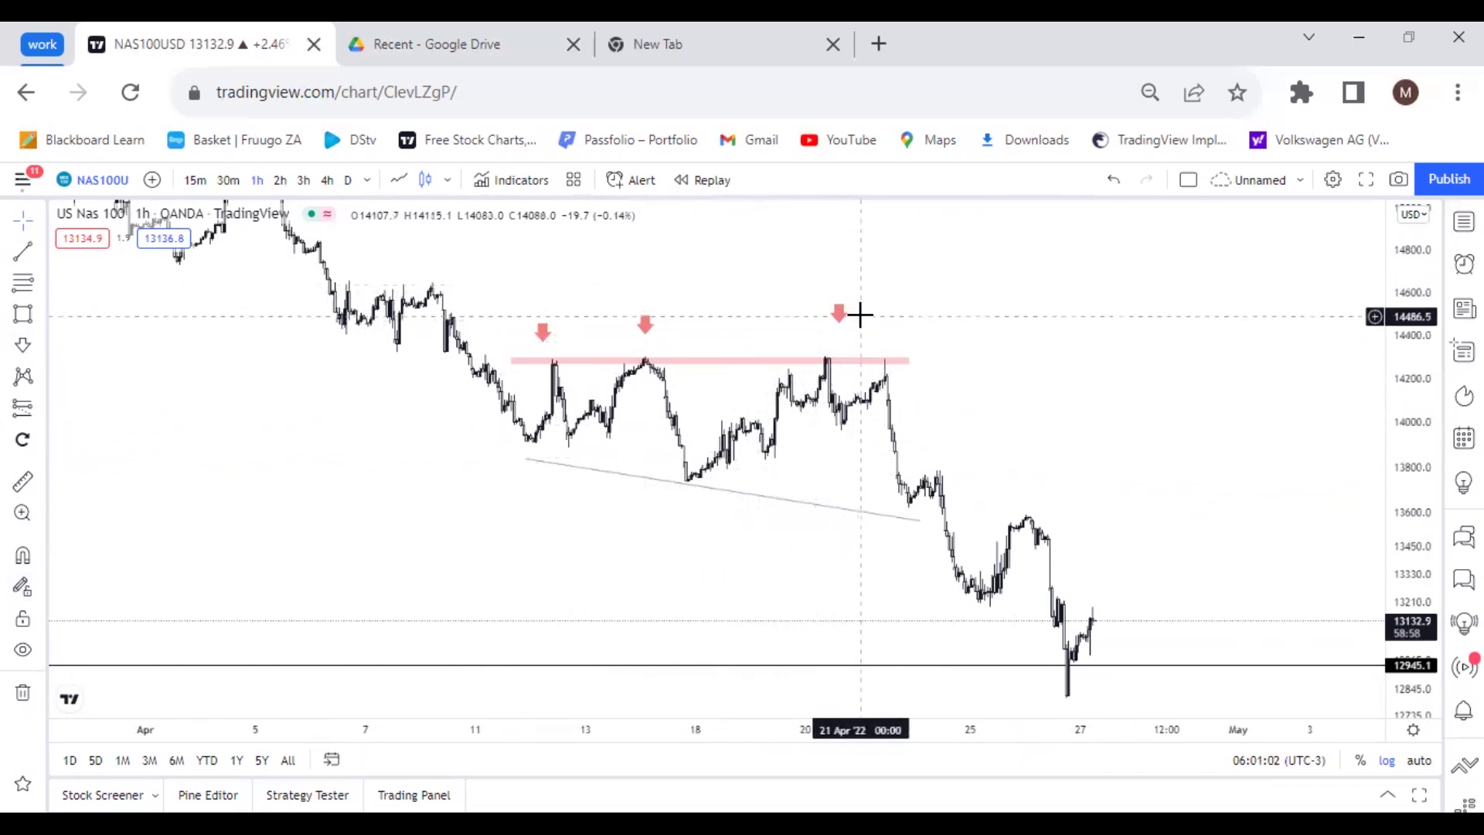
pyautogui.click(515, 35)
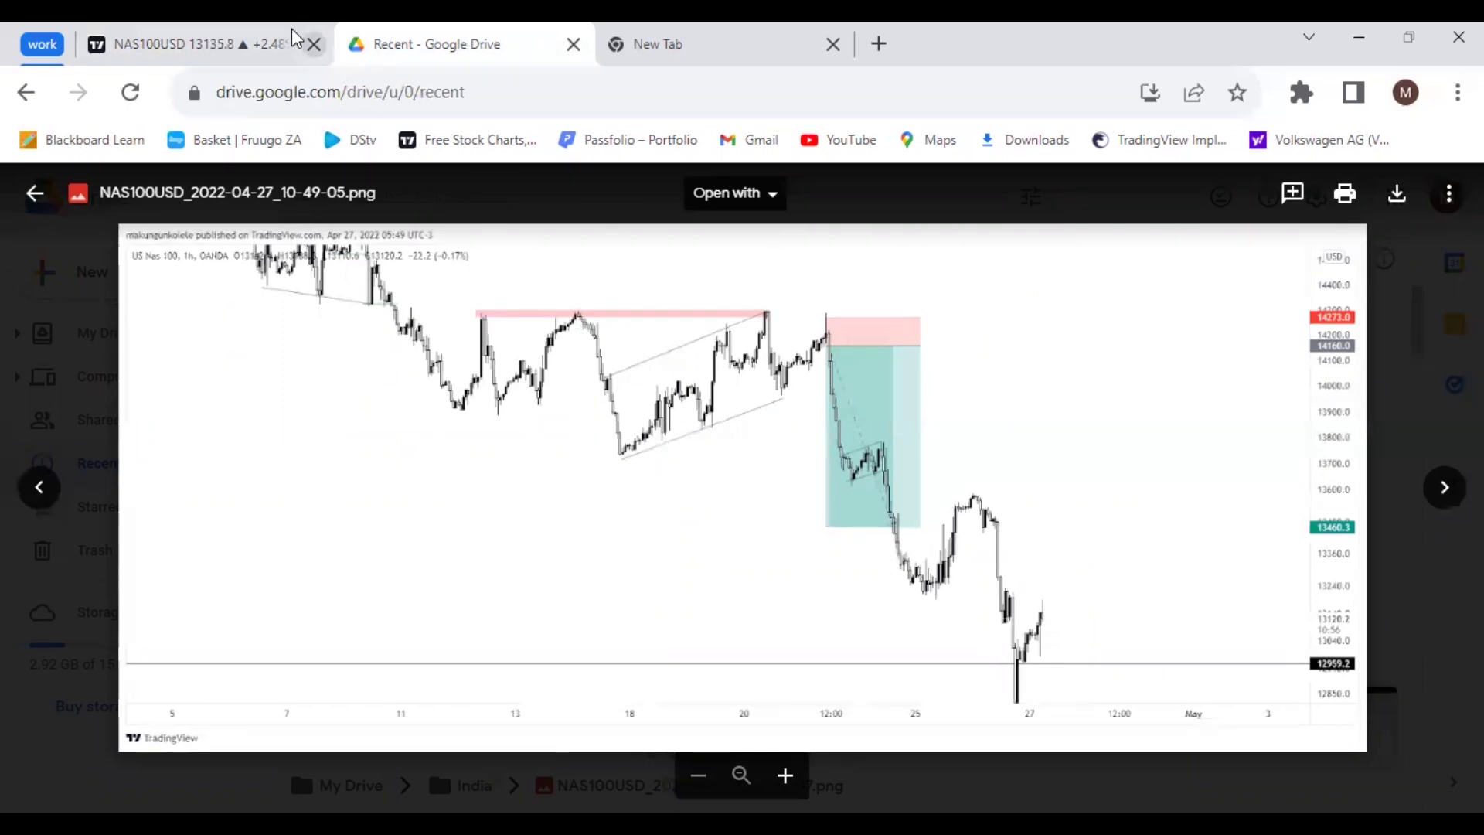
pyautogui.click(192, 44)
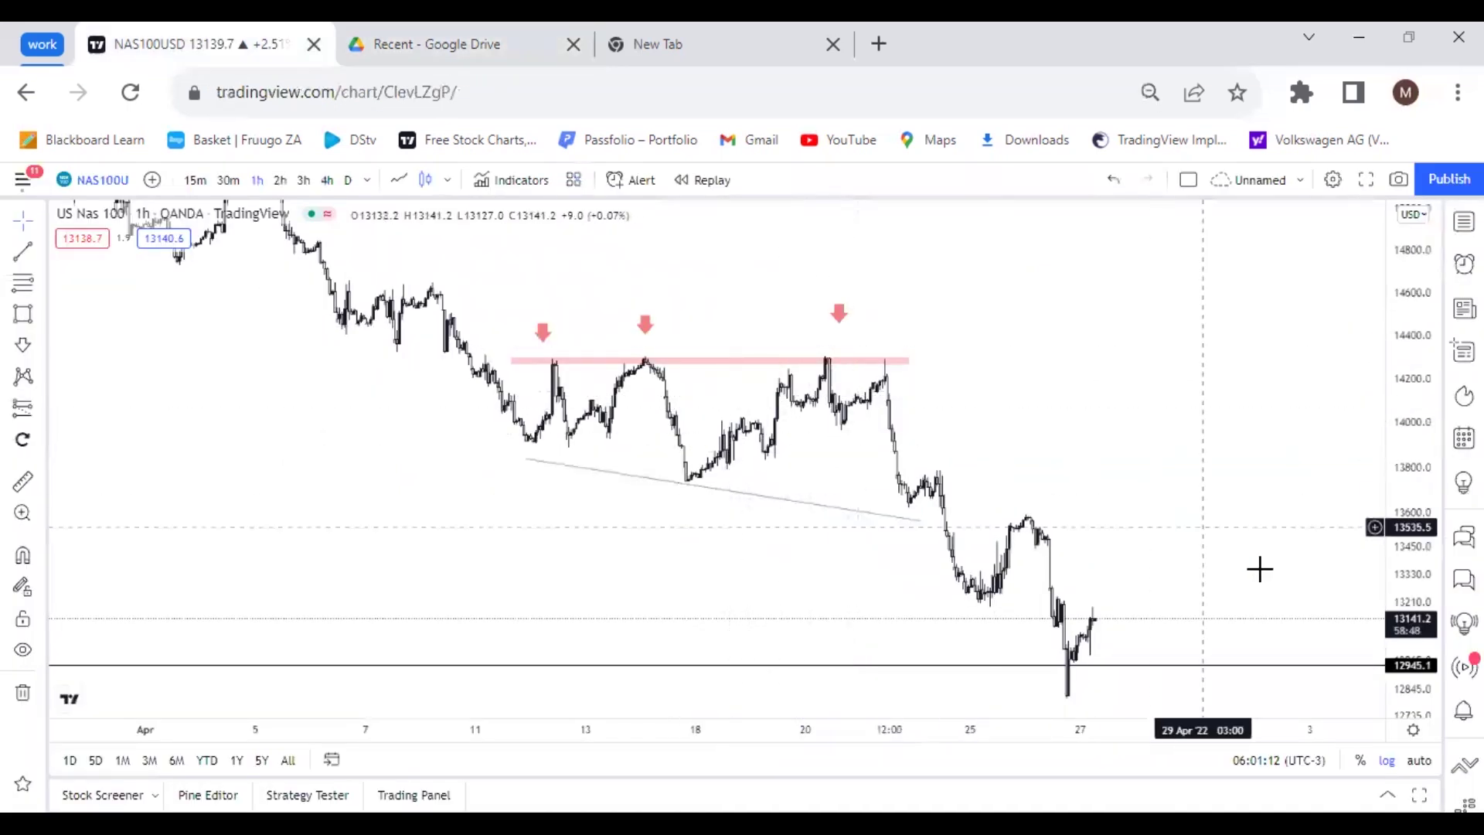
# Switch the chart to the 30-minute timeframe and frame the 11–22 April consolidation with an enlarged price scale.
pyautogui.moveTo(1395, 560); pyautogui.dragTo(1395, 533)
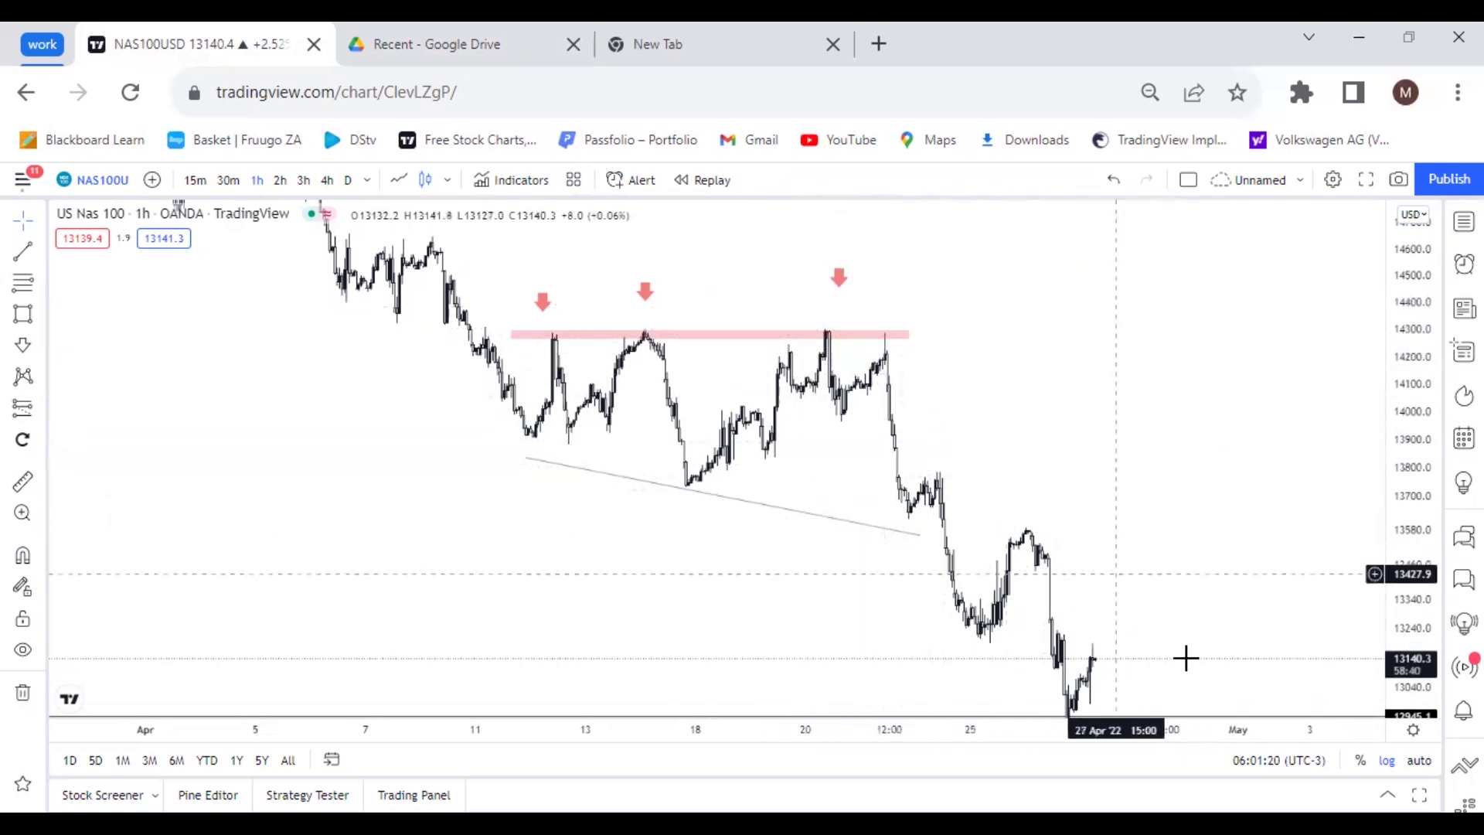
pyautogui.moveTo(1223, 517); pyautogui.dragTo(1018, 427)
pyautogui.moveTo(985, 375); pyautogui.dragTo(1021, 385)
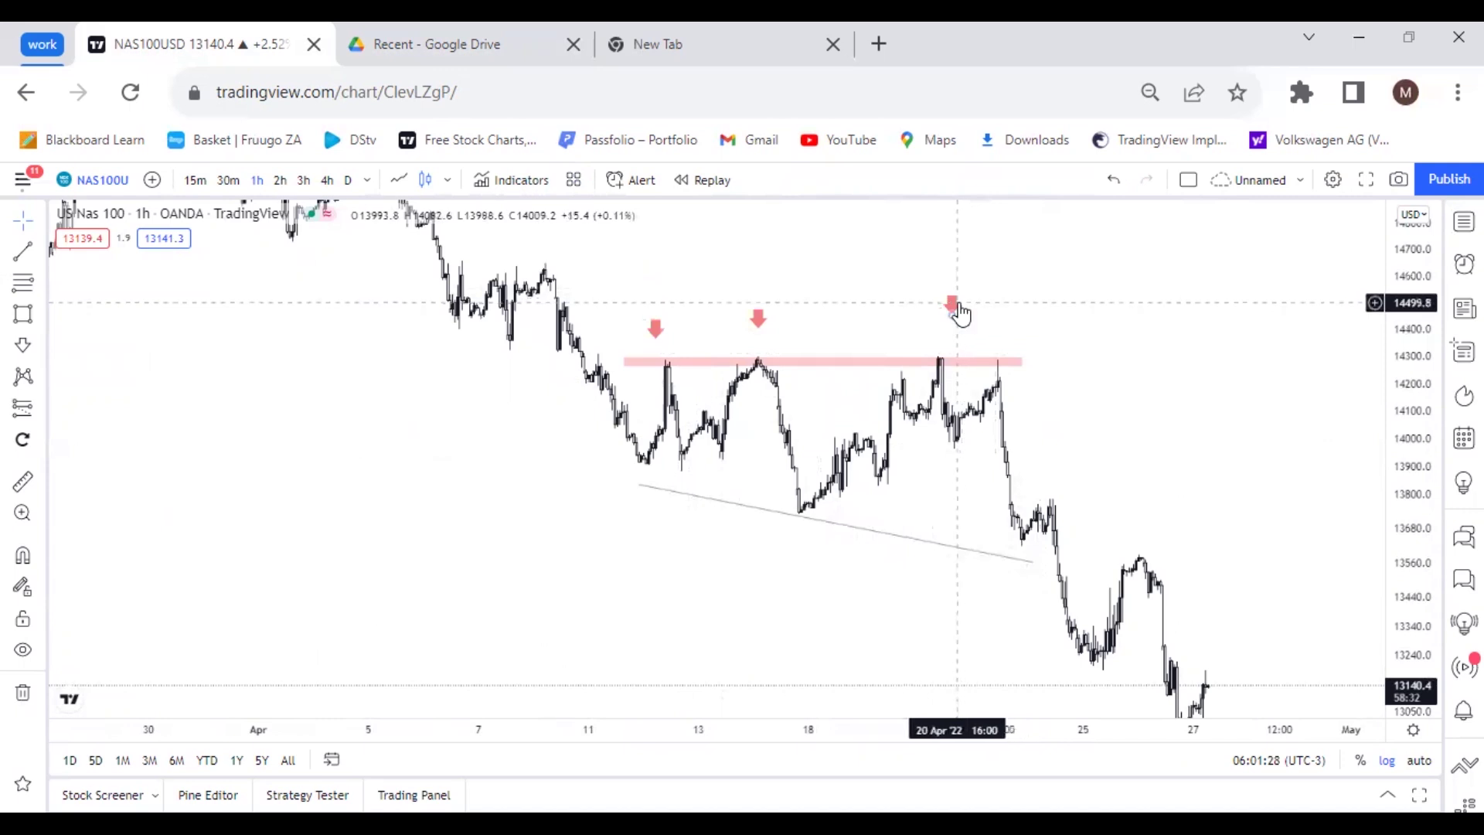
pyautogui.hscroll(3, 1213, 363)
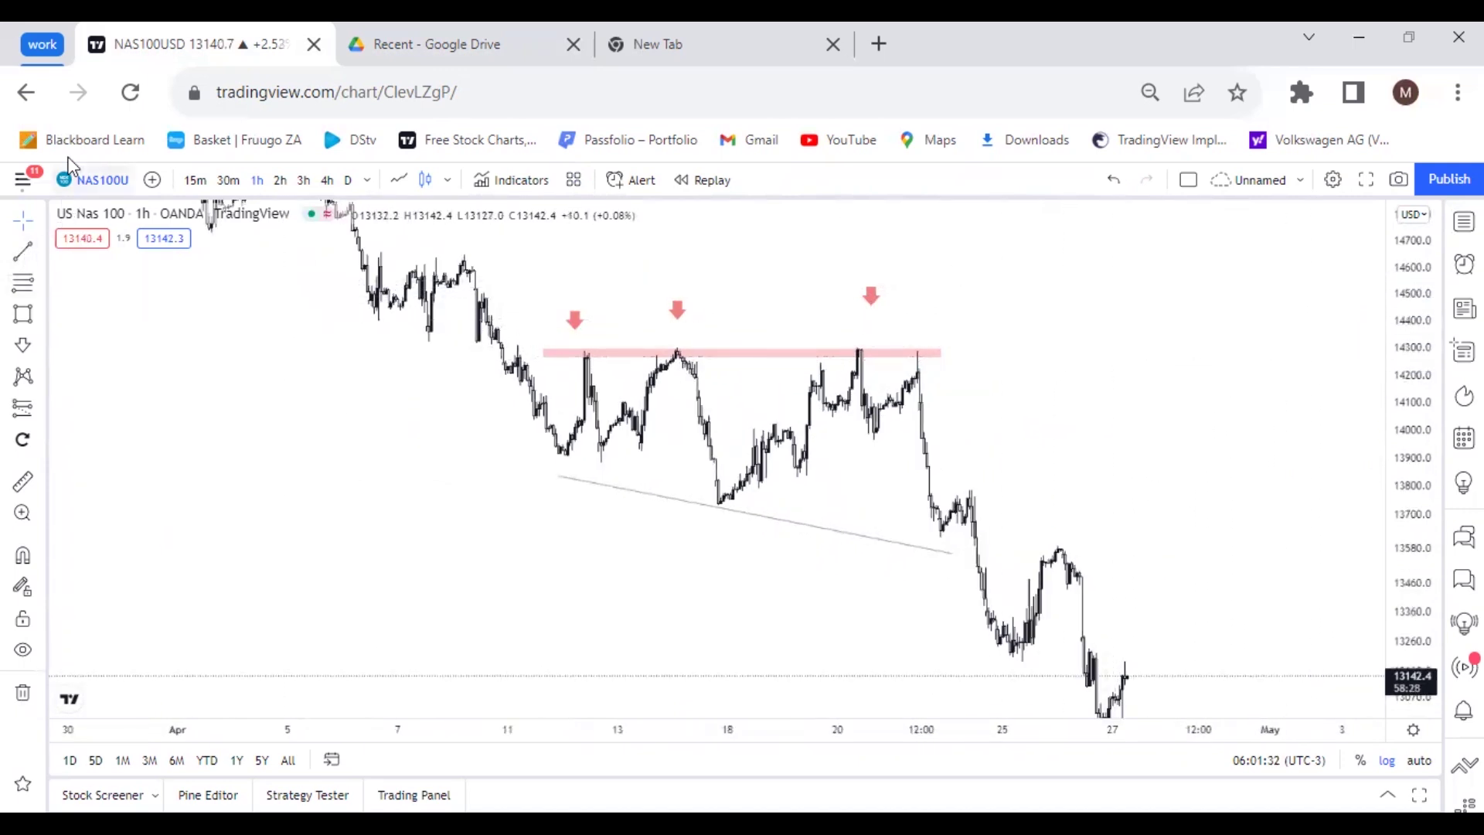
pyautogui.click(232, 181)
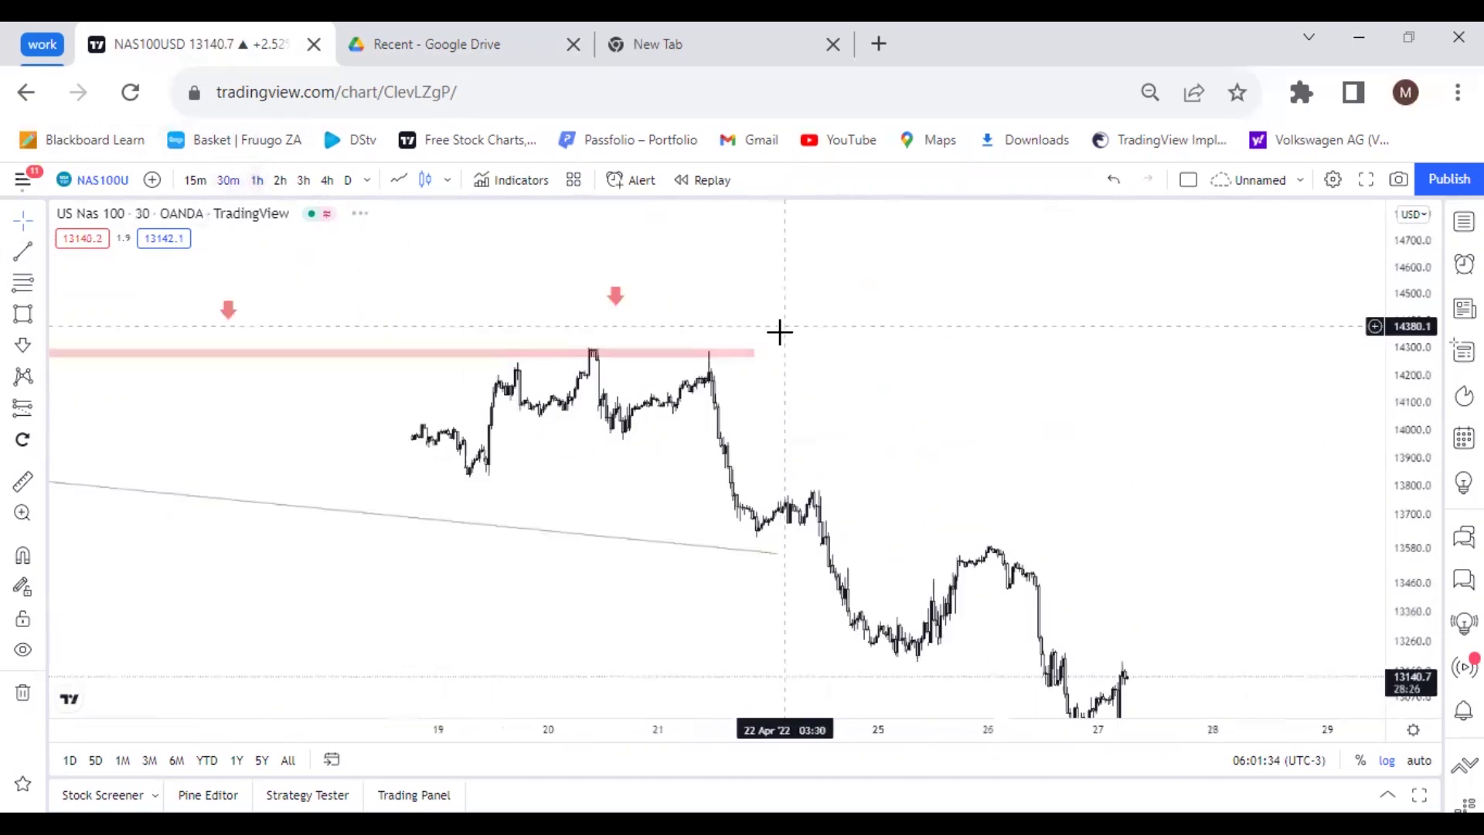
pyautogui.moveTo(932, 387); pyautogui.dragTo(1220, 381)
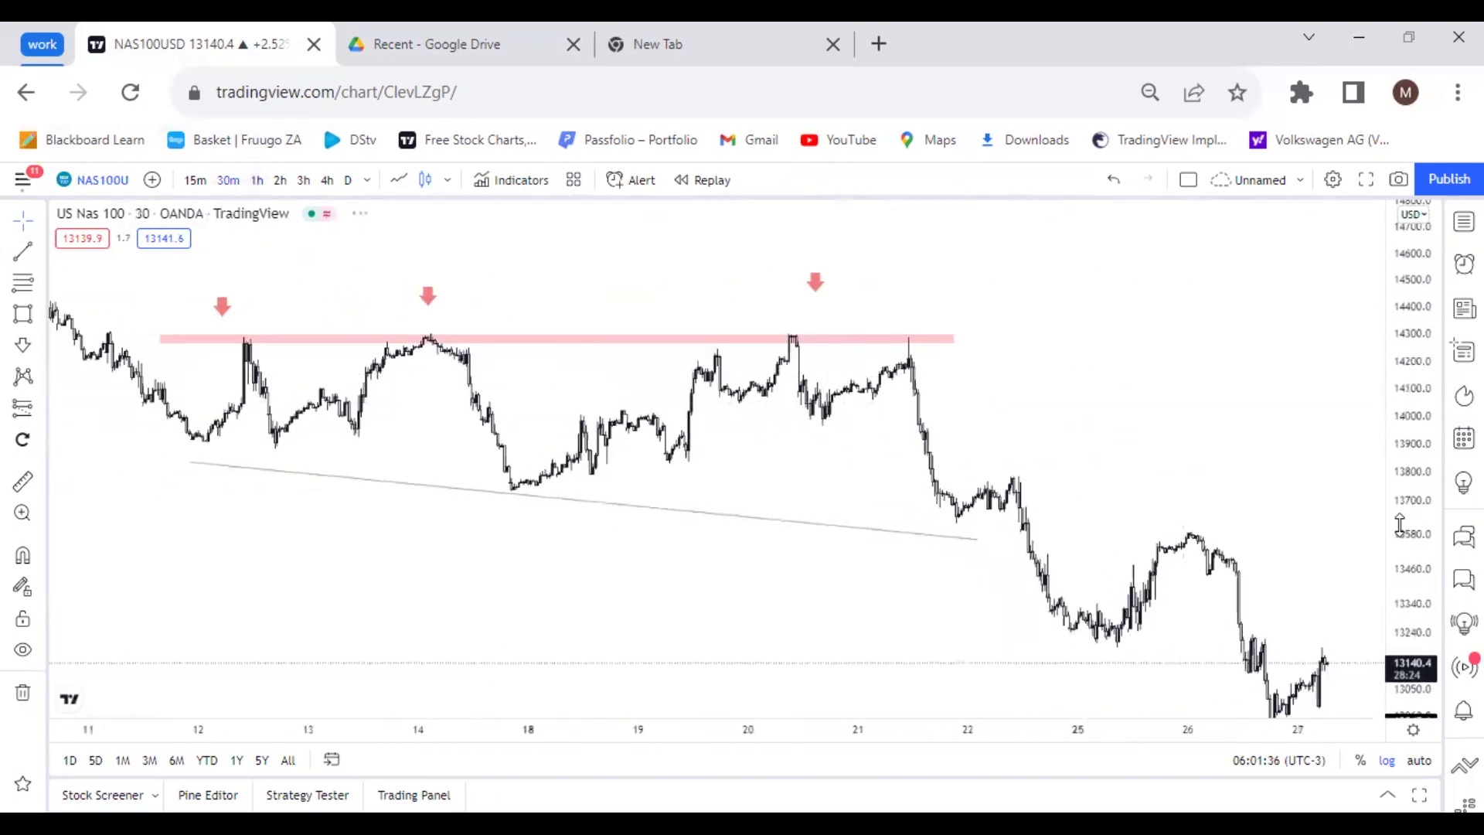
pyautogui.moveTo(1421, 570); pyautogui.dragTo(1359, 391)
pyautogui.moveTo(1166, 428); pyautogui.dragTo(1286, 428)
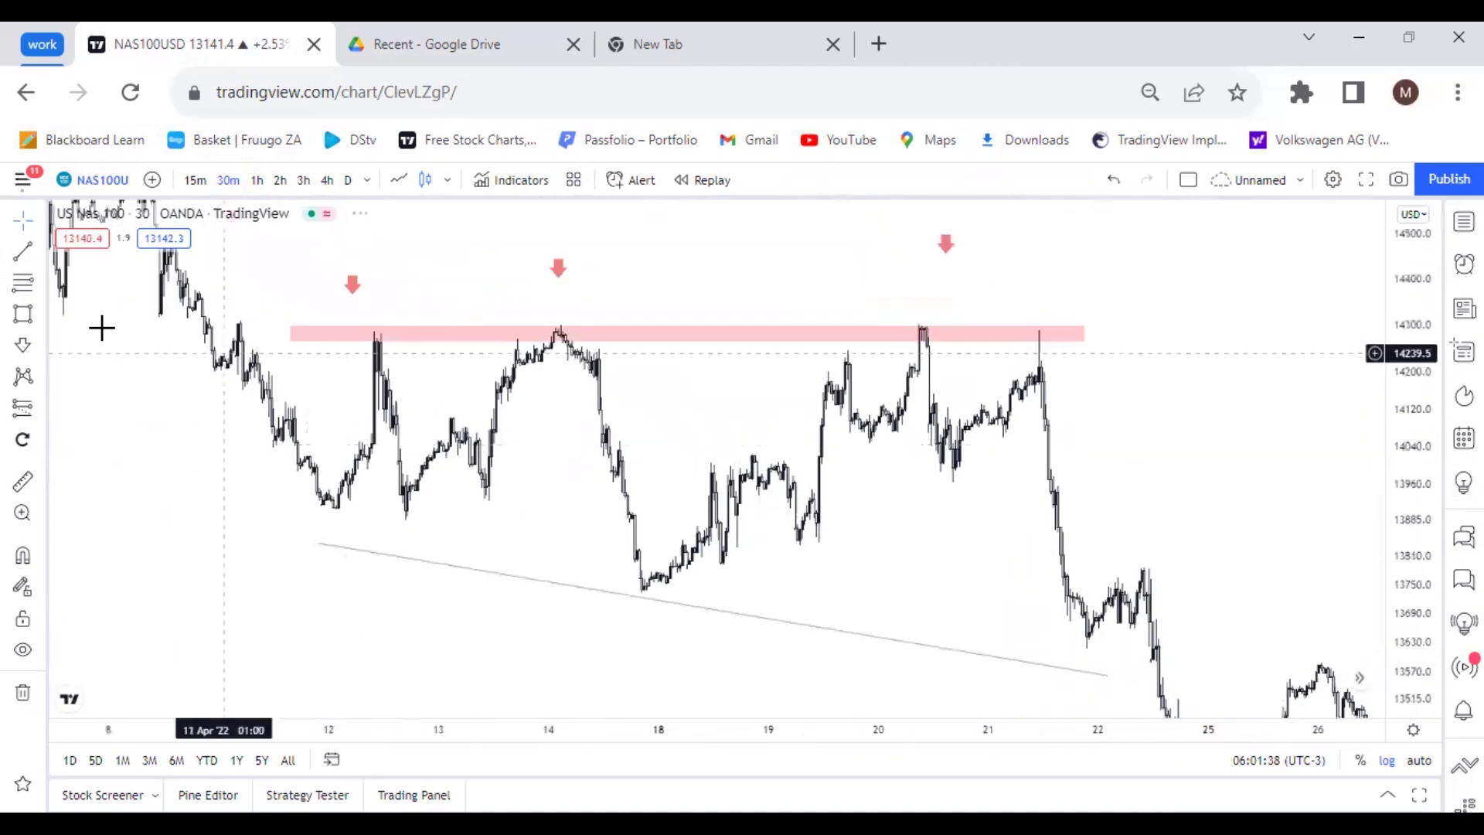
# Draw two rising trend lines as a channel, the lower from 13728.7 on 17 Apr '22, the upper from 14083.2 on 14 Apr to the 20 April high.
pyautogui.click(642, 594)
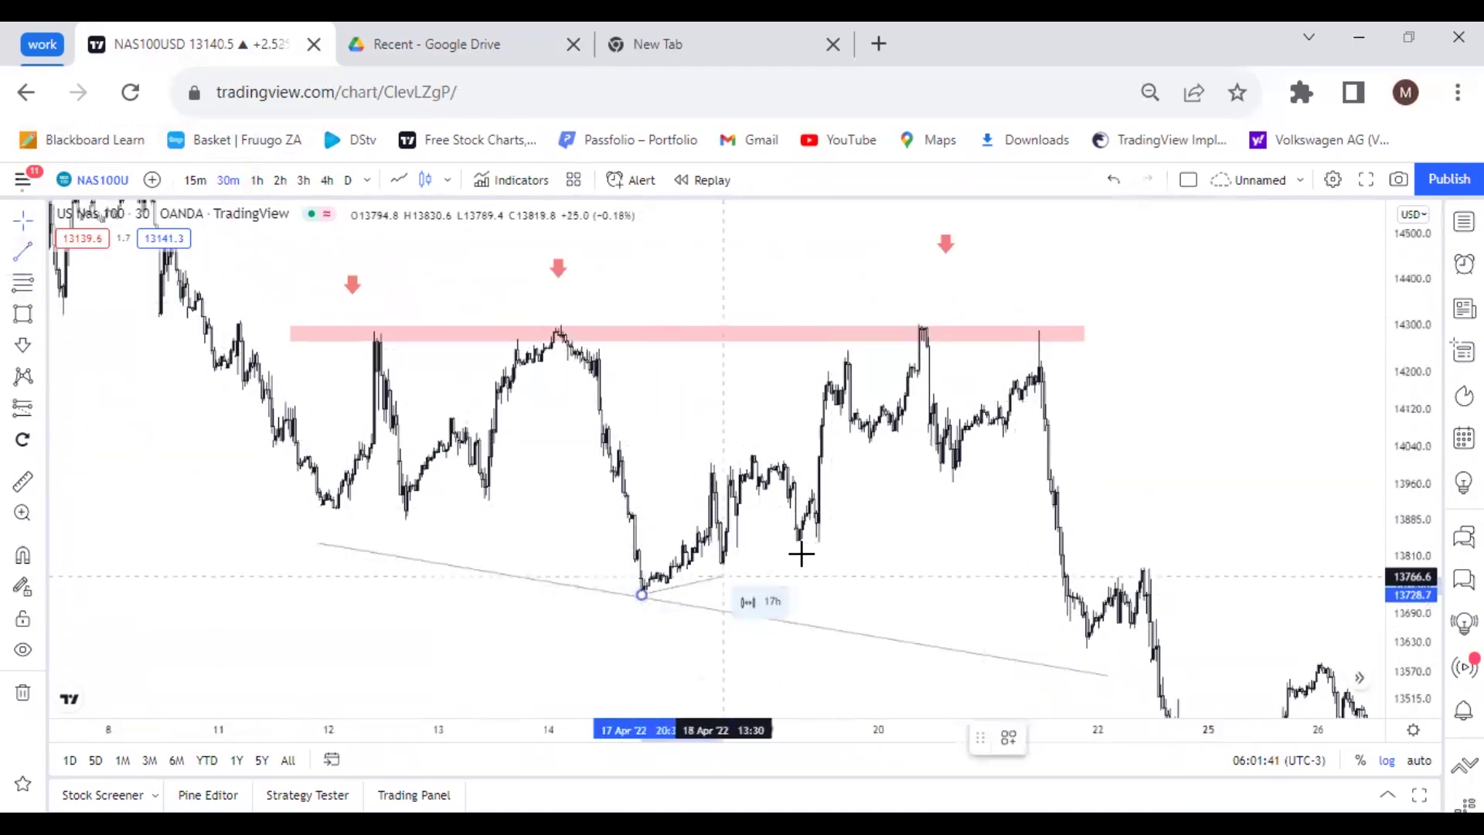
pyautogui.click(1043, 444)
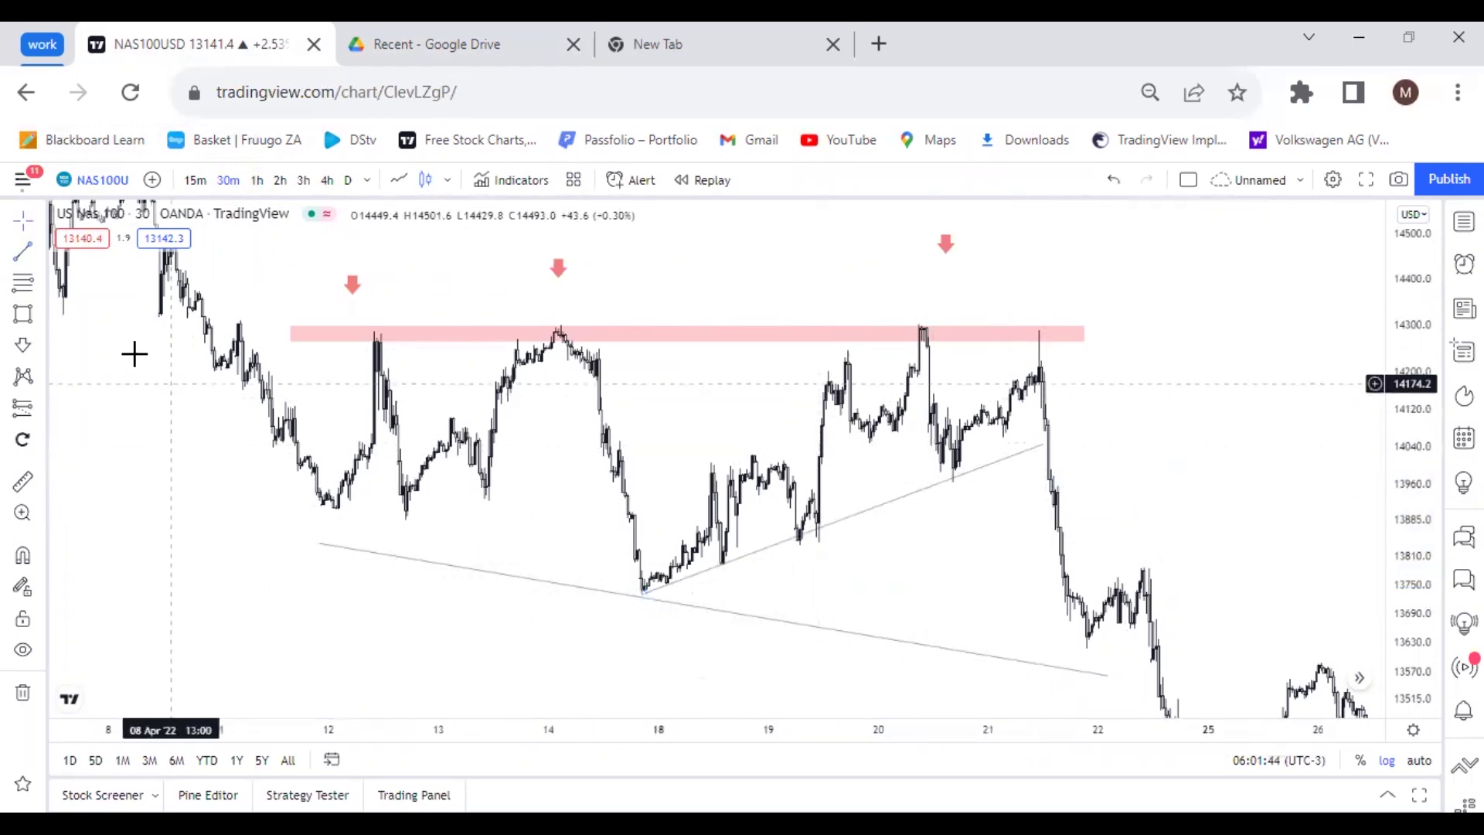
pyautogui.click(27, 254)
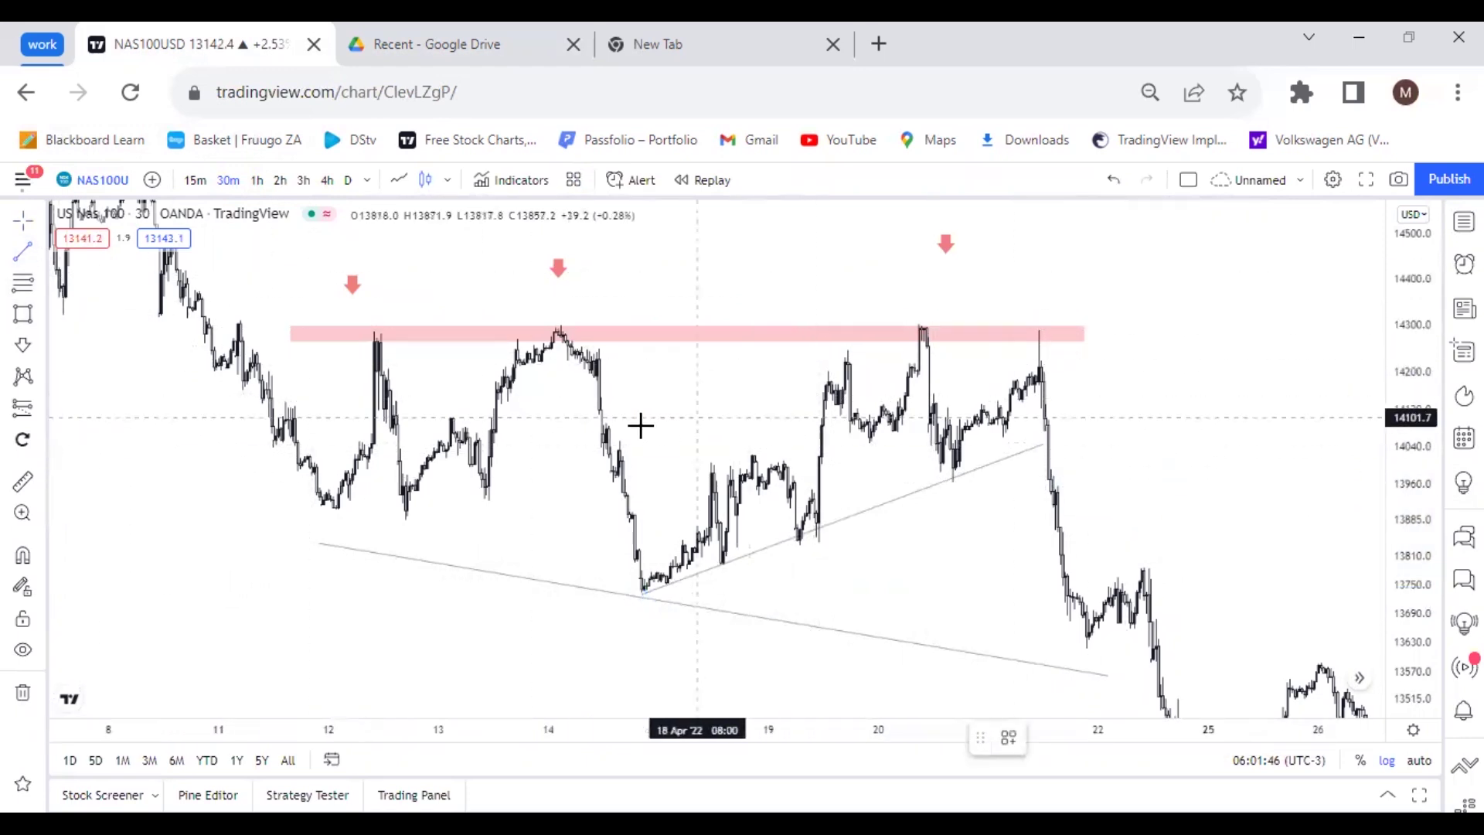
pyautogui.click(604, 426)
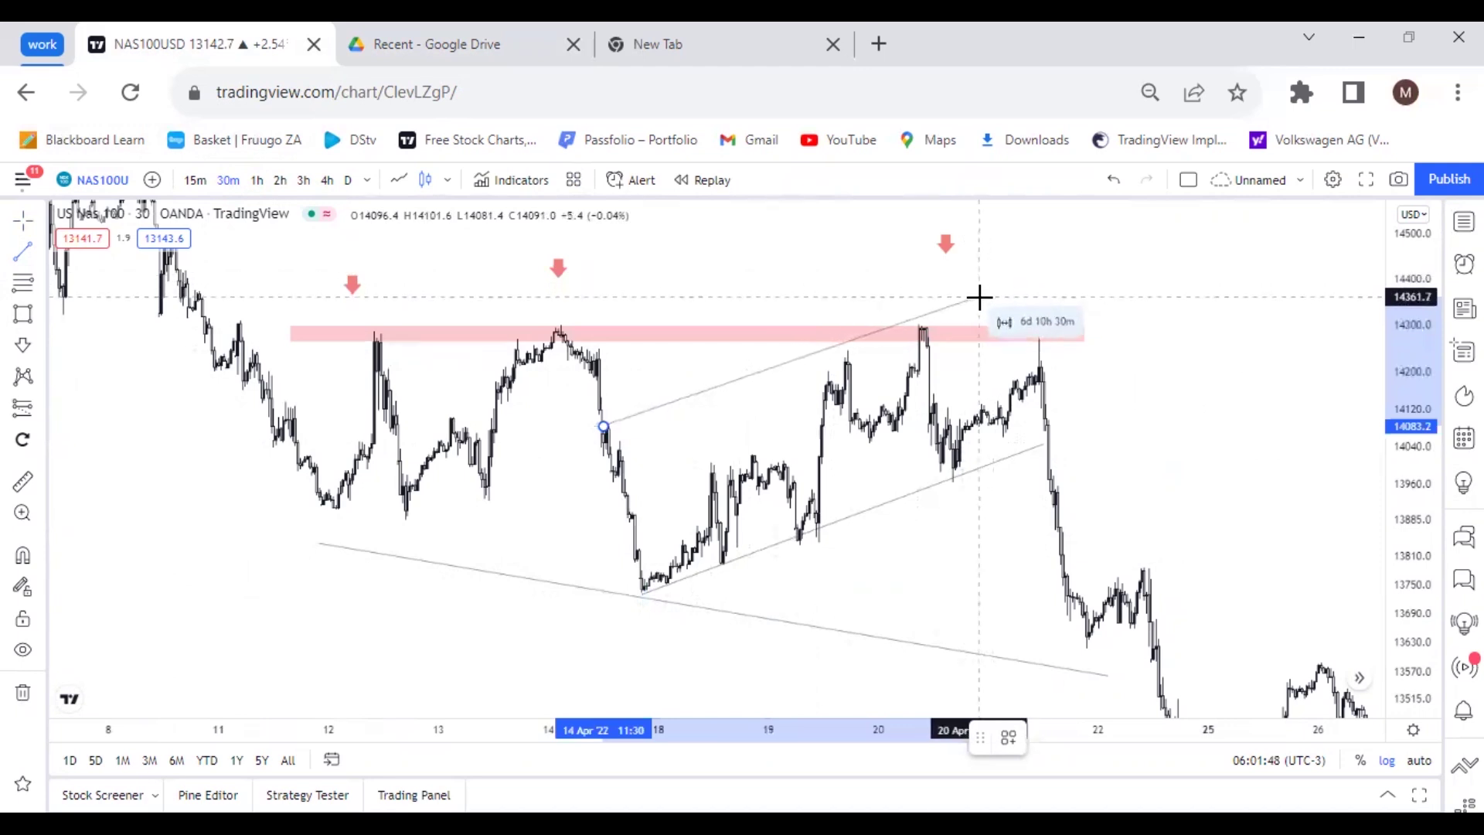
pyautogui.click(927, 324)
pyautogui.click(953, 289)
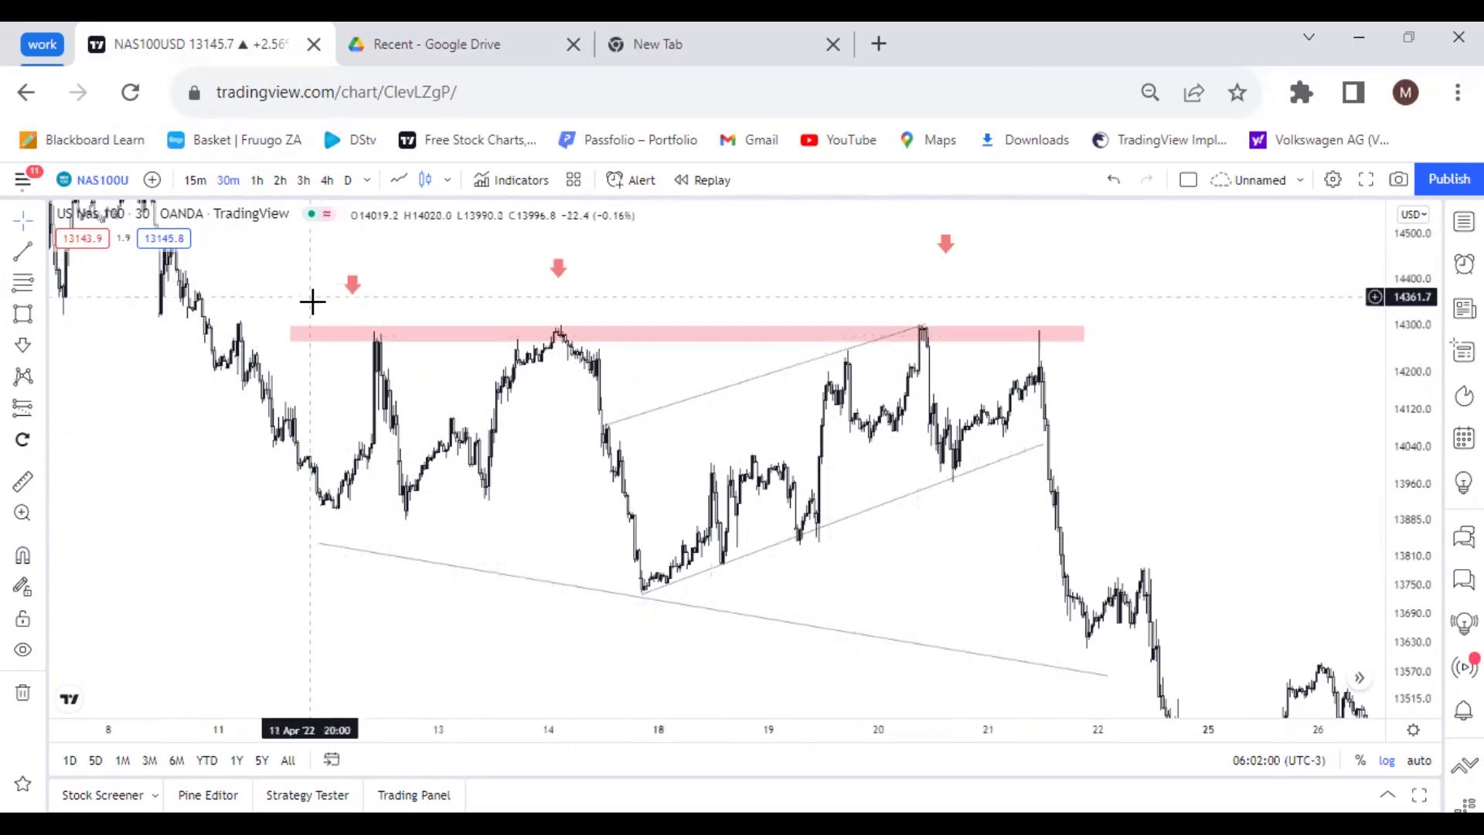
# Examine the 21 April wick into the thin red rectangle and the preceding swing highs and lows around the rising channel.
pyautogui.click(848, 352)
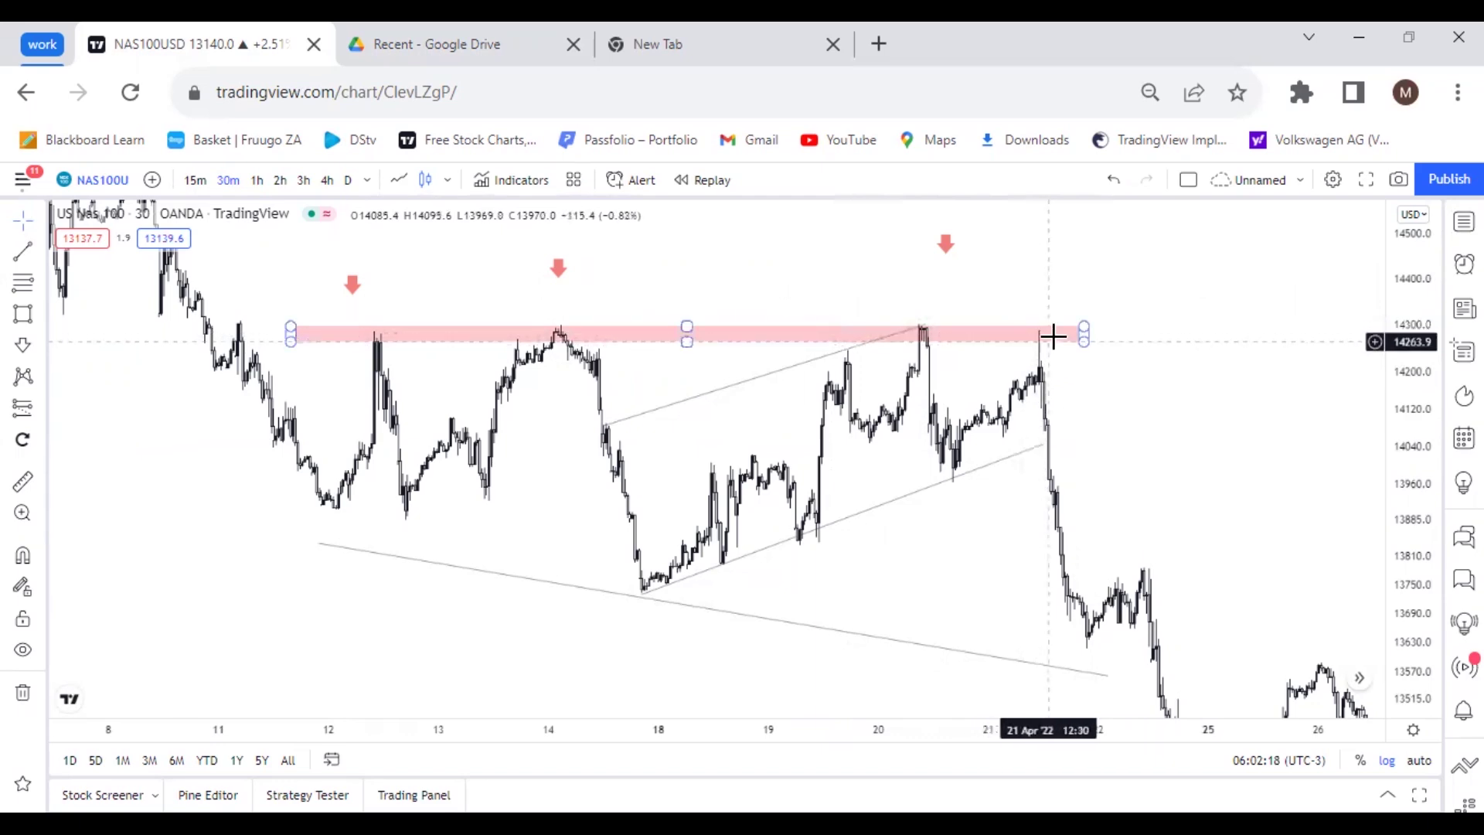
pyautogui.scroll(3, 1090, 394)
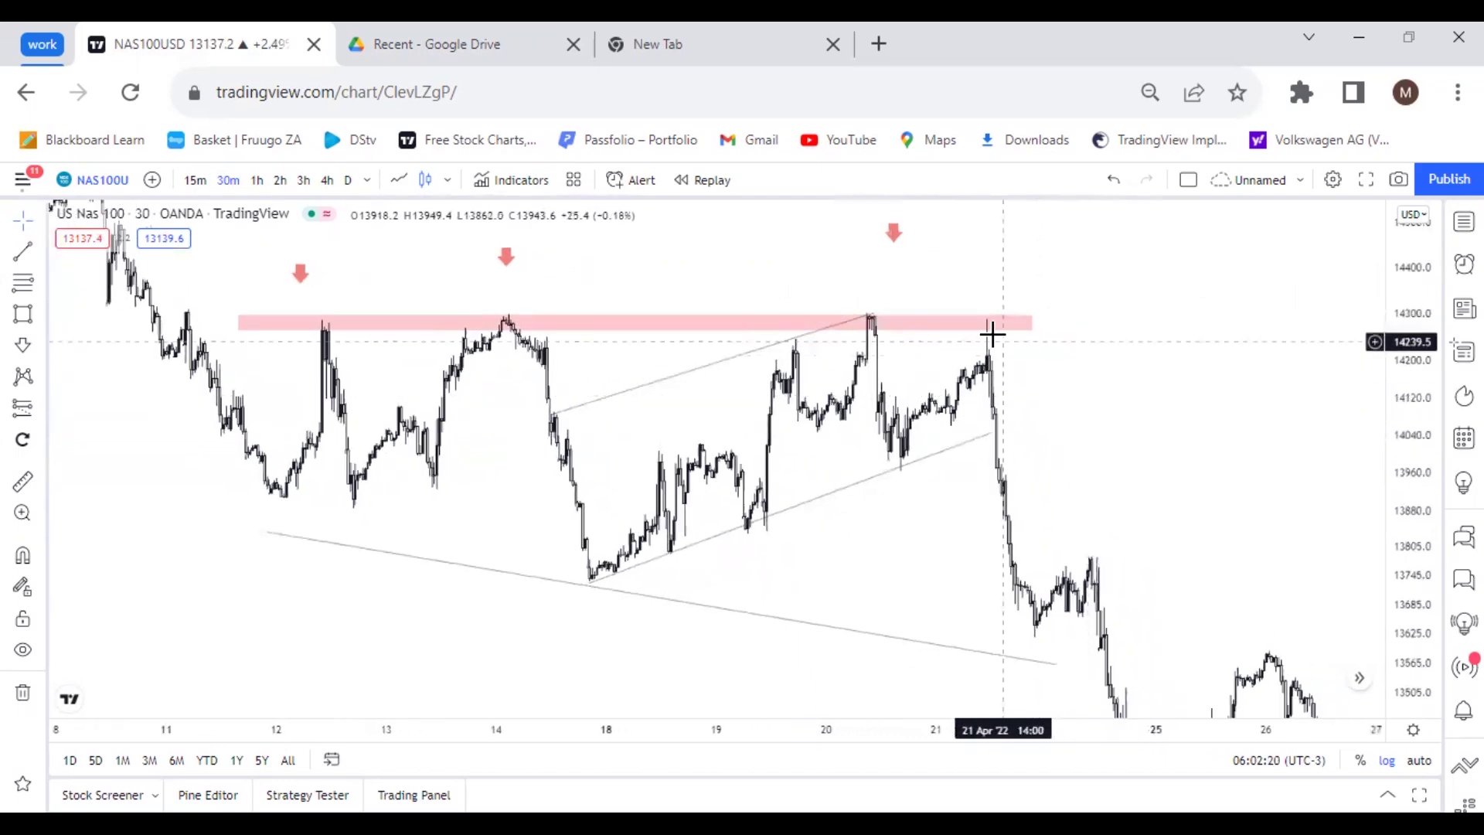
pyautogui.scroll(3, 980, 373)
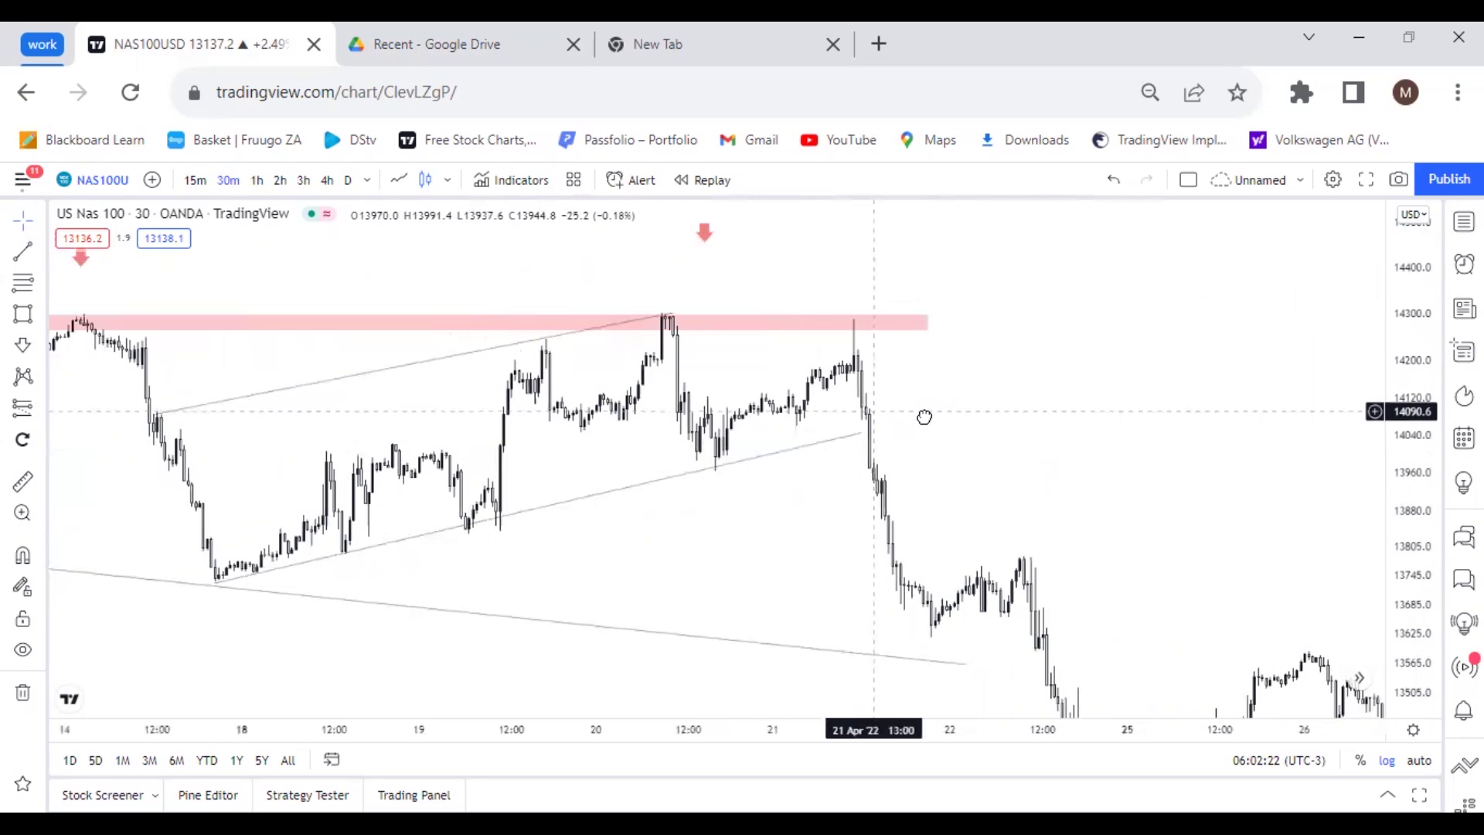
pyautogui.scroll(2, 1066, 435)
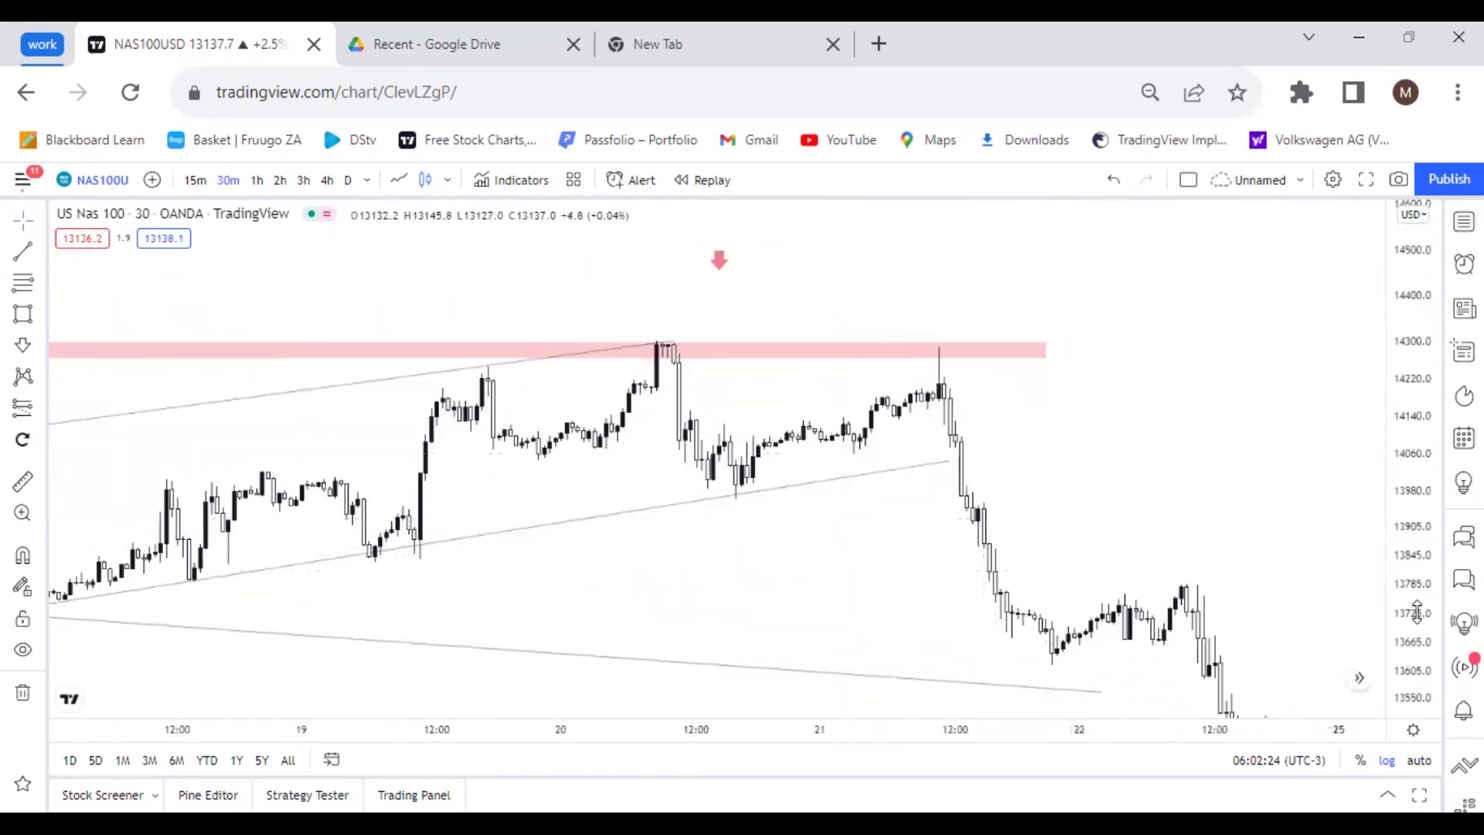
pyautogui.moveTo(1413, 608); pyautogui.dragTo(1382, 411)
pyautogui.hscroll(-3, 1120, 425)
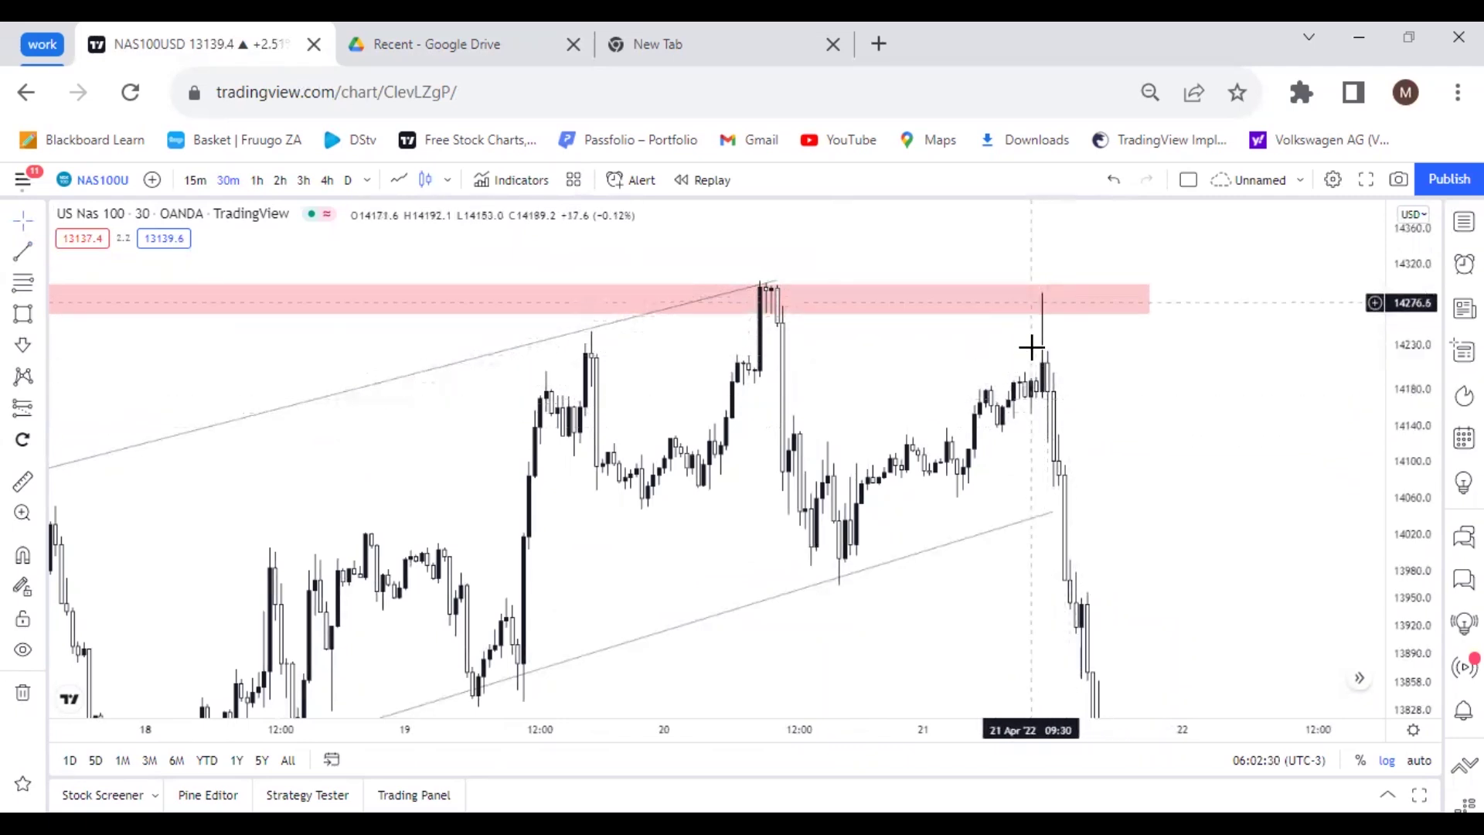
pyautogui.scroll(3, 1005, 379)
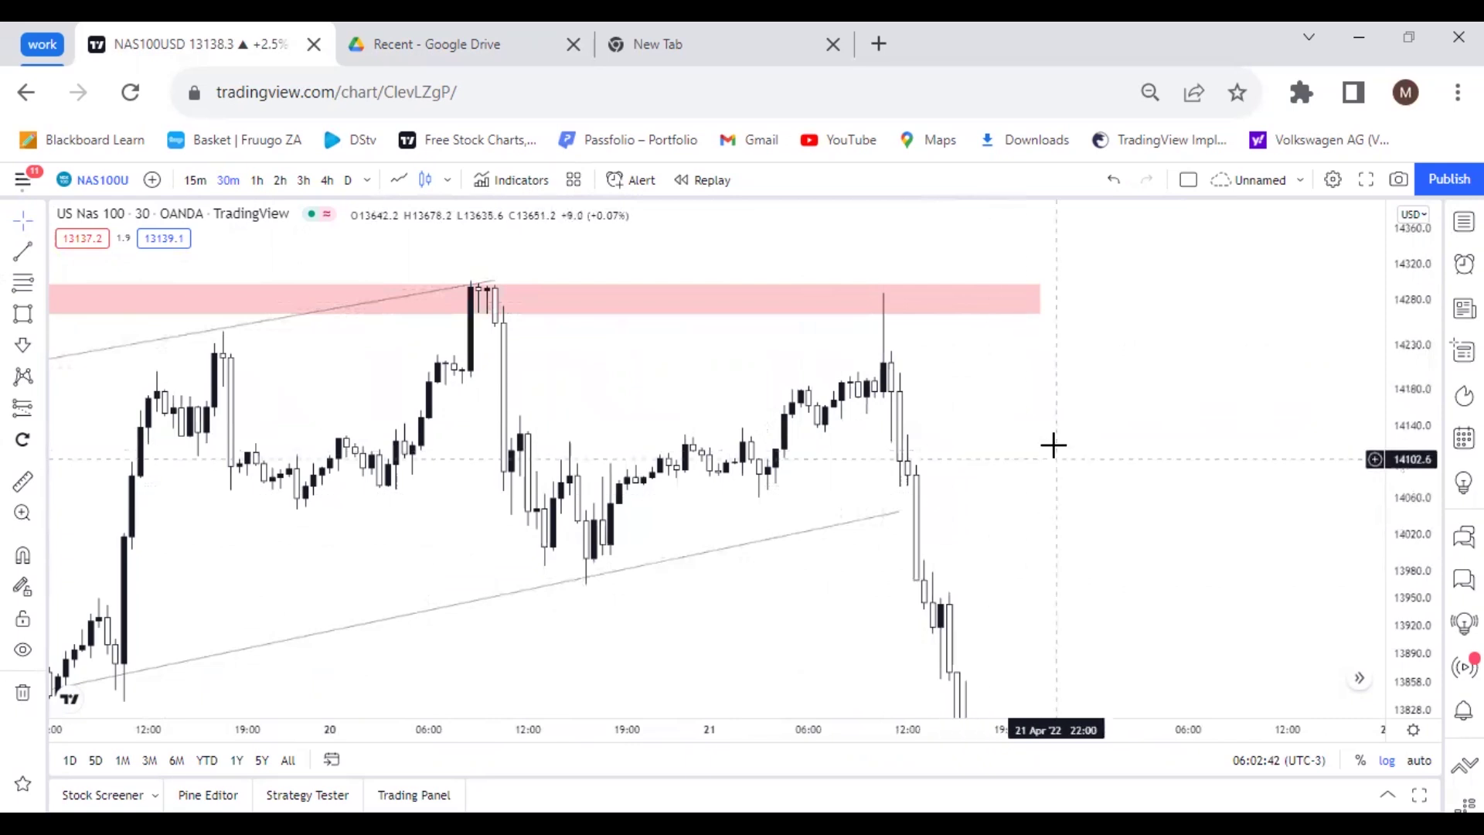
pyautogui.moveTo(921, 348); pyautogui.dragTo(1053, 410)
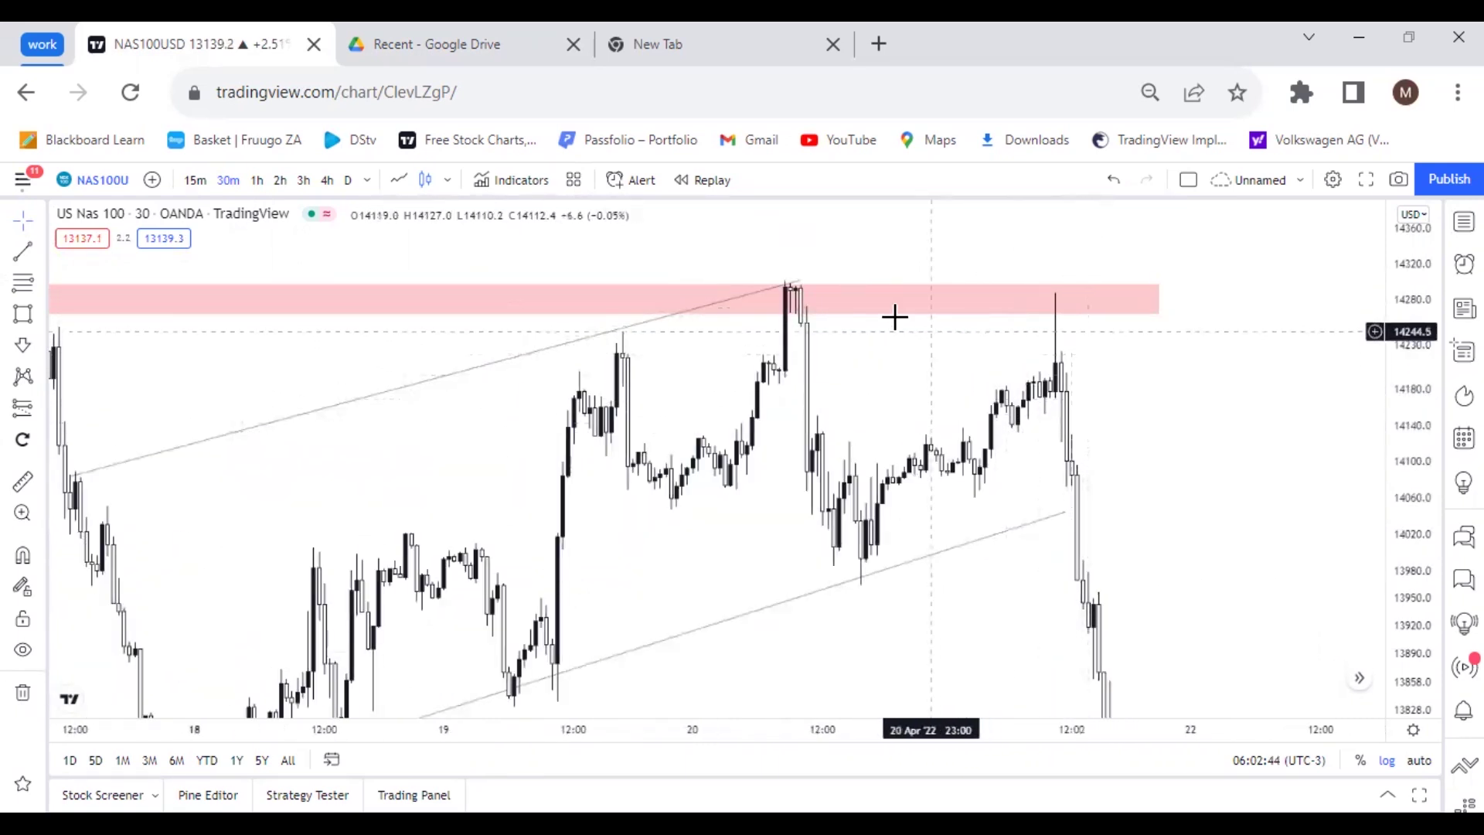
pyautogui.click(822, 283)
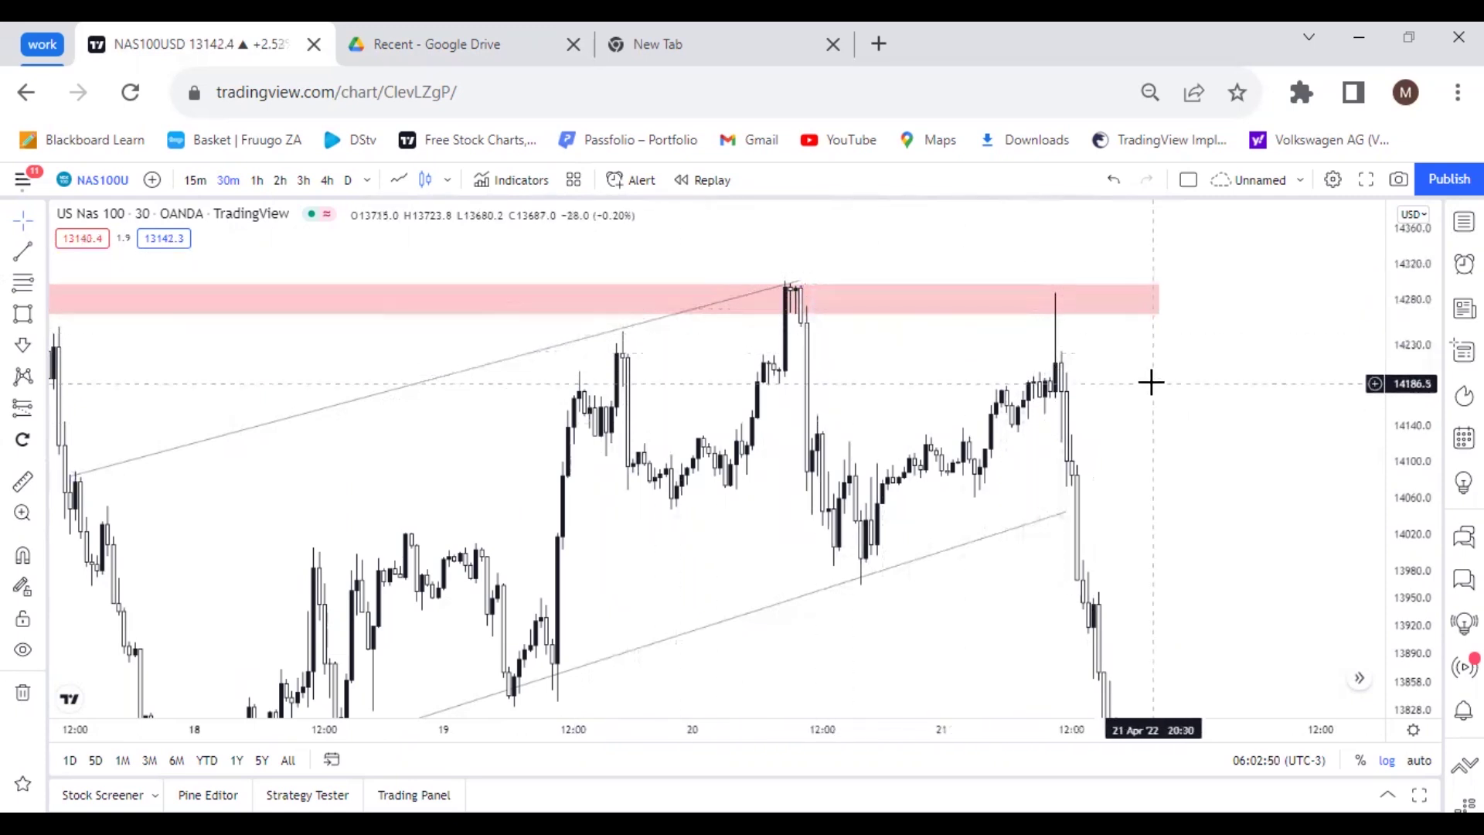
pyautogui.scroll(-3, 1153, 381)
pyautogui.scroll(-2, 1380, 302)
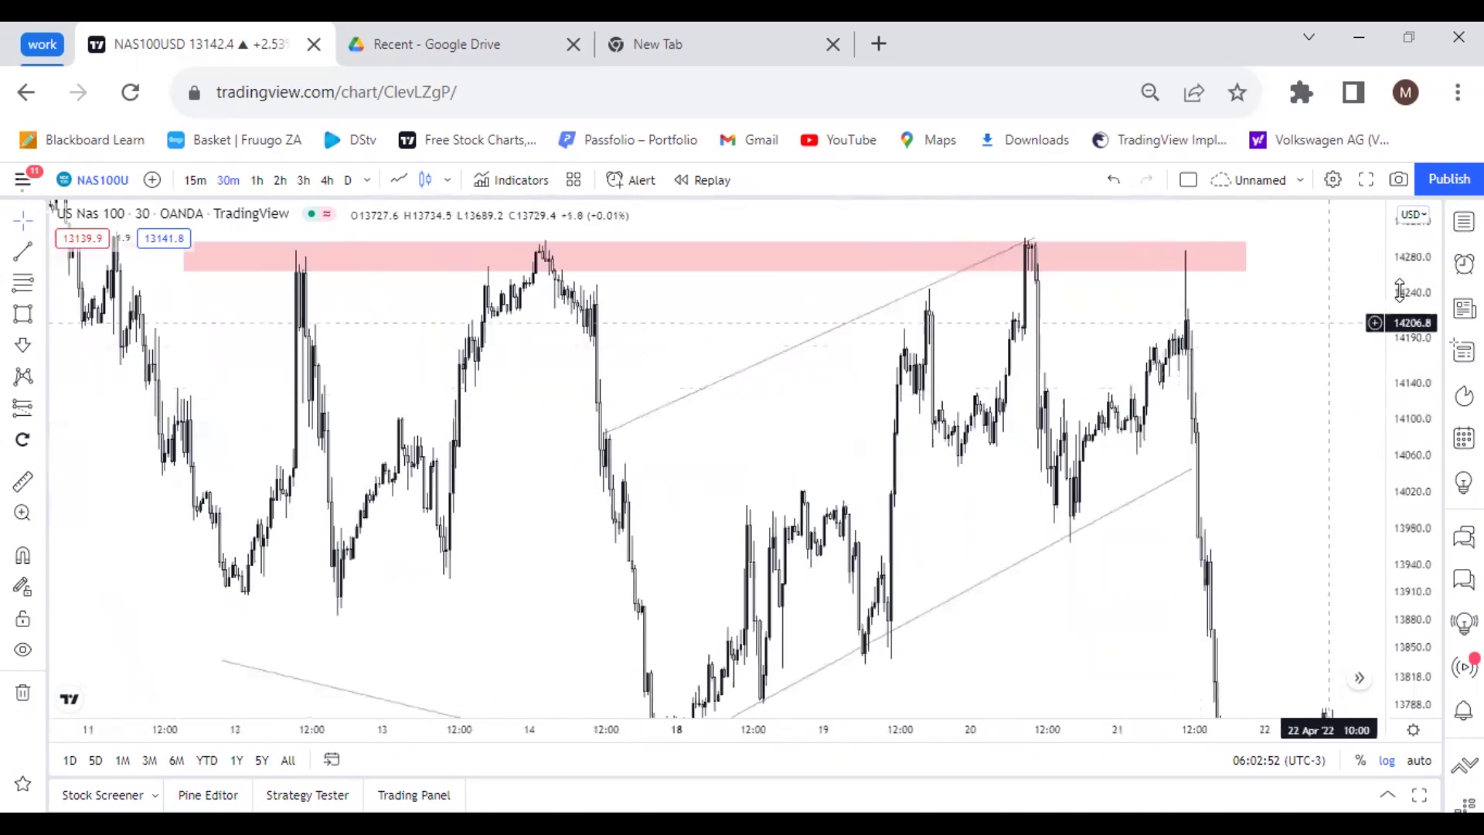
pyautogui.moveTo(1430, 296); pyautogui.dragTo(1427, 464)
pyautogui.moveTo(1276, 402); pyautogui.dragTo(1140, 440)
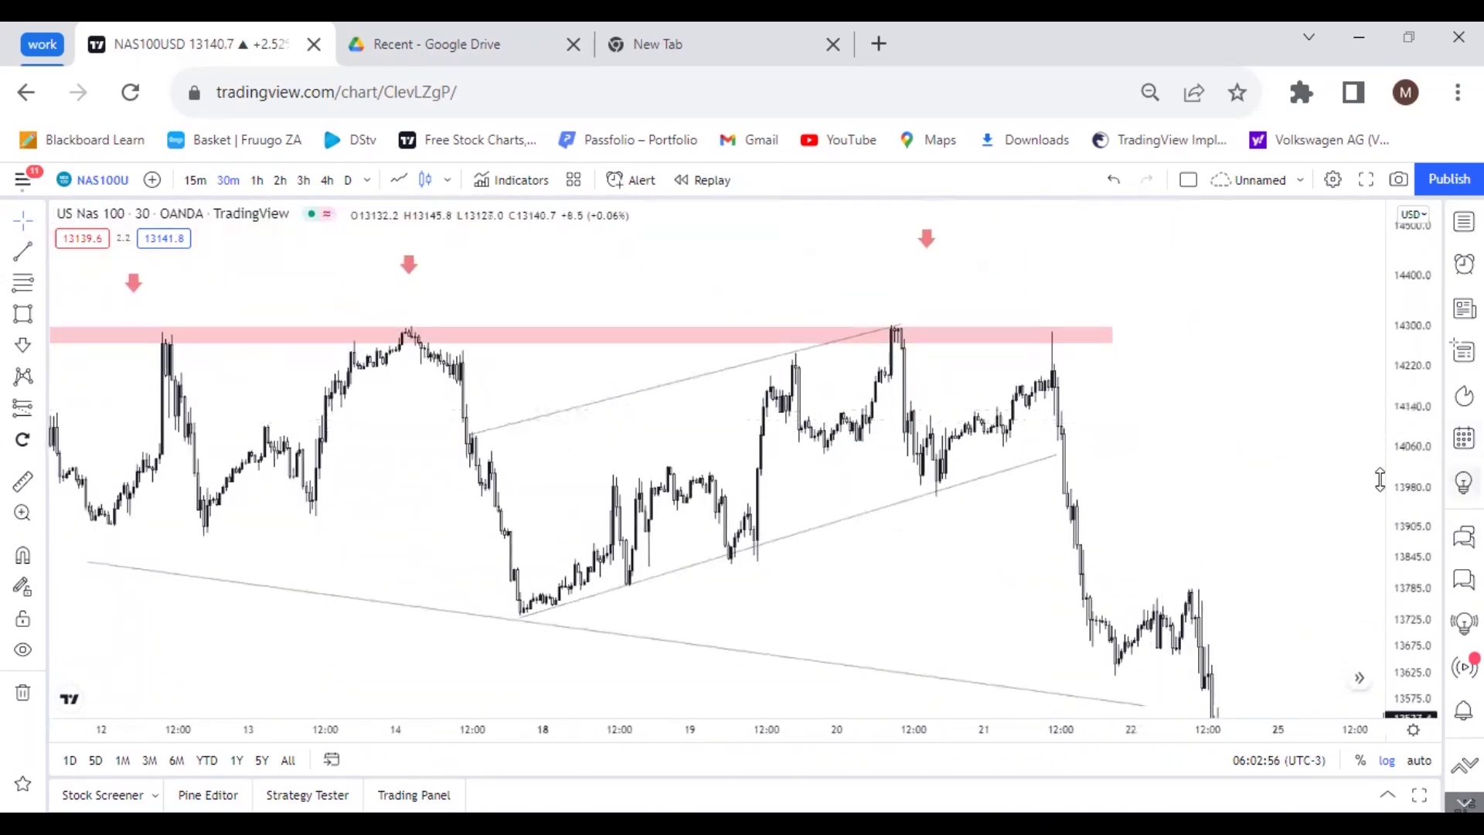
pyautogui.moveTo(1415, 501); pyautogui.dragTo(1414, 475)
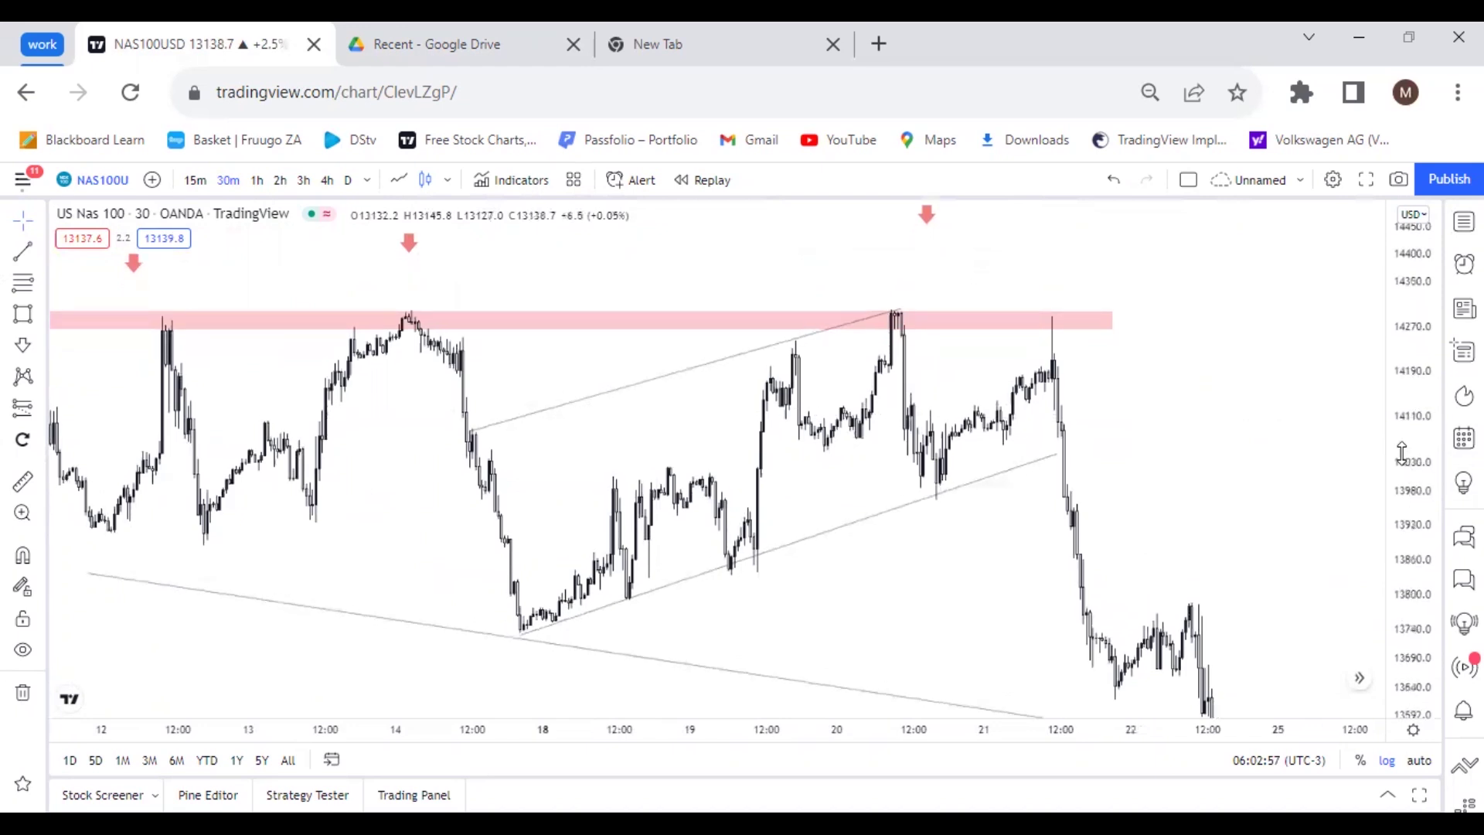
# Outline the 19–21 April swings with a Head and Shoulders pattern, its head at 14318.7 and right shoulder at 14230.2, and delete the pattern.
pyautogui.click(40, 379)
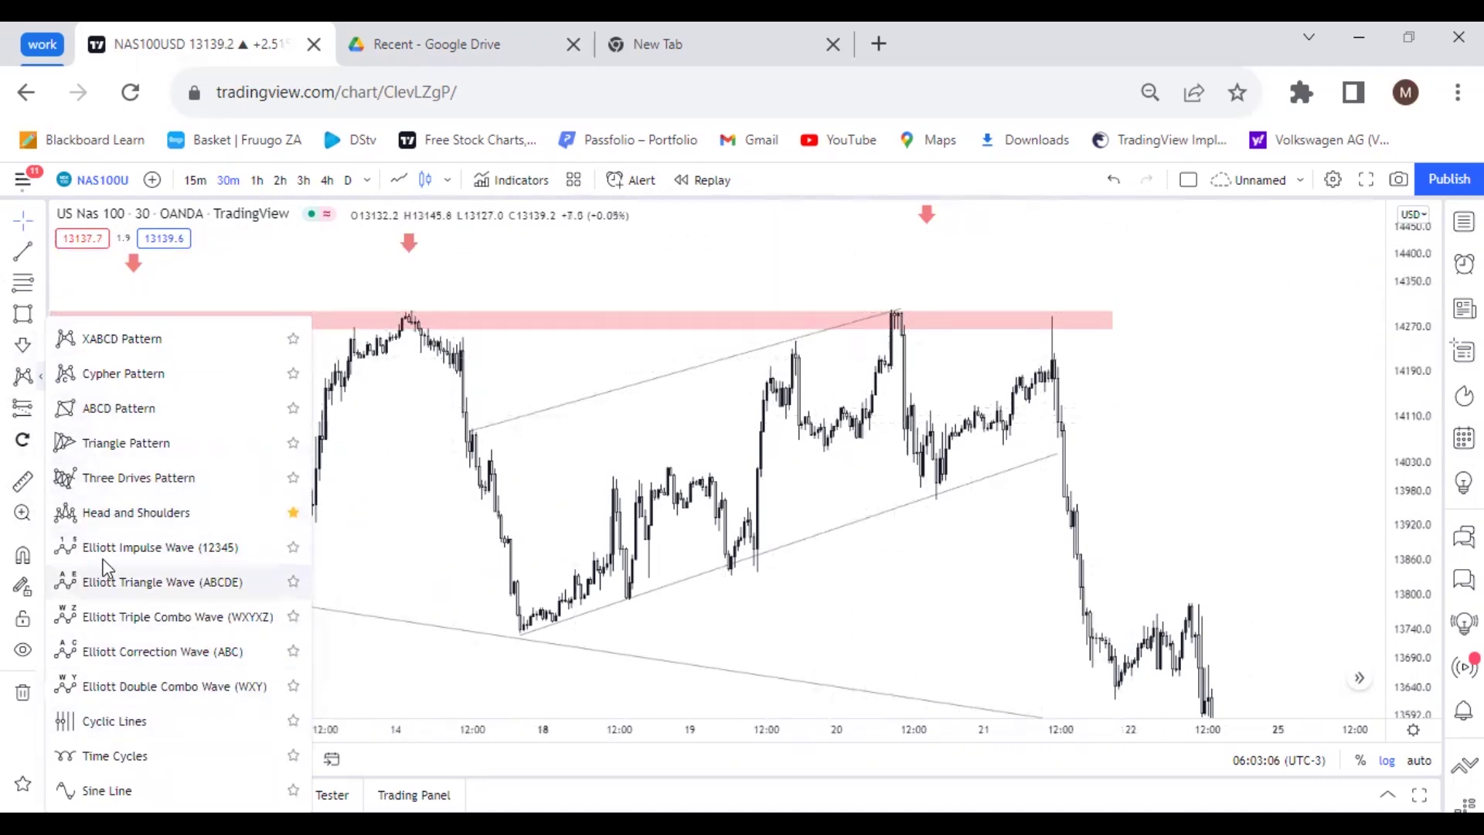
pyautogui.click(132, 512)
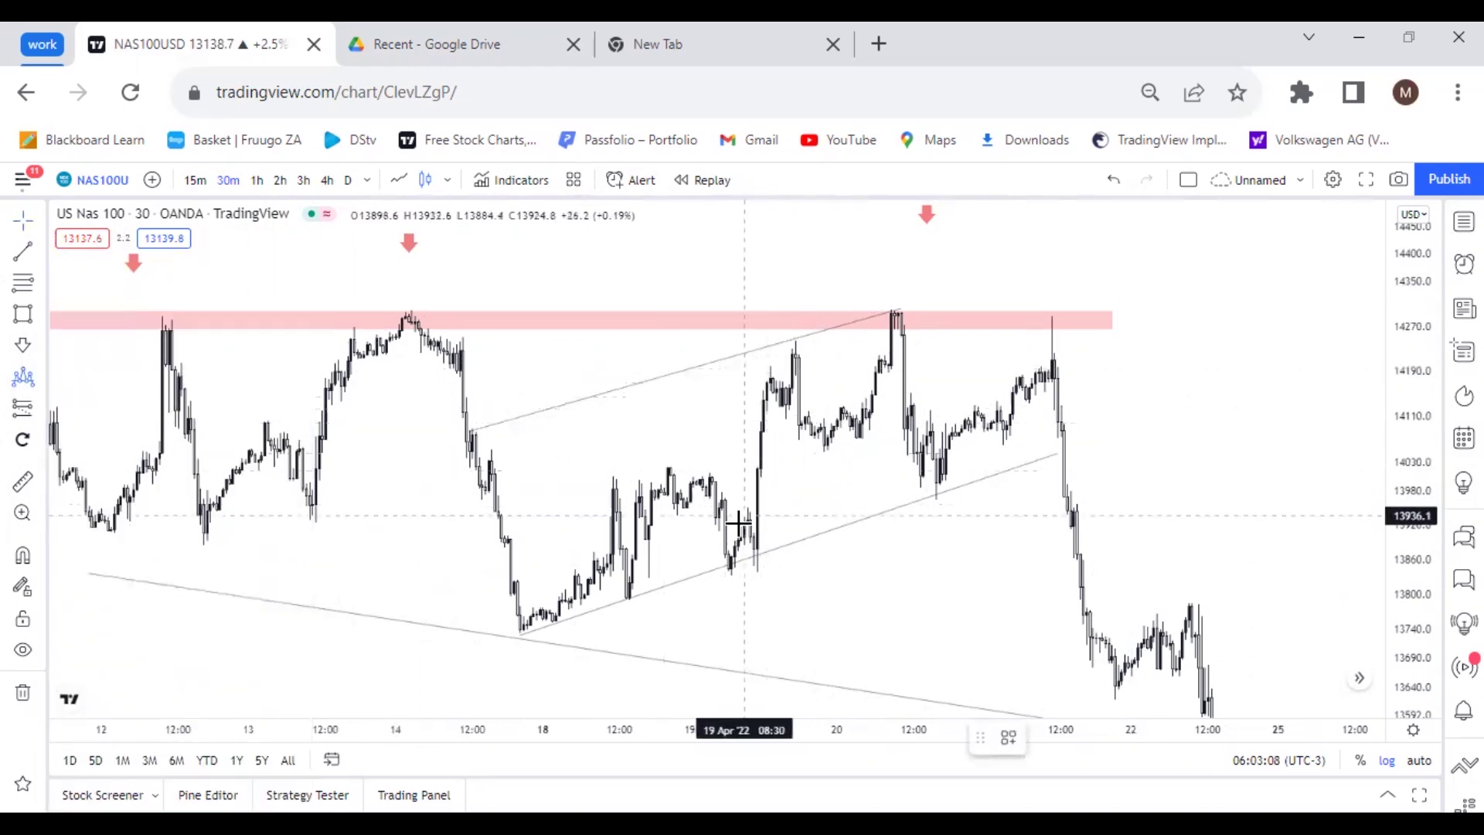
pyautogui.click(828, 444)
pyautogui.click(892, 299)
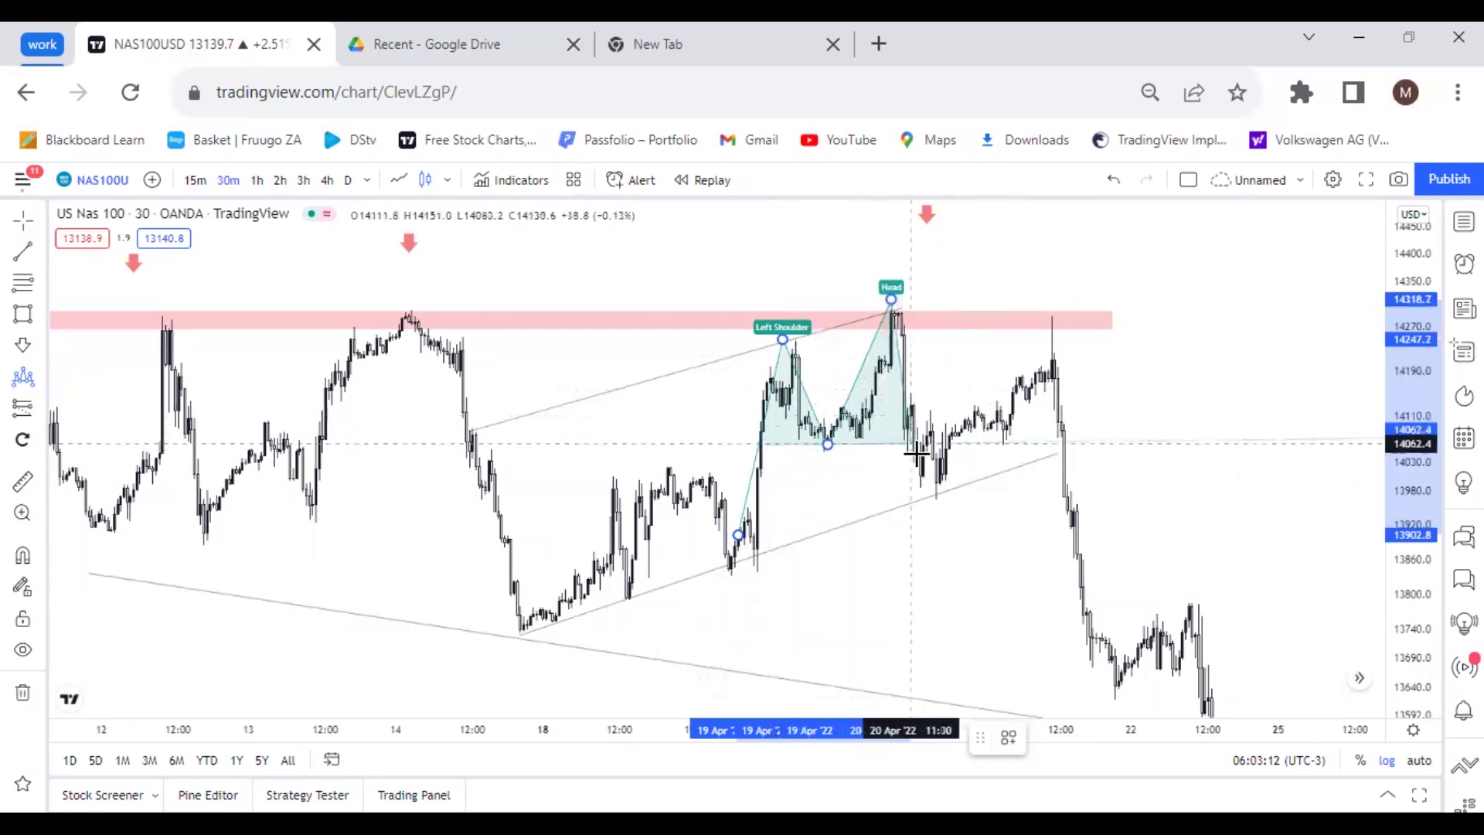
pyautogui.click(939, 481)
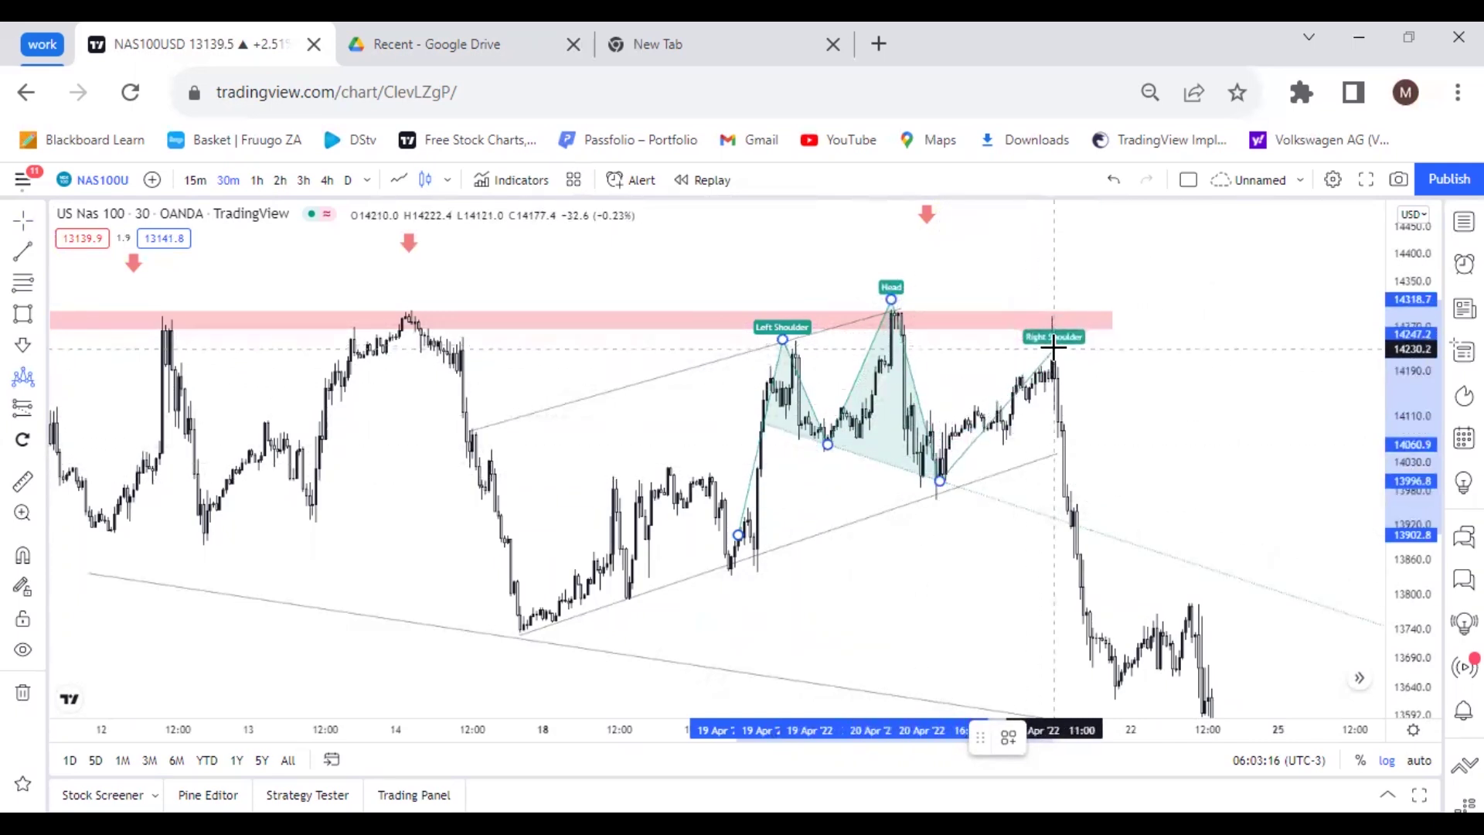
pyautogui.click(1142, 642)
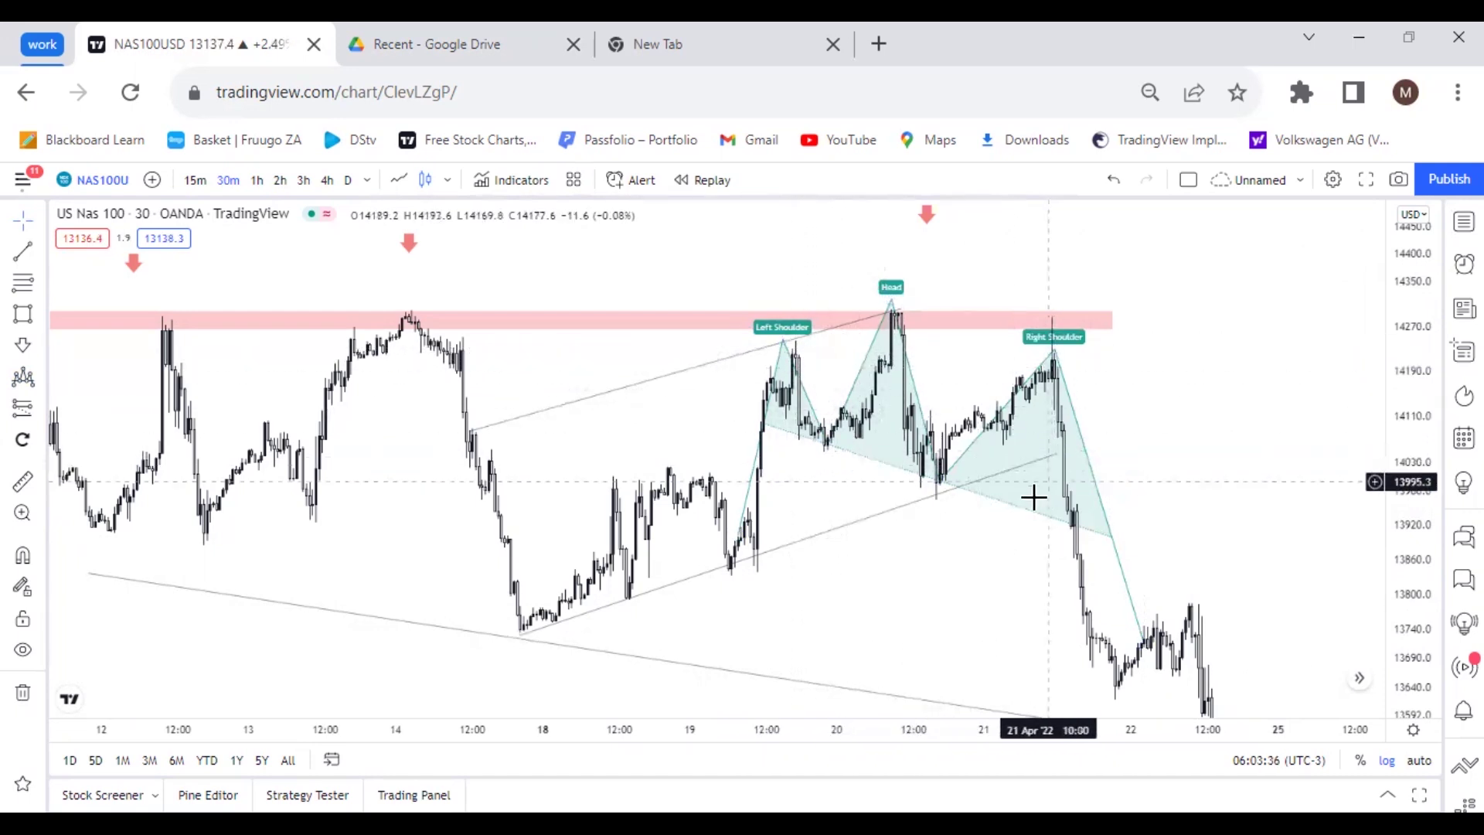
pyautogui.click(1040, 524)
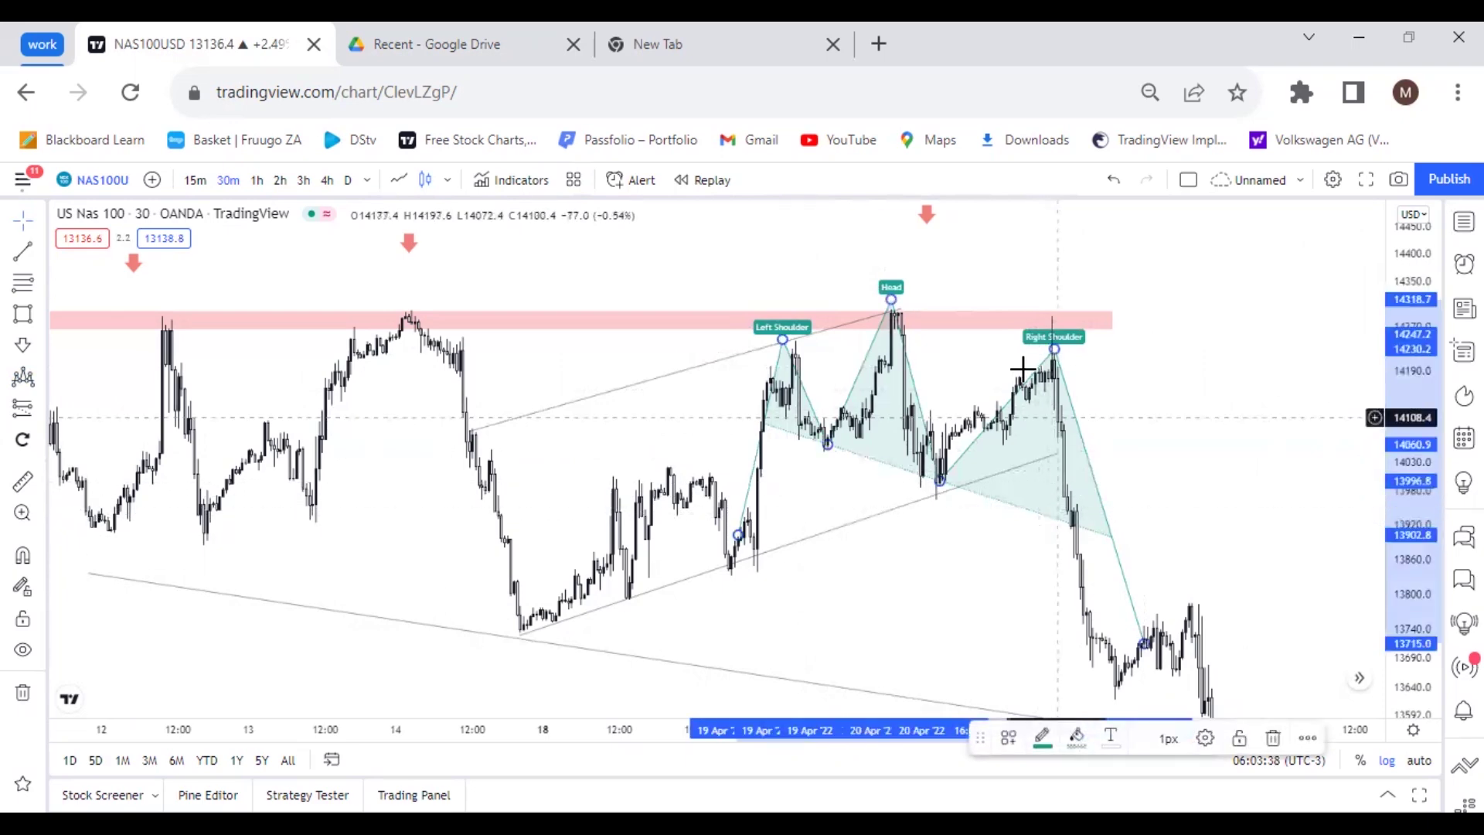
pyautogui.click(1274, 740)
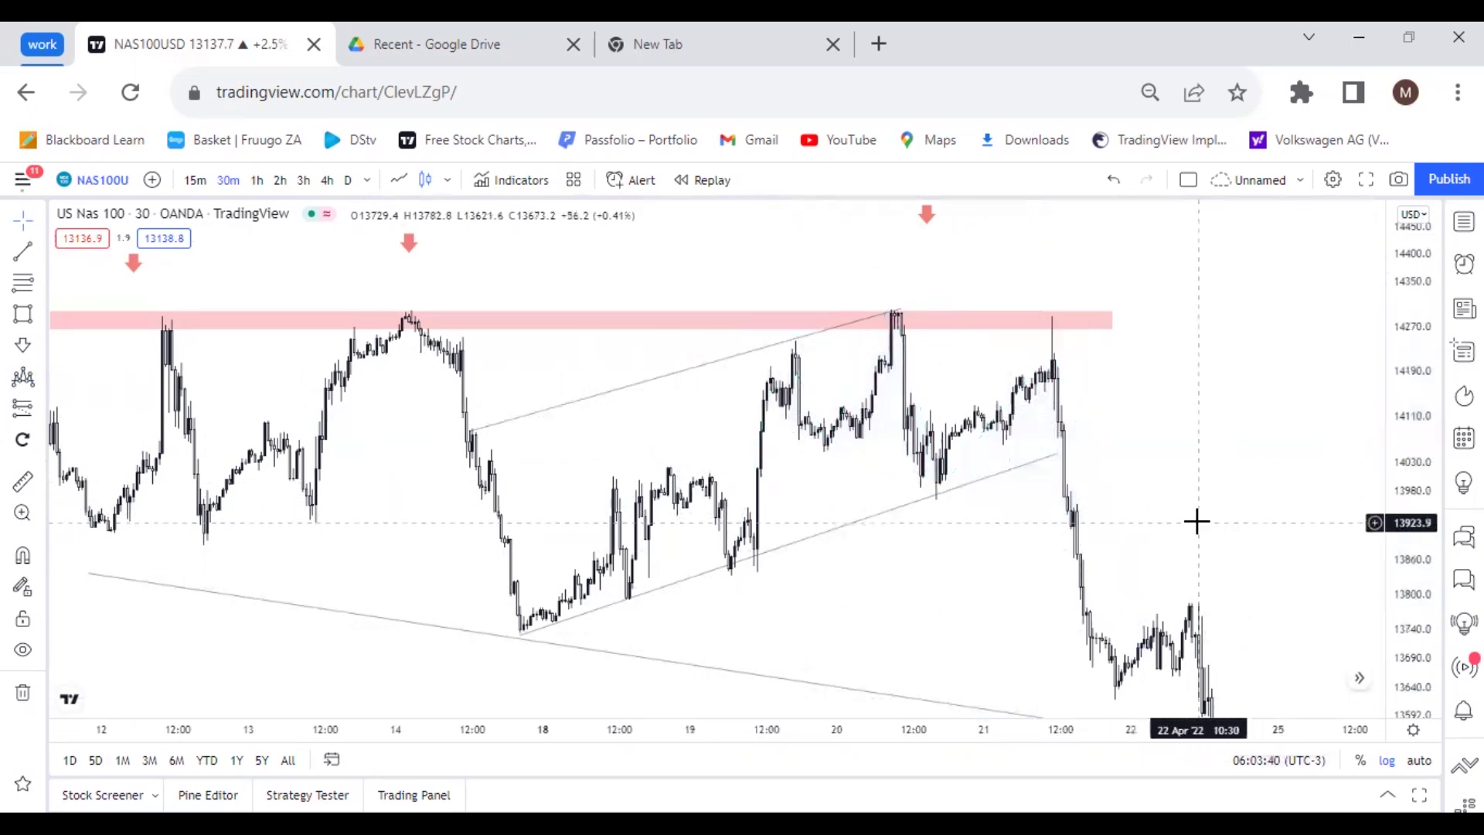
# Draw an arrow along the sell-off that follows the 21 April high, from 14216.0 down to 13657.7.
pyautogui.moveTo(1196, 520); pyautogui.dragTo(1004, 371)
pyautogui.scroll(-3, 1417, 325)
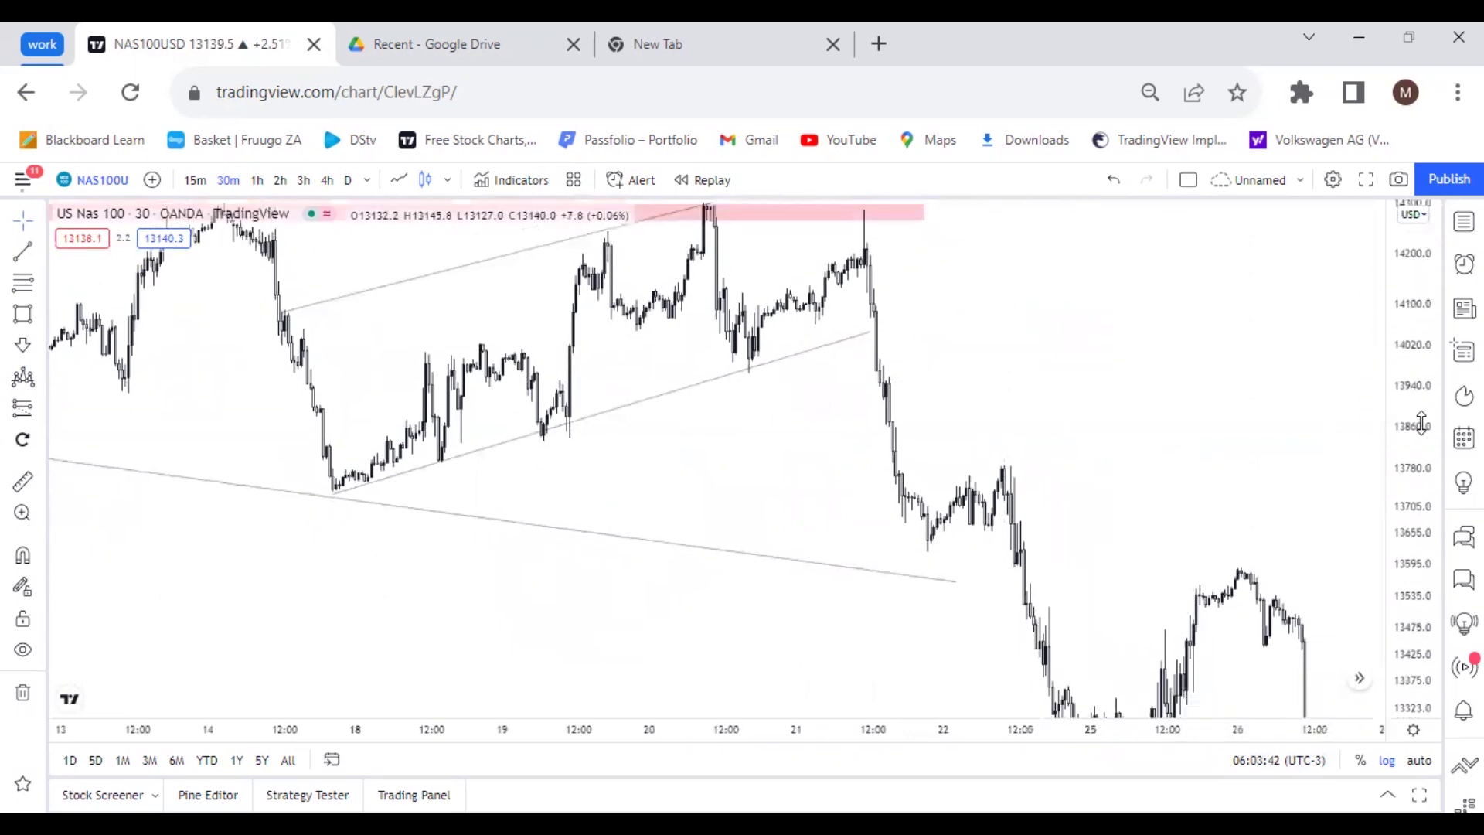
pyautogui.scroll(2, 1113, 464)
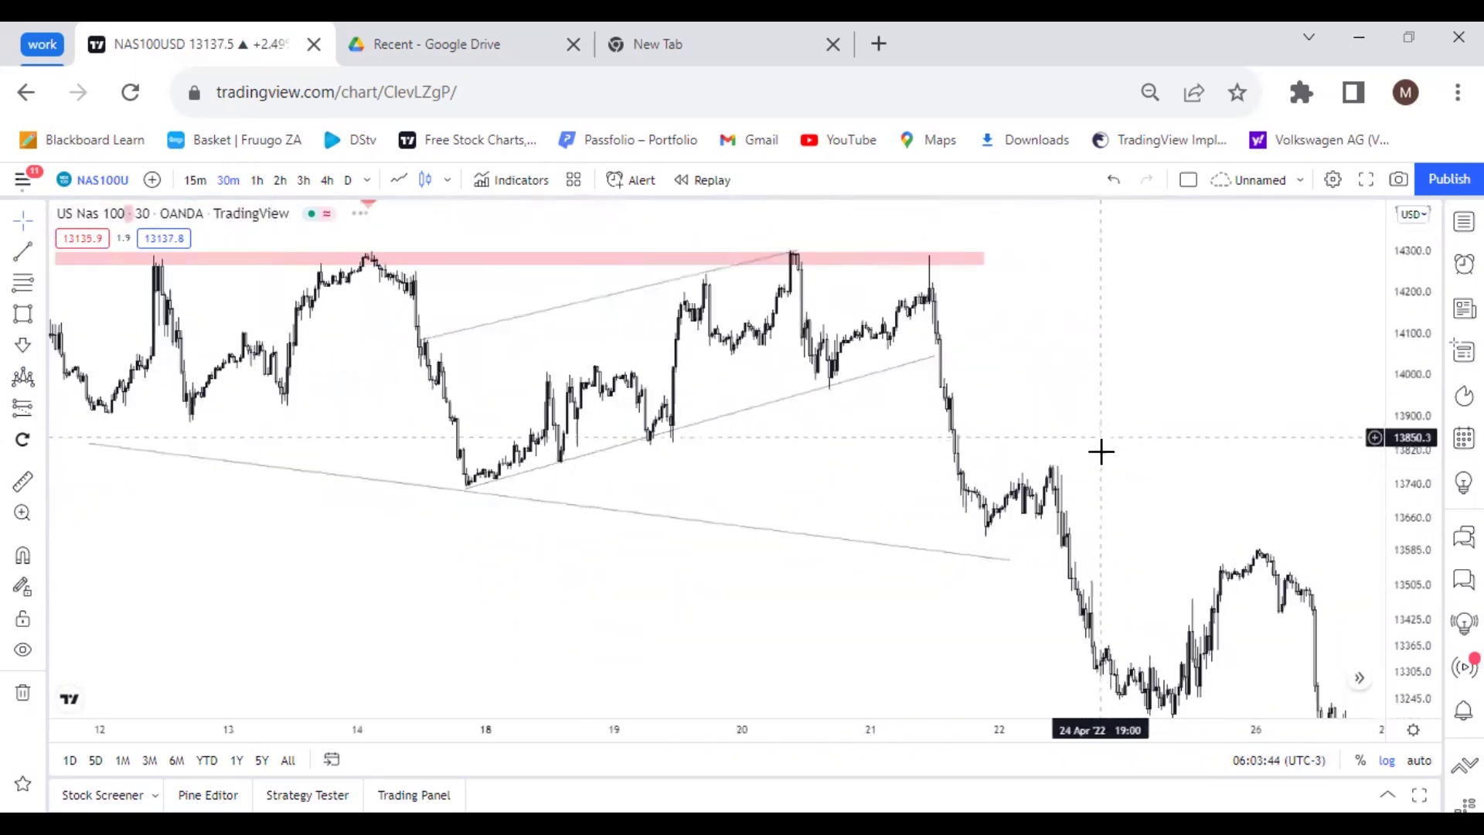
pyautogui.moveTo(1104, 384); pyautogui.dragTo(911, 265)
pyautogui.moveTo(972, 355)
pyautogui.mouseDown()
pyautogui.moveTo(1160, 503)
pyautogui.moveTo(1236, 417)
pyautogui.moveTo(1180, 431)
pyautogui.moveTo(995, 343)
pyautogui.mouseUp()
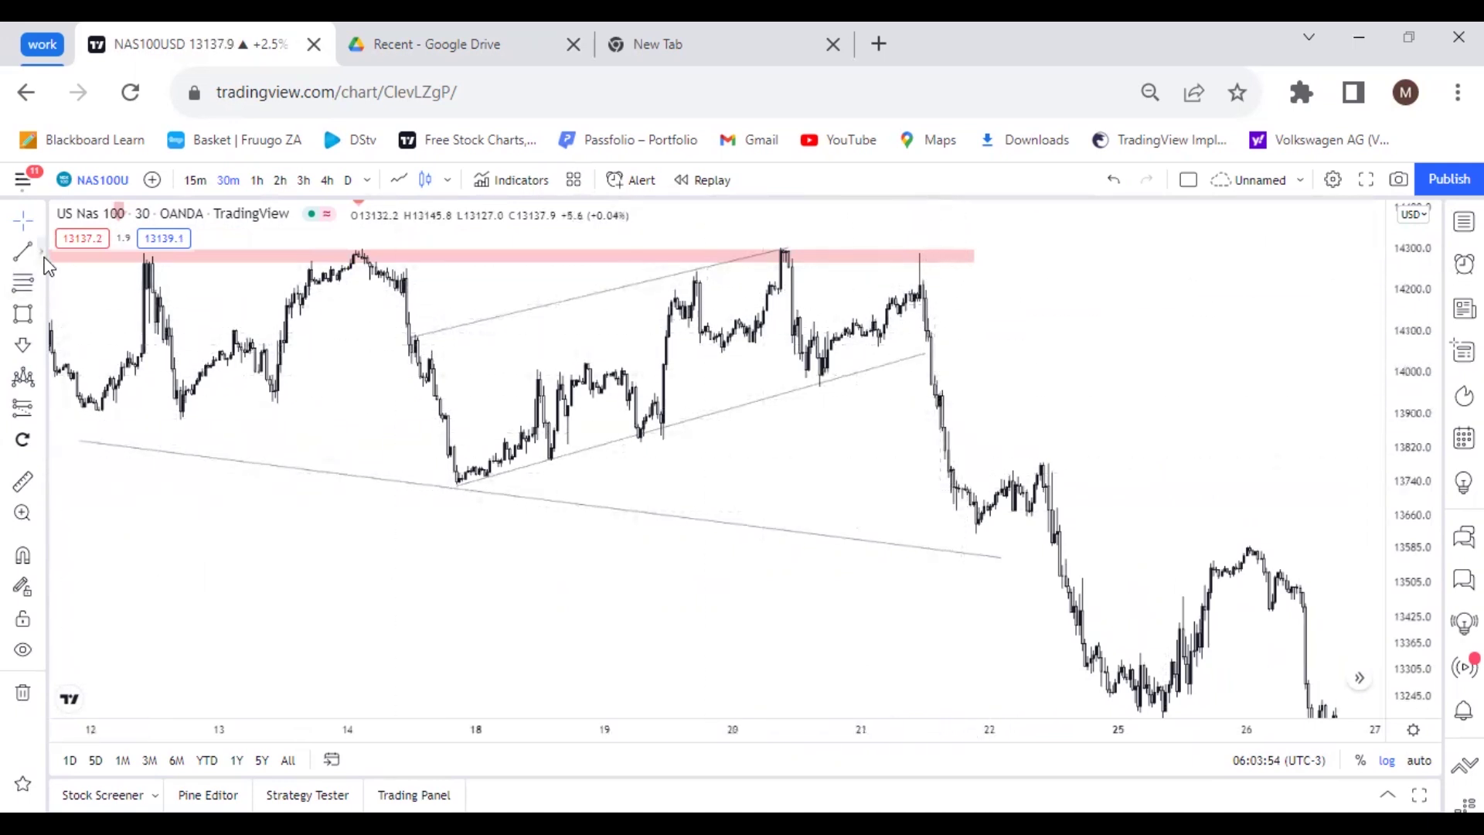
pyautogui.click(42, 255)
pyautogui.click(91, 290)
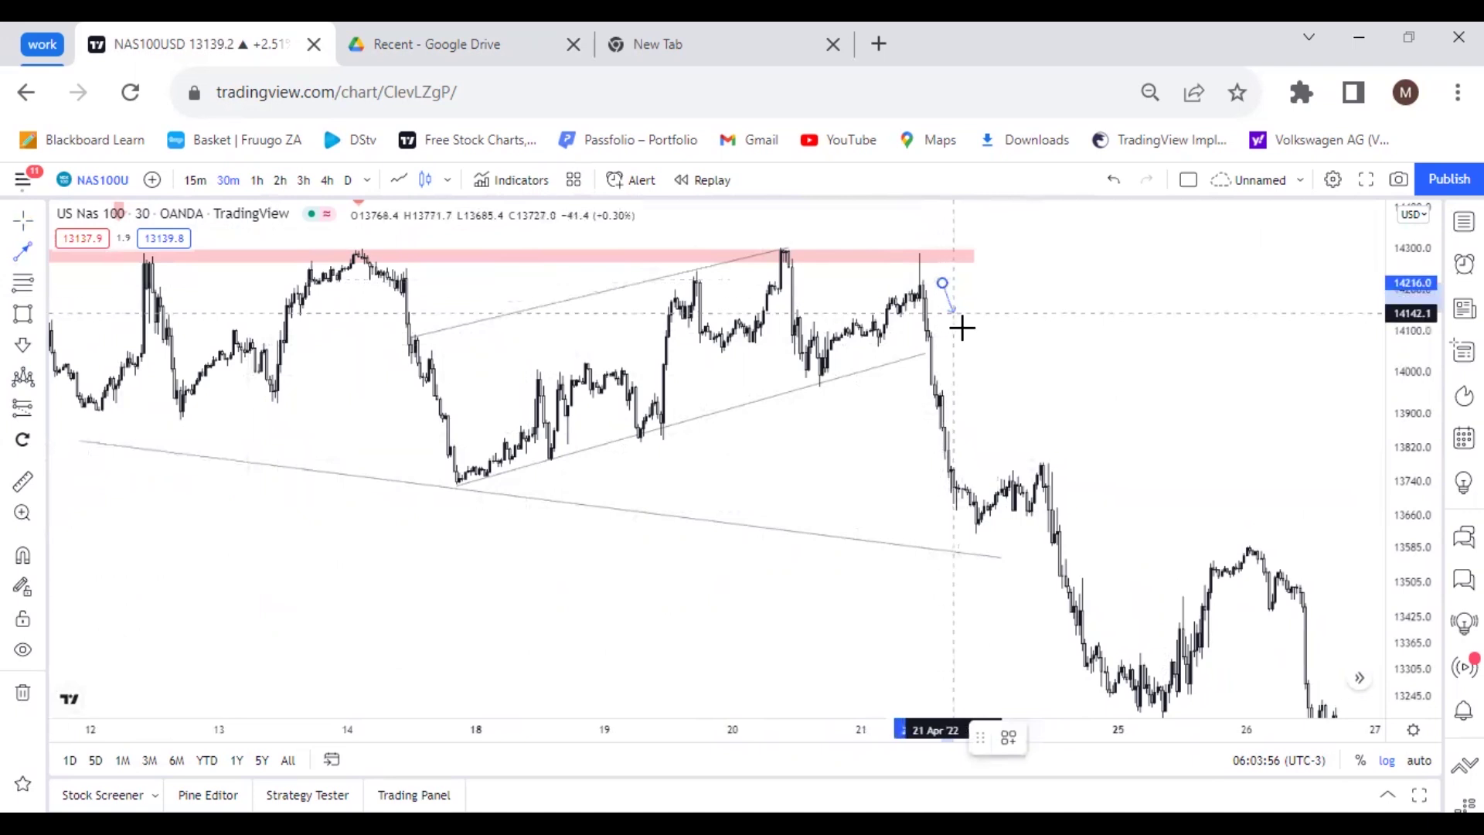
pyautogui.click(984, 516)
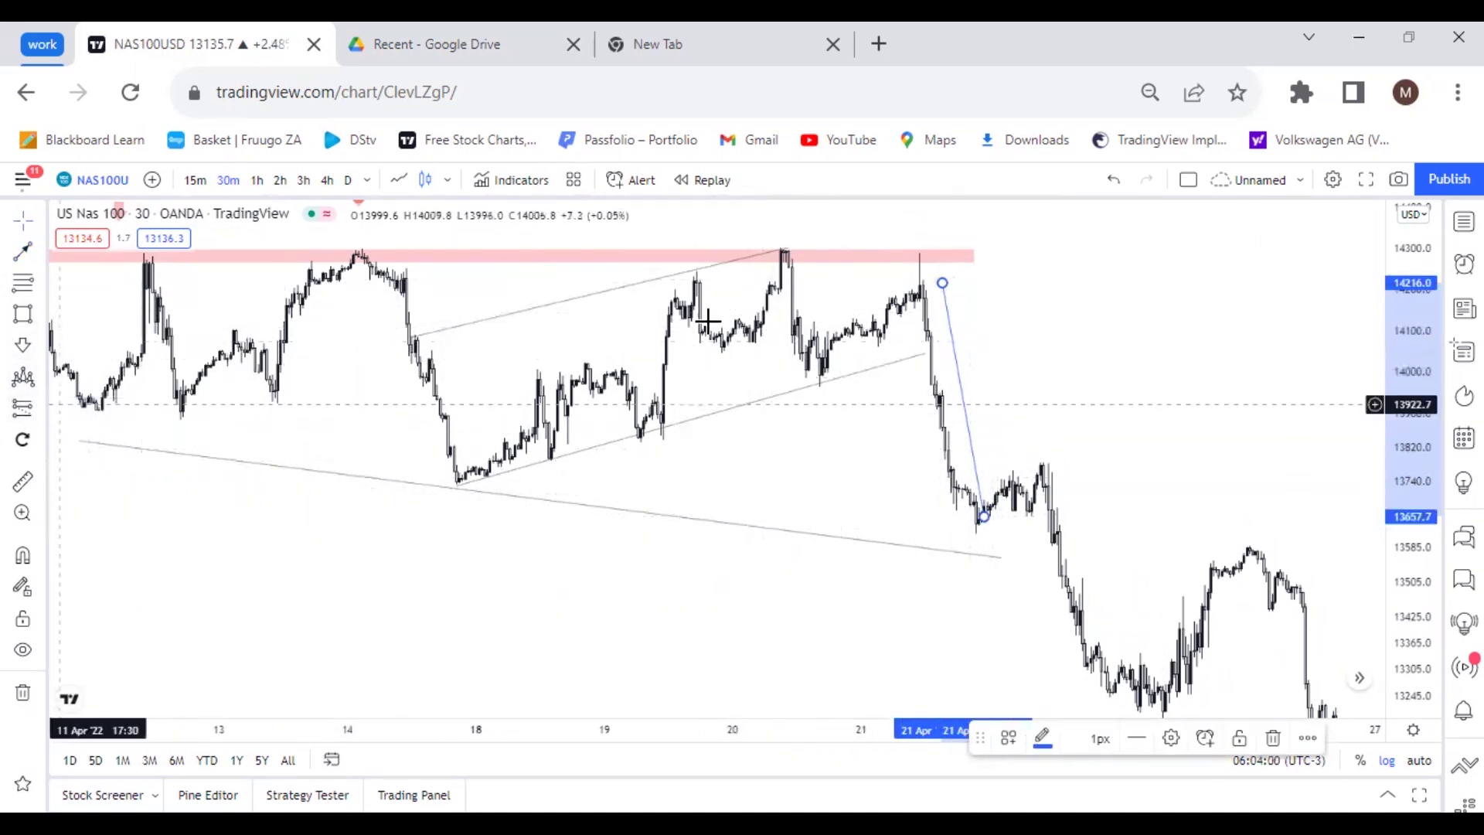
# Place a short position at 14184.3 on 21 April with its target at 13659.8, and delete both the position and the arrow.
pyautogui.click(937, 303)
pyautogui.moveTo(966, 296); pyautogui.dragTo(952, 290)
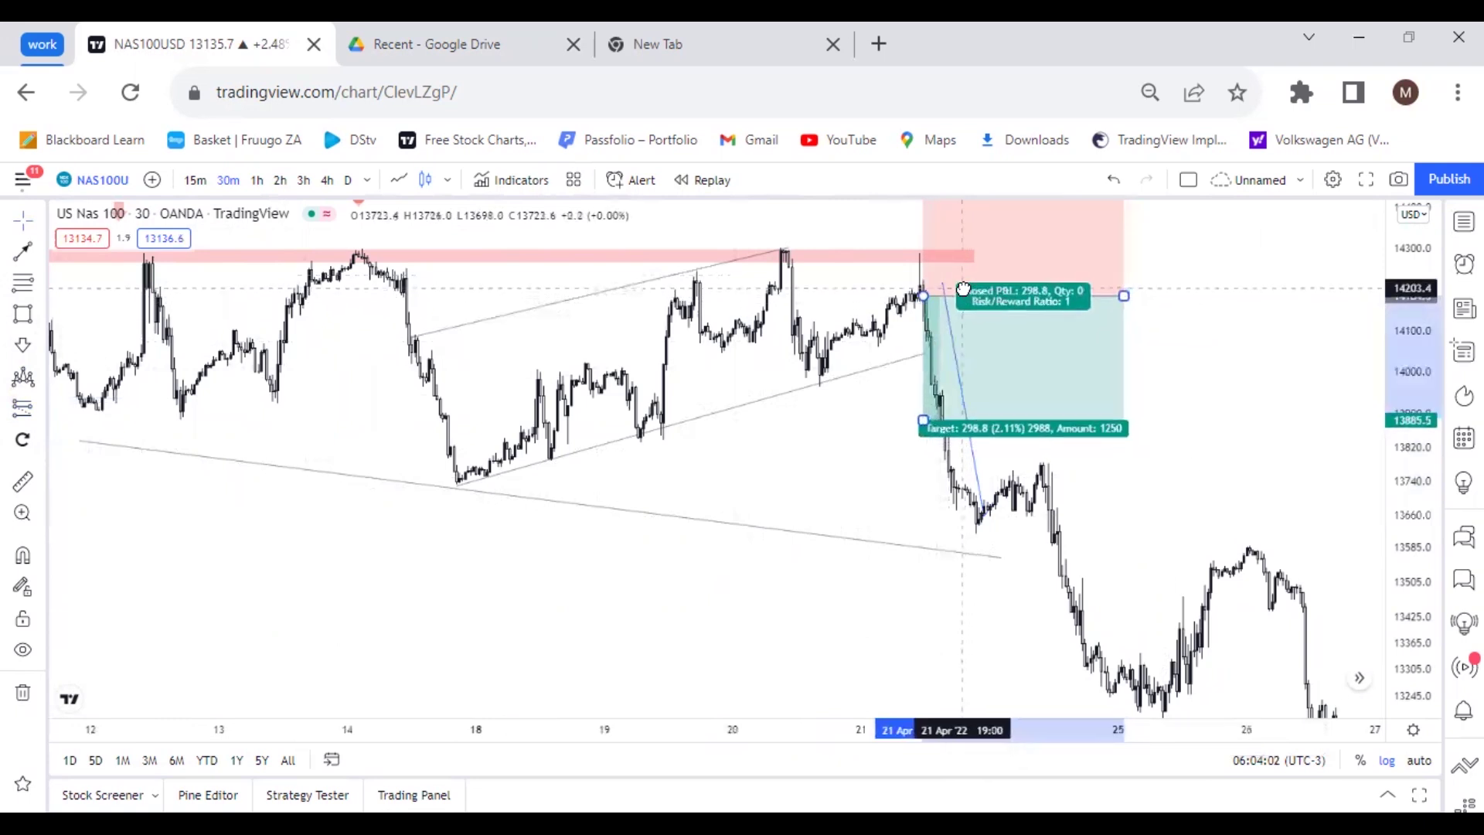
pyautogui.moveTo(924, 425); pyautogui.dragTo(927, 524)
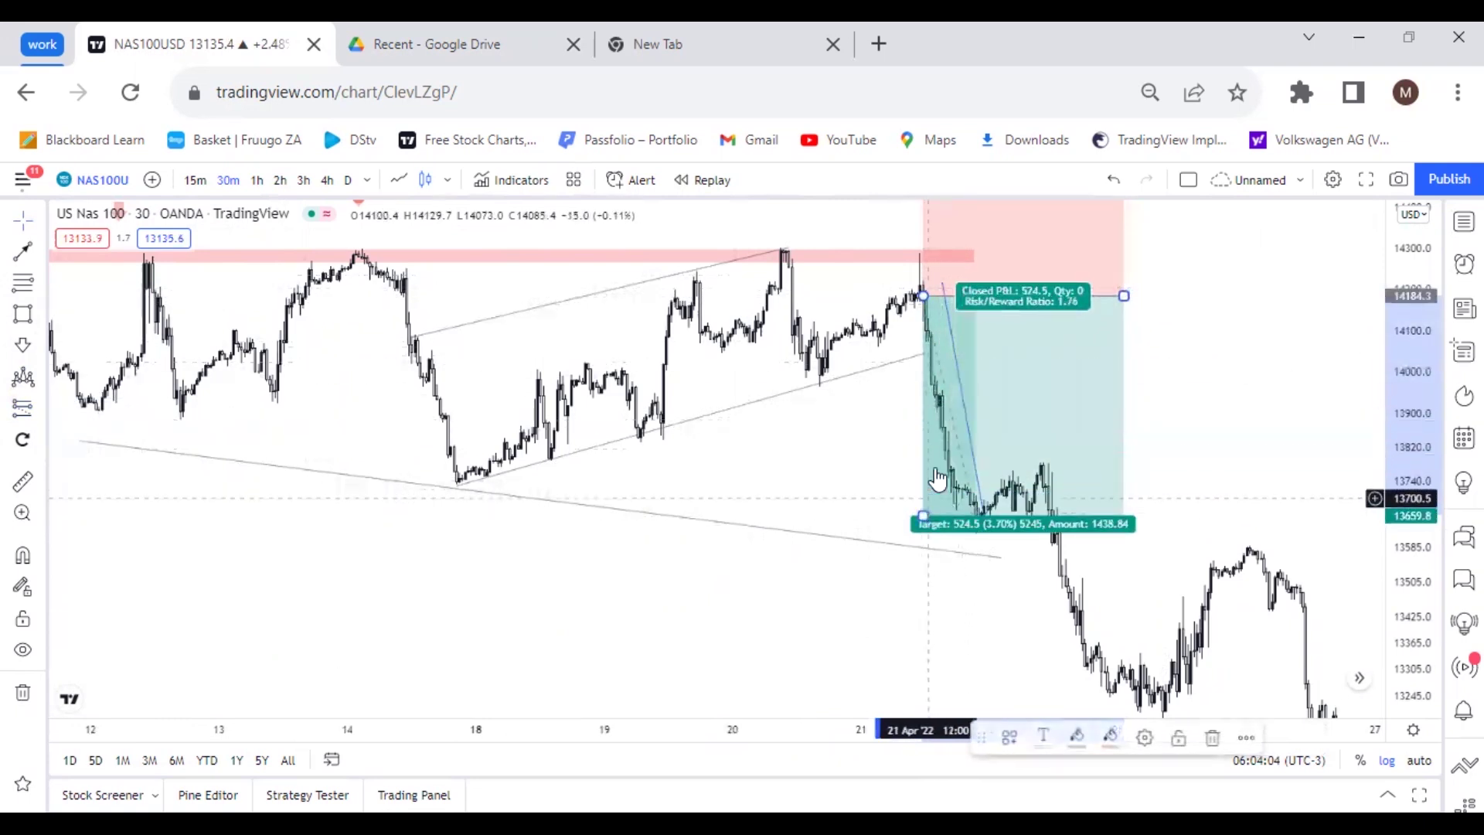
pyautogui.click(1213, 736)
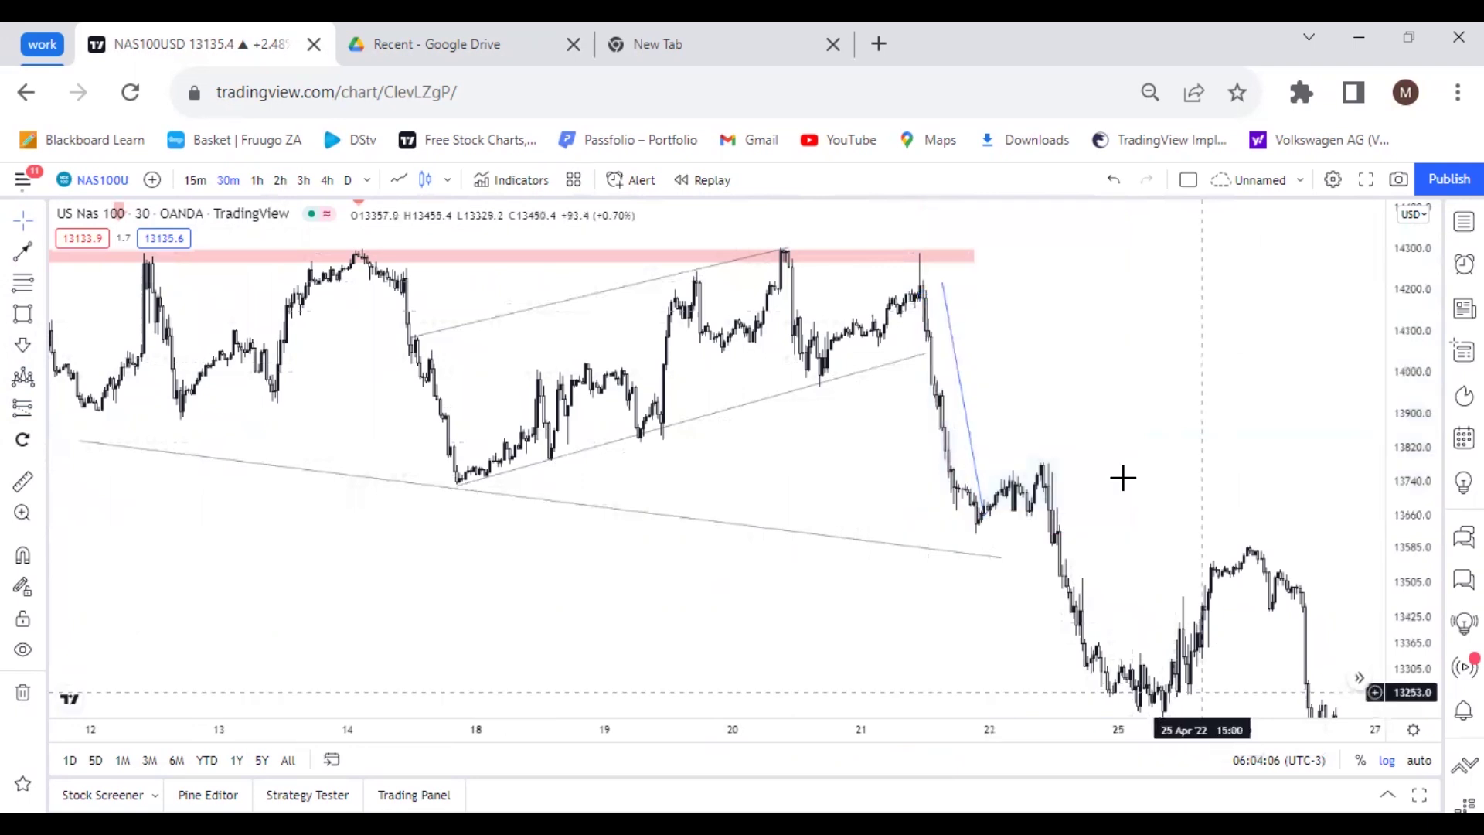
pyautogui.click(985, 518)
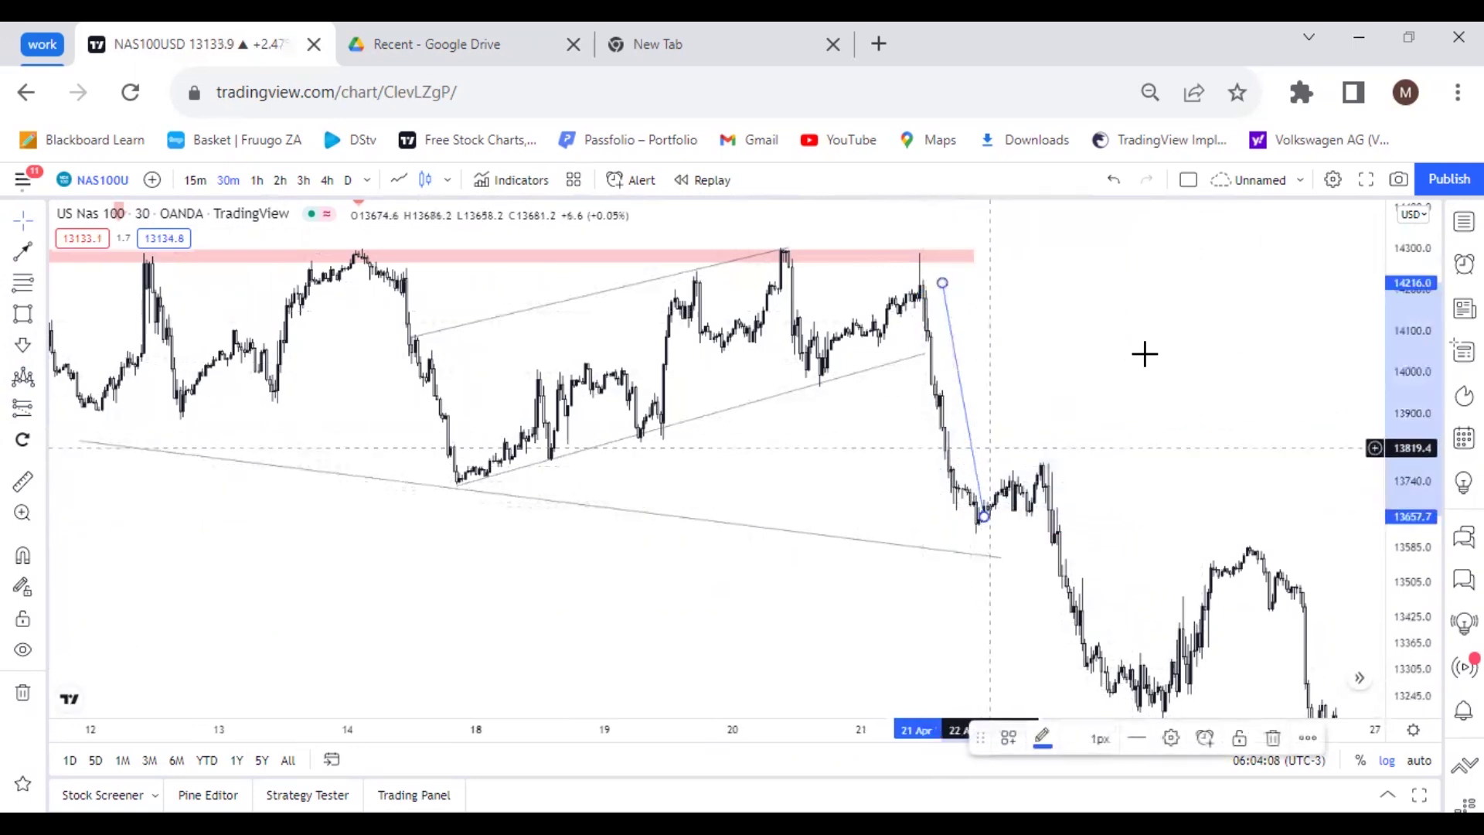
pyautogui.click(1273, 740)
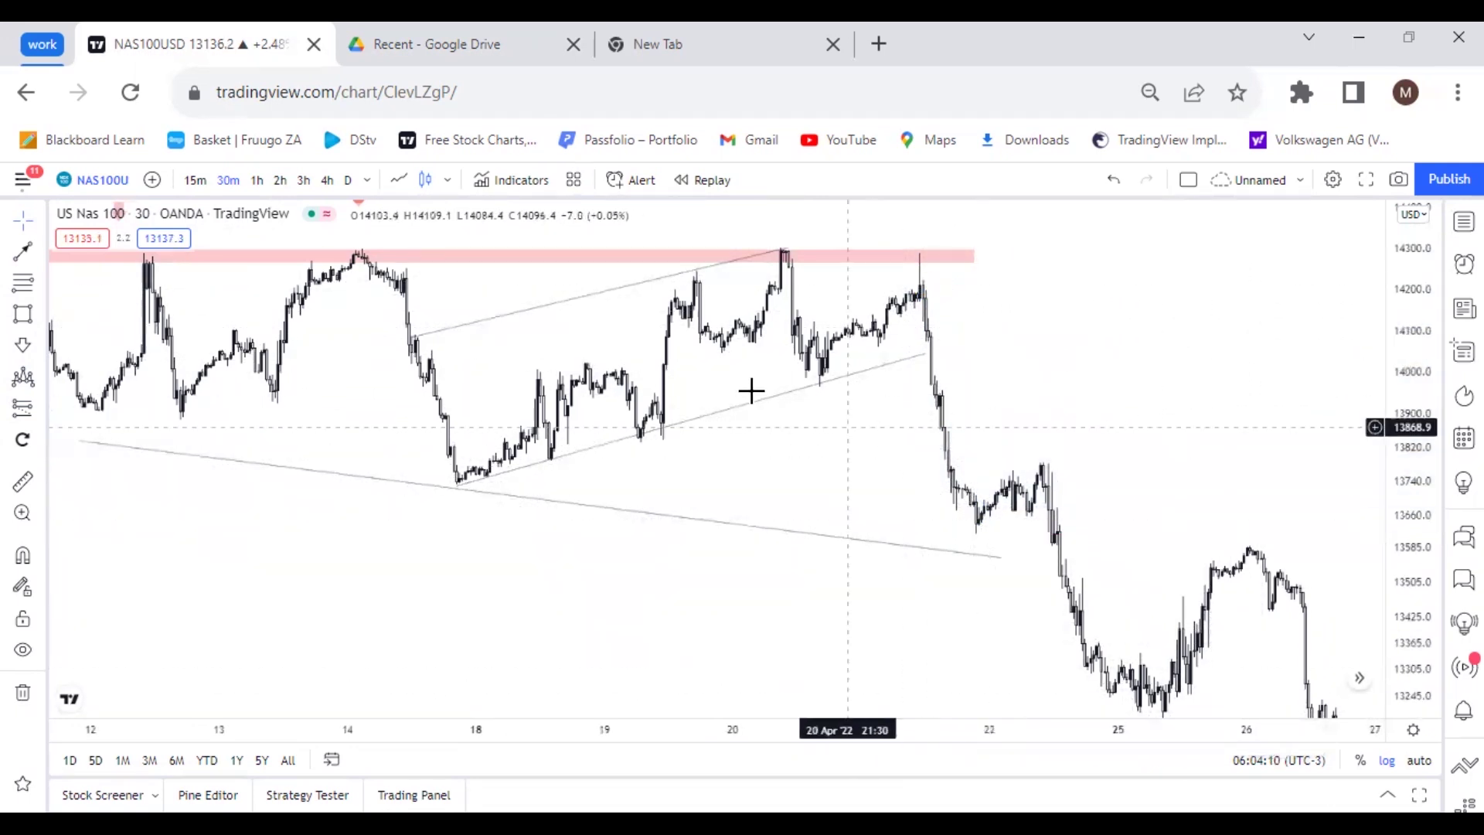
# Draw a short rising trend line from 13731.2 on 21 Apr '22 to the 22 April high, above the pullback after the sell-off.
pyautogui.moveTo(1006, 449); pyautogui.dragTo(1118, 484)
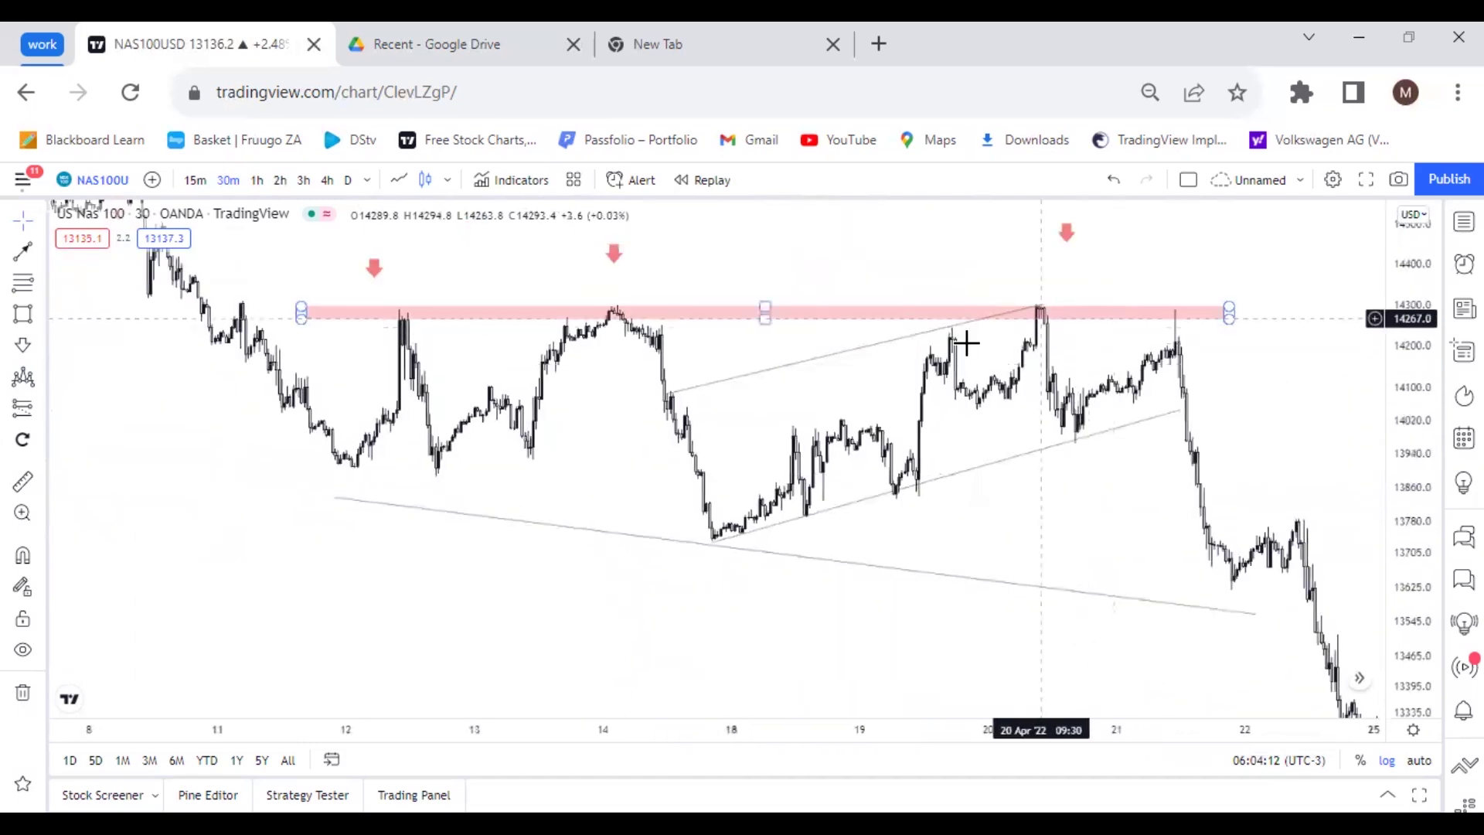
pyautogui.moveTo(1289, 397); pyautogui.dragTo(778, 228)
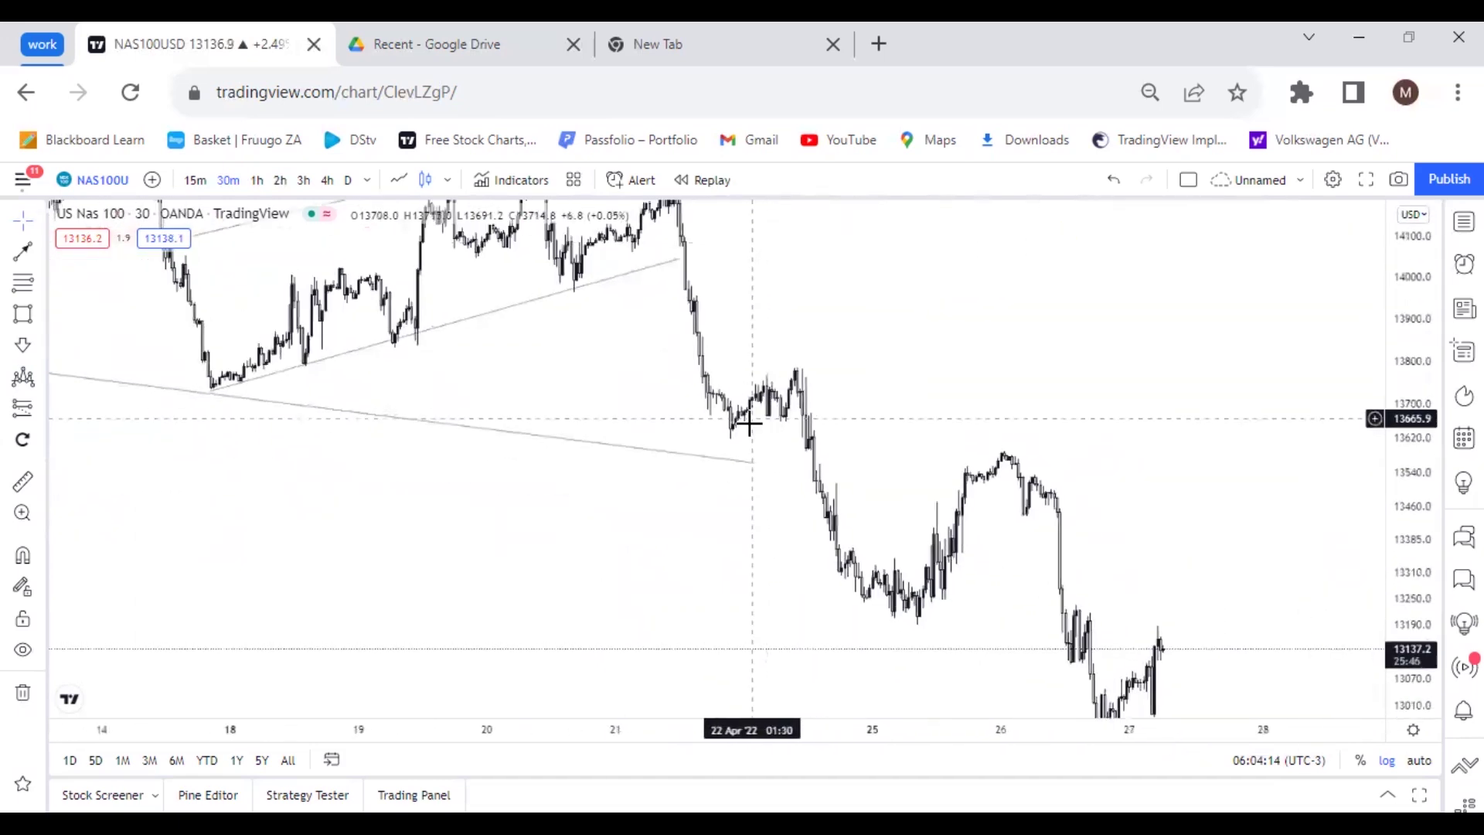
pyautogui.moveTo(755, 298); pyautogui.dragTo(735, 333)
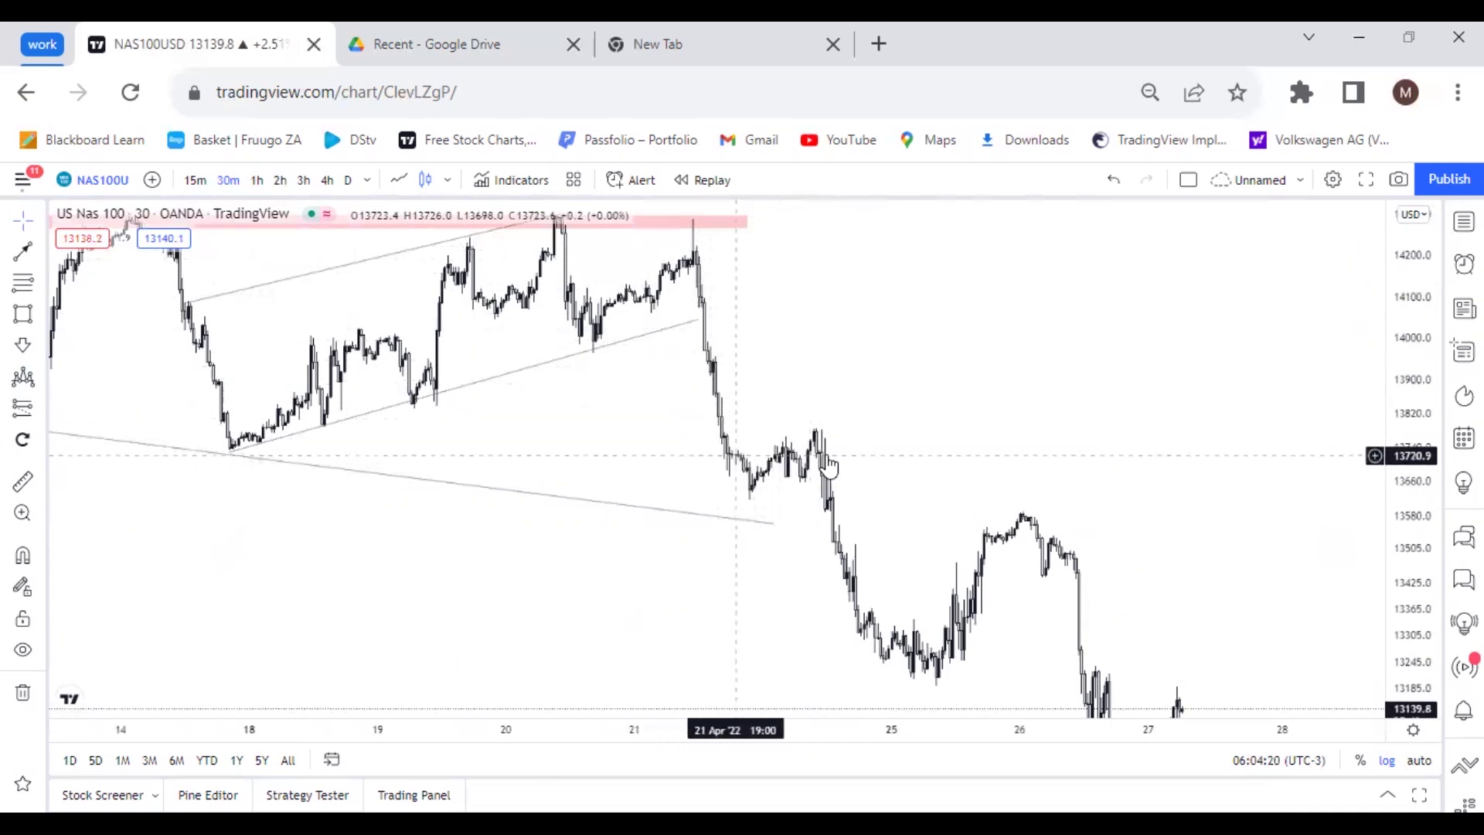
pyautogui.click(41, 260)
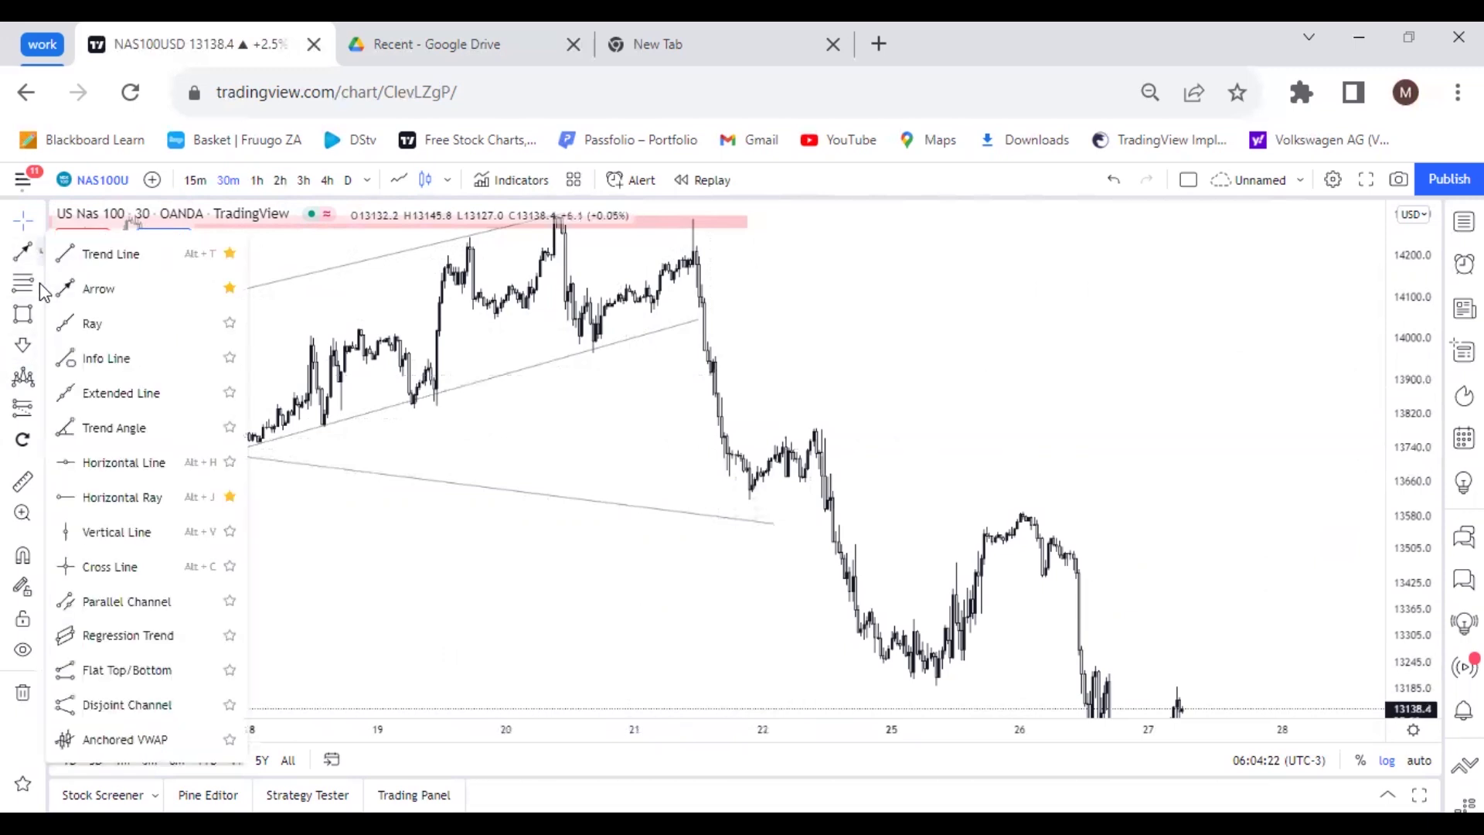
pyautogui.click(87, 252)
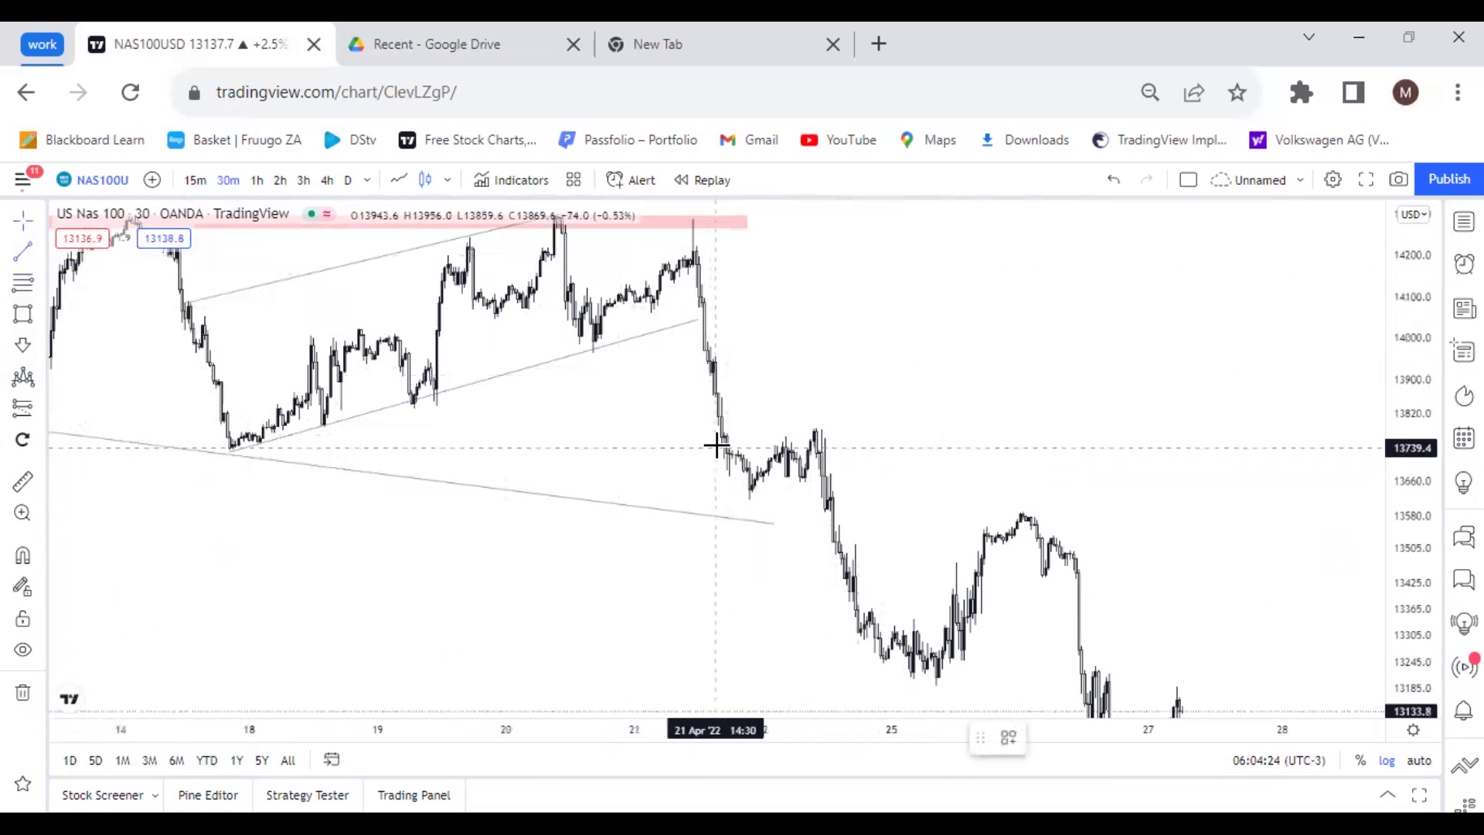
pyautogui.click(731, 449)
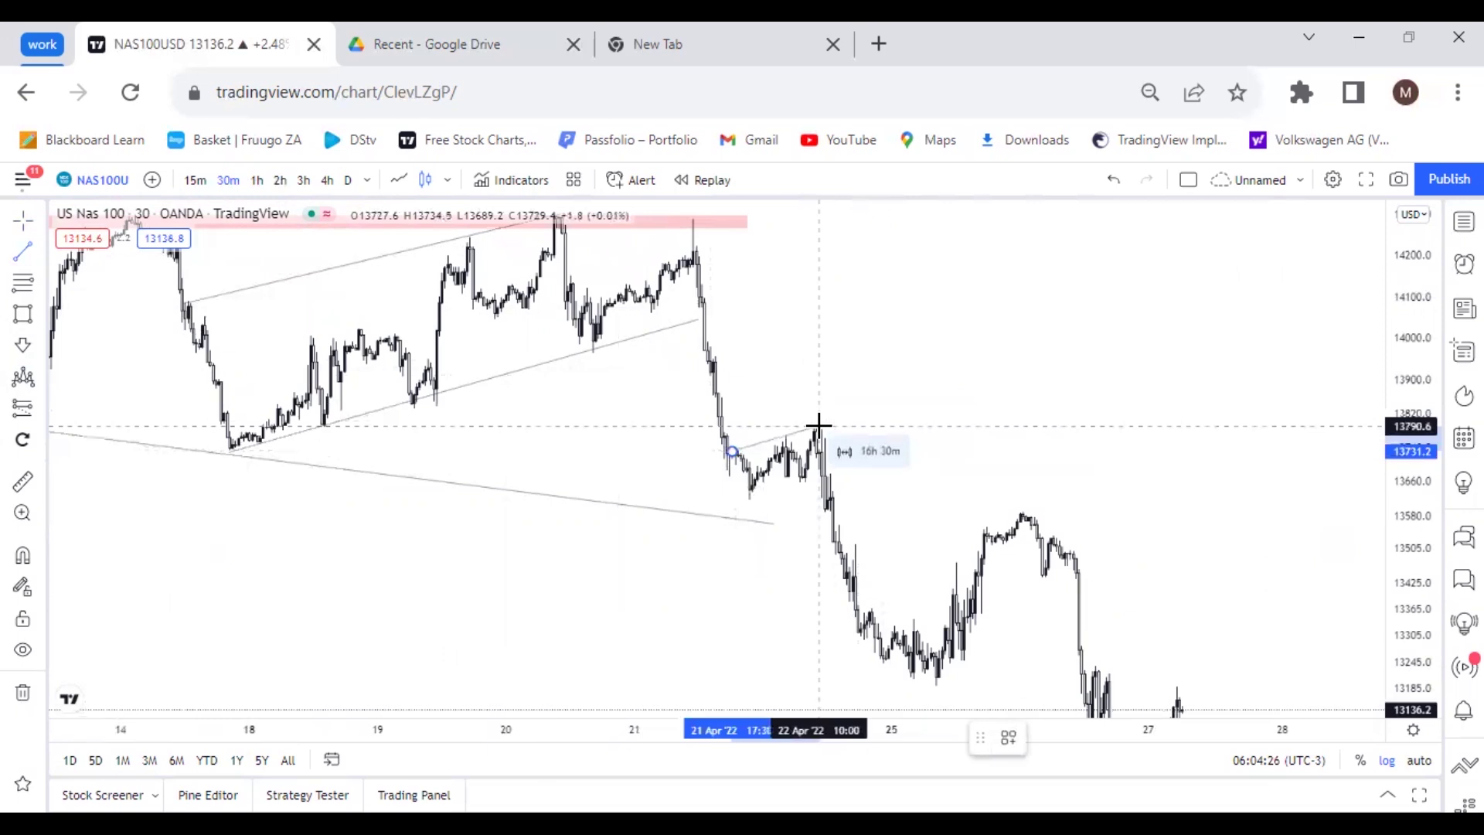
pyautogui.click(818, 429)
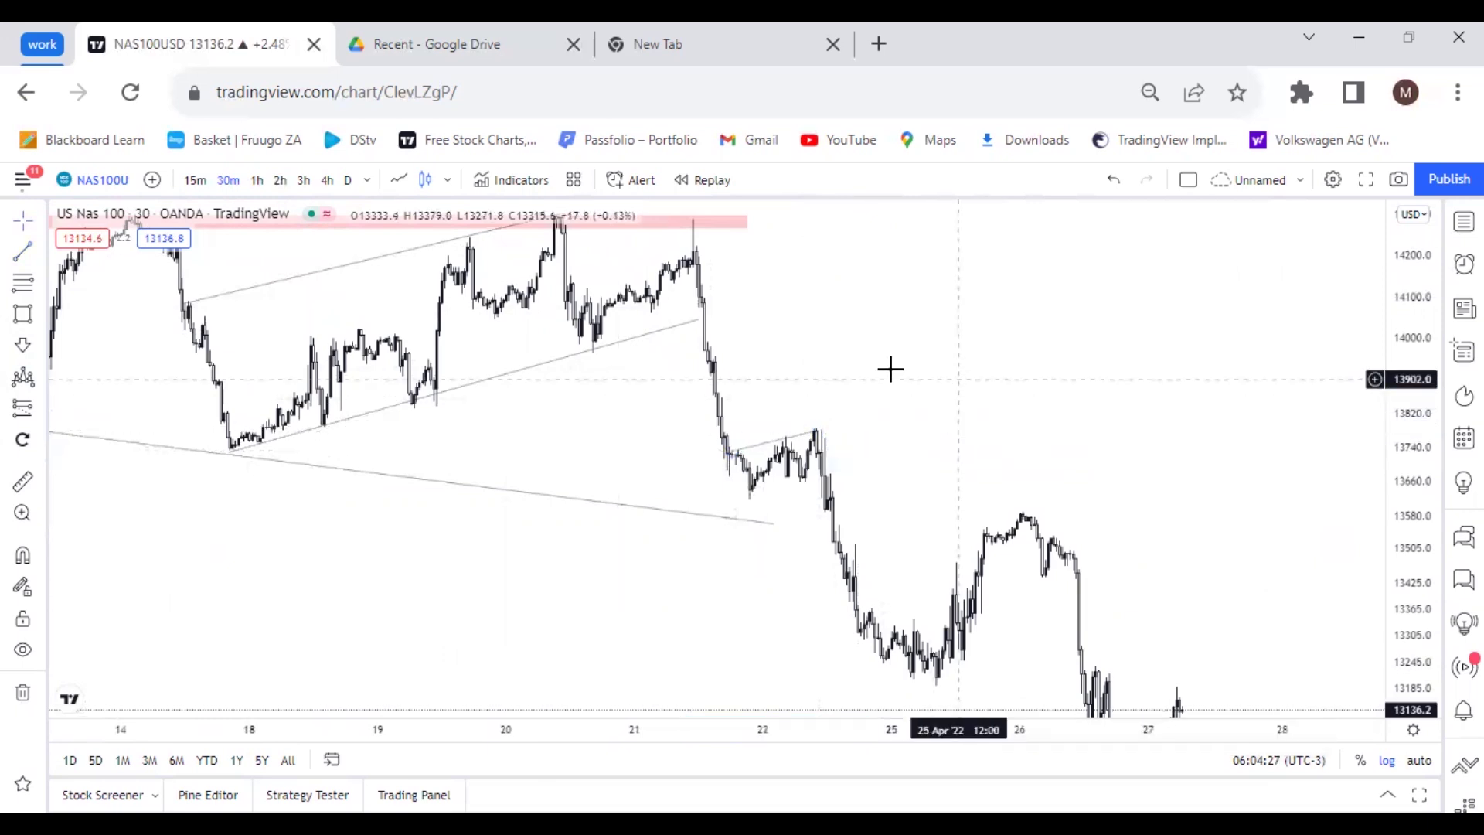
# Draw a short rising trend line below the pullback, from 13615.1 on 21 April to 13667.9 on 22 Apr '22 10:00.
pyautogui.click(25, 252)
pyautogui.click(745, 500)
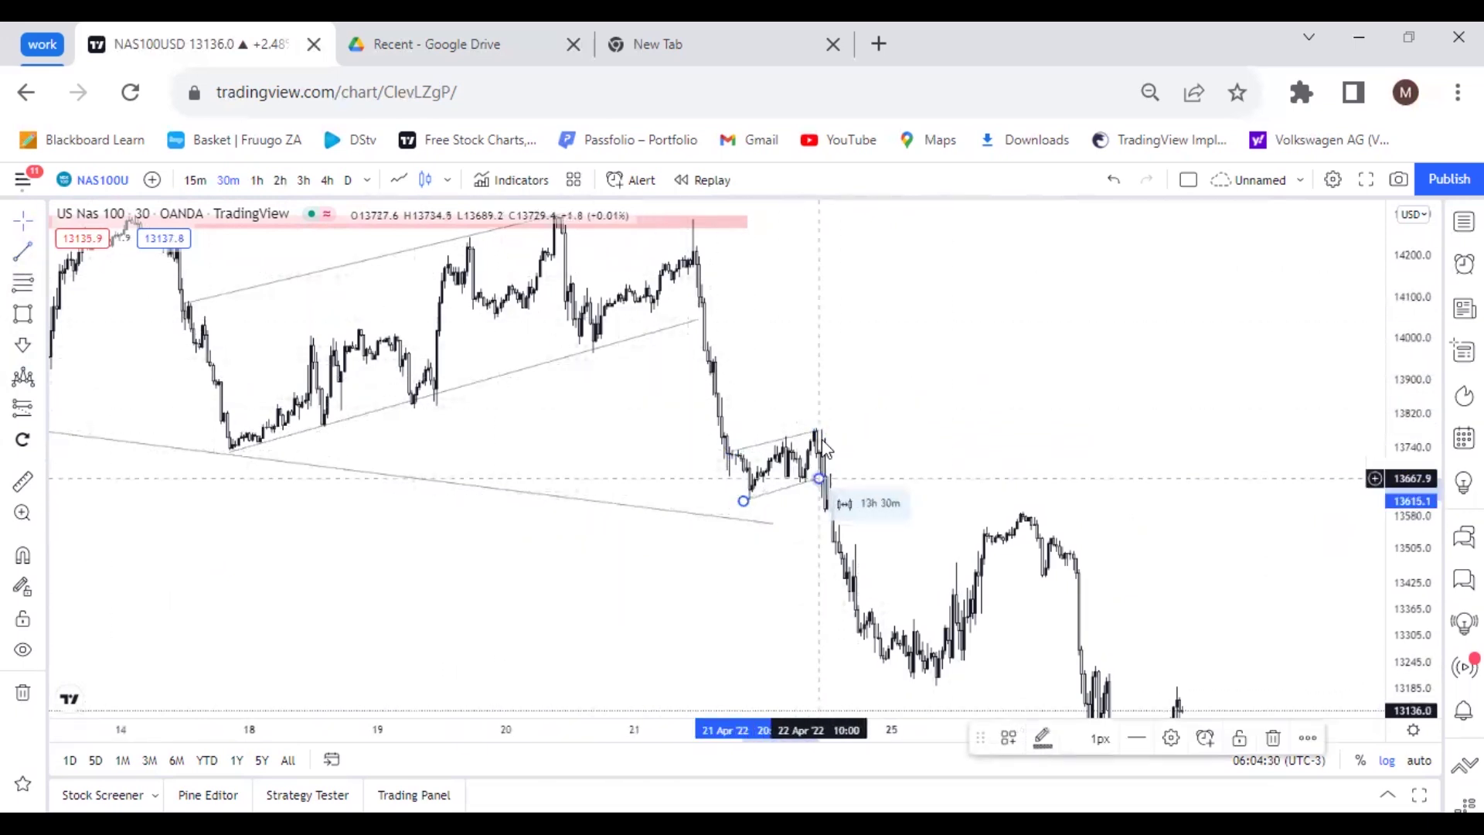
pyautogui.click(820, 477)
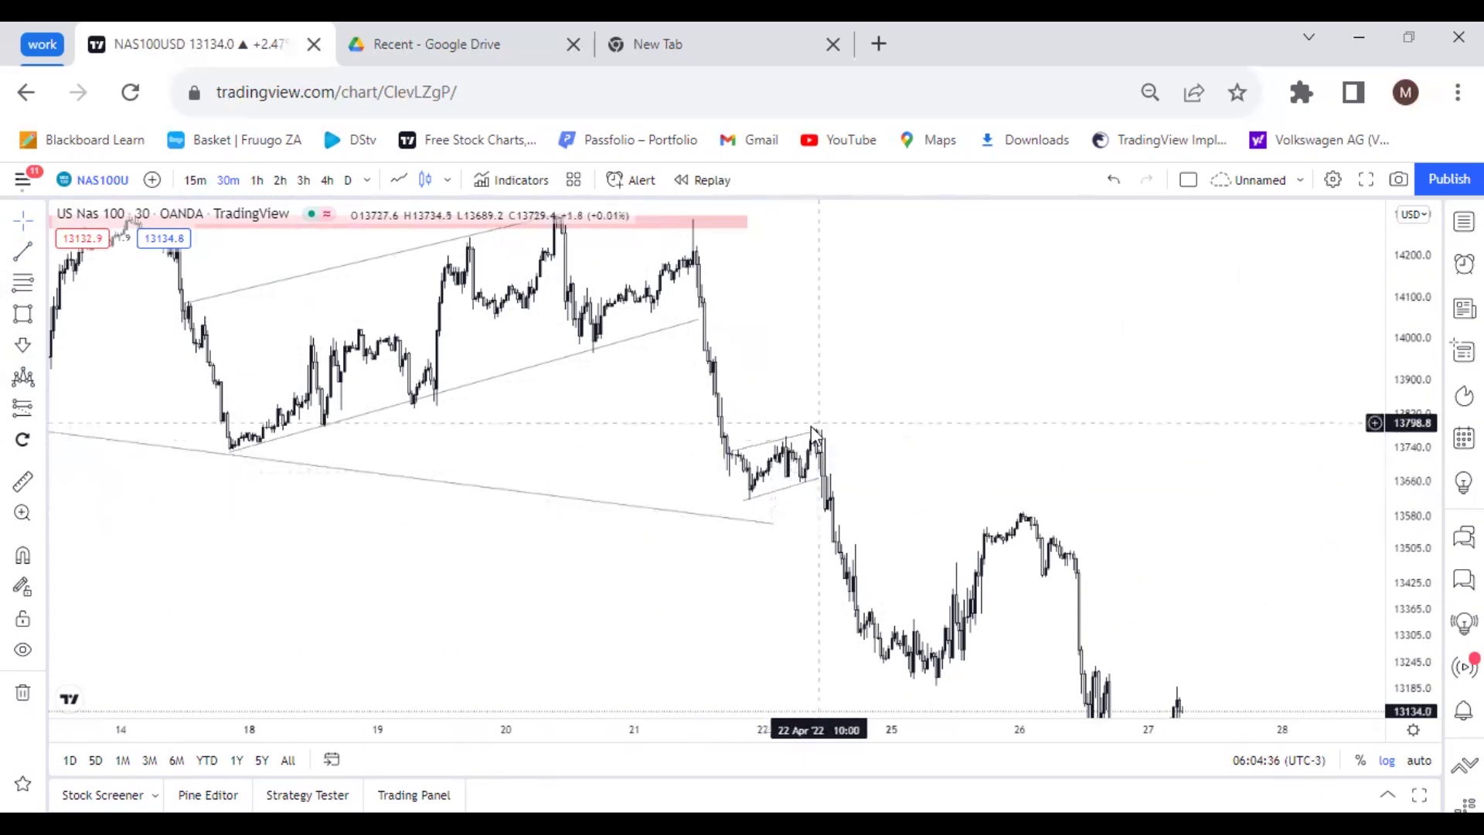
# Switch the chart to the 15-minute timeframe and examine the small 21–22 April pullback channel after the sell-off.
pyautogui.click(197, 181)
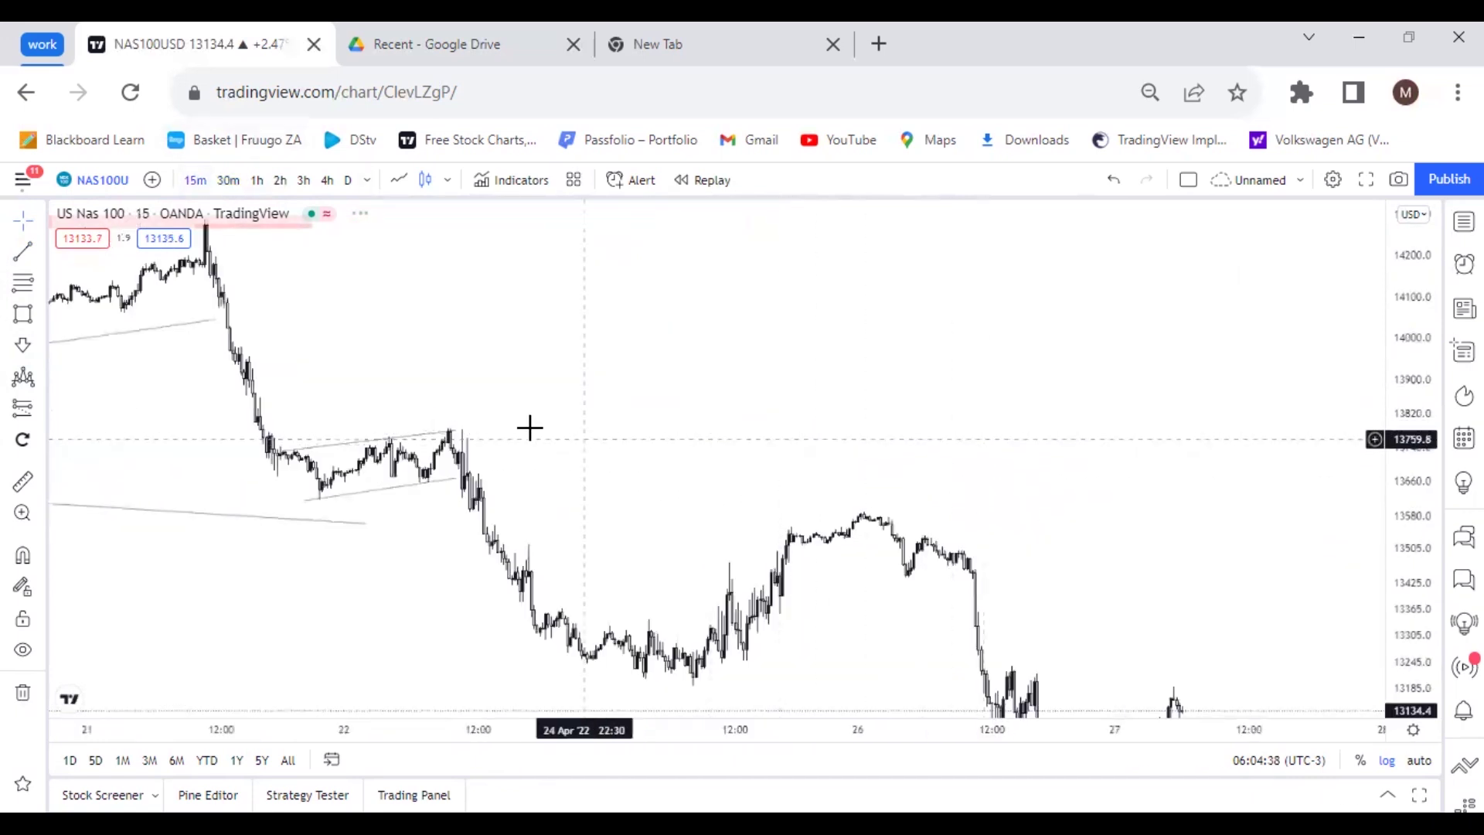
pyautogui.moveTo(630, 418); pyautogui.dragTo(872, 432)
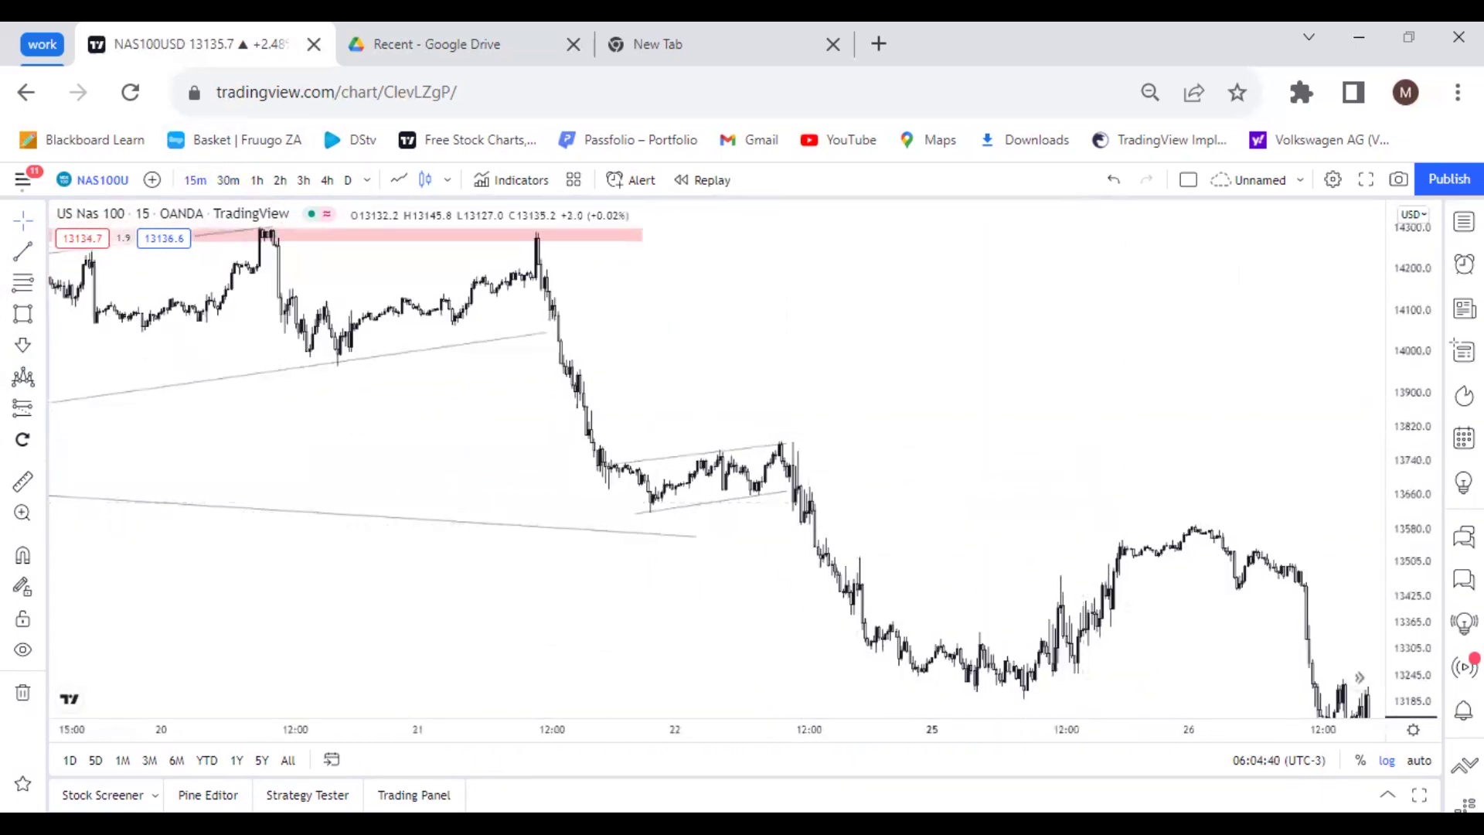
pyautogui.moveTo(1429, 611); pyautogui.dragTo(1428, 541)
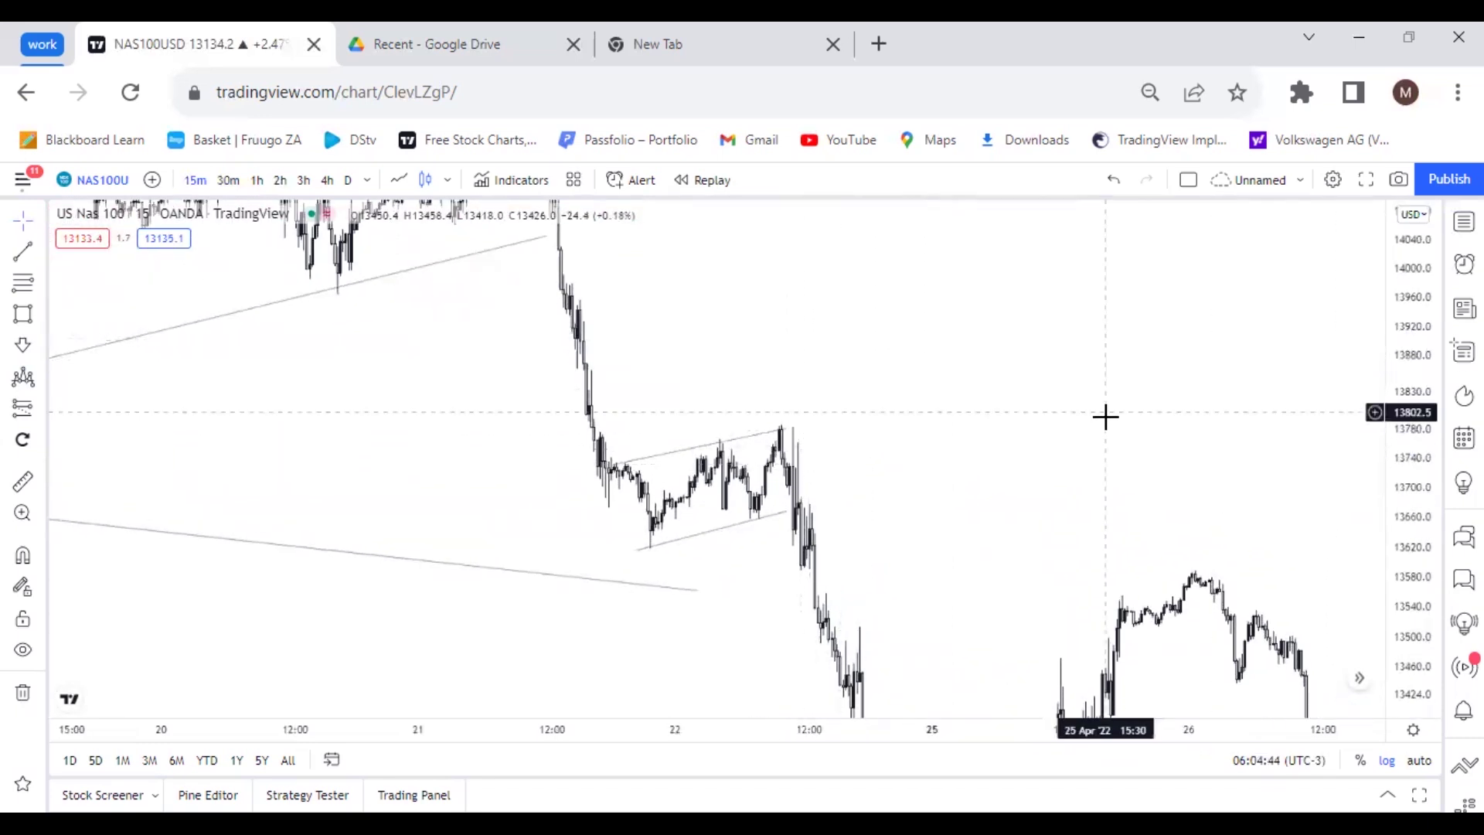
pyautogui.moveTo(984, 501); pyautogui.dragTo(1090, 489)
pyautogui.moveTo(1423, 396); pyautogui.dragTo(1408, 534)
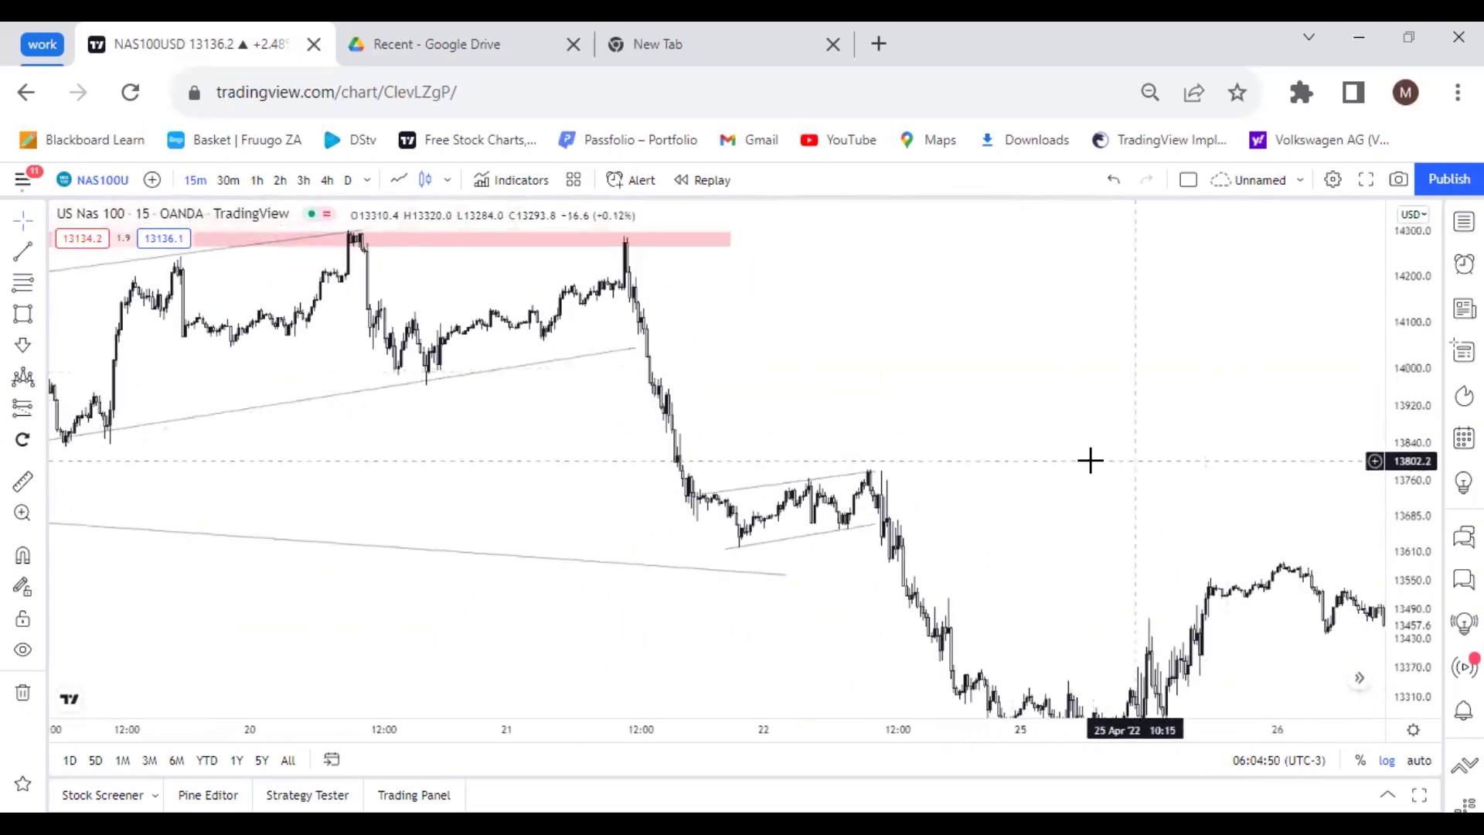
pyautogui.moveTo(1005, 410); pyautogui.dragTo(1007, 388)
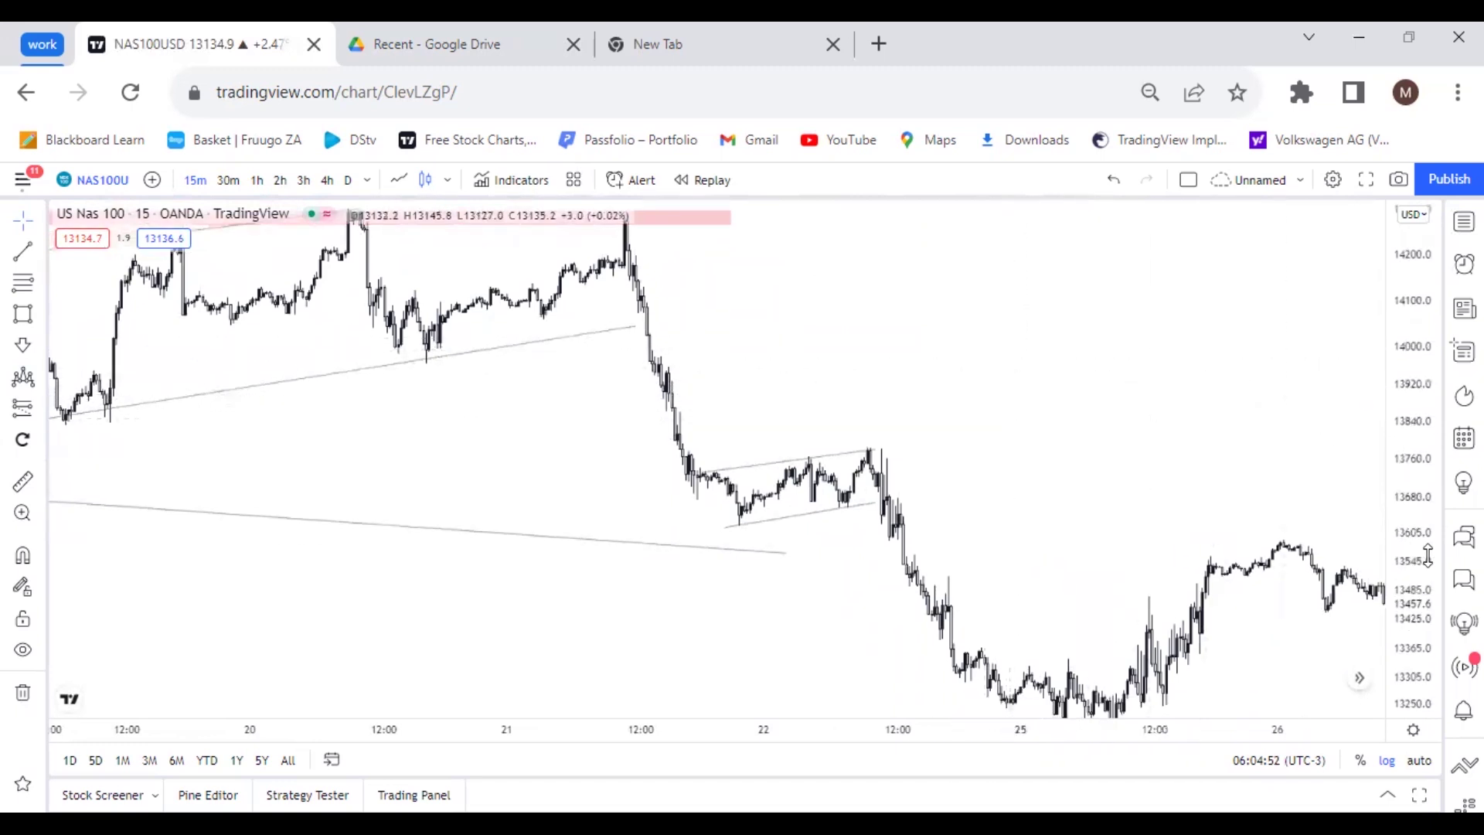
pyautogui.moveTo(1428, 555); pyautogui.dragTo(1422, 458)
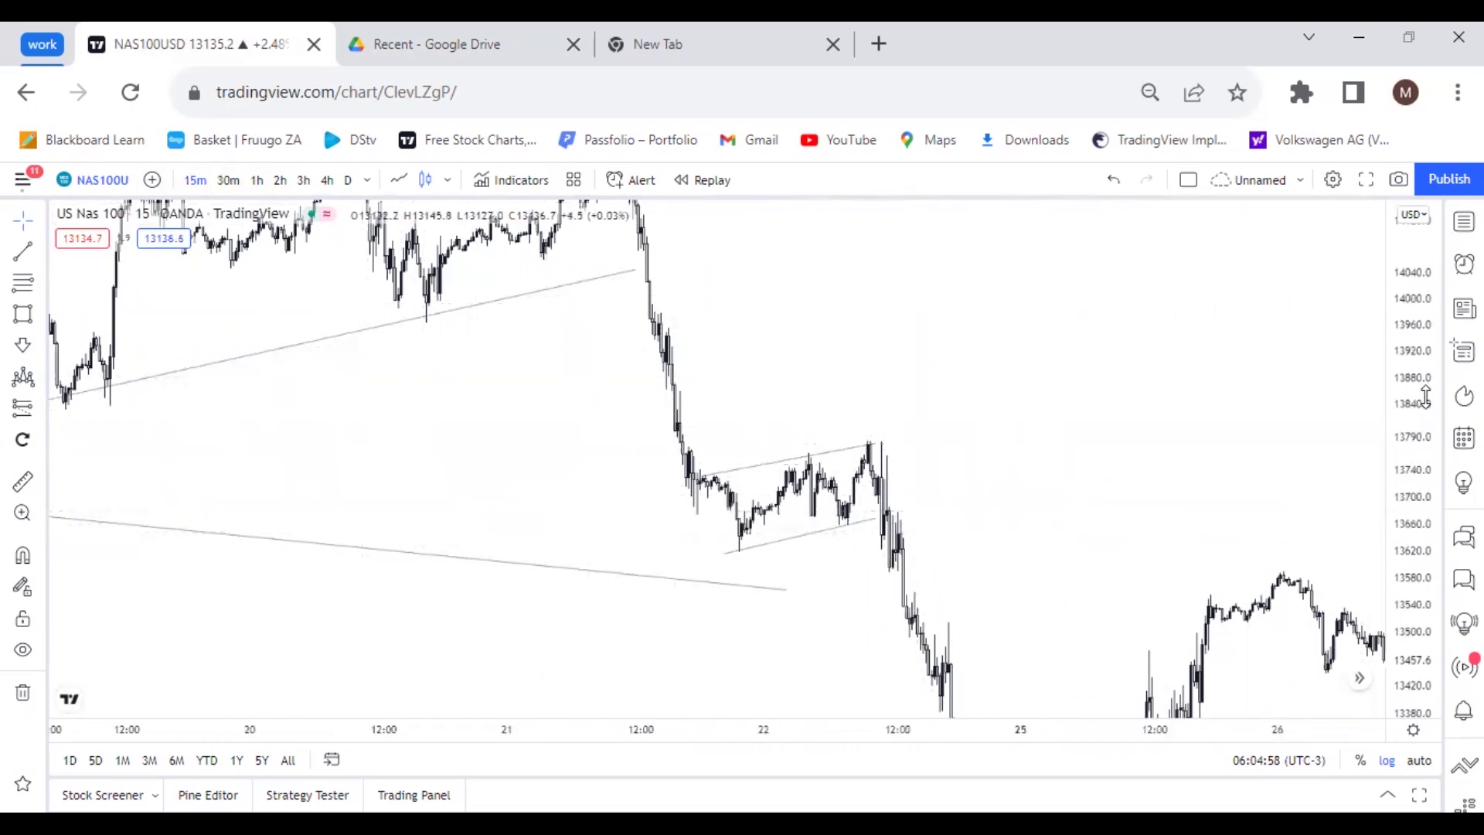
pyautogui.doubleClick(1404, 415)
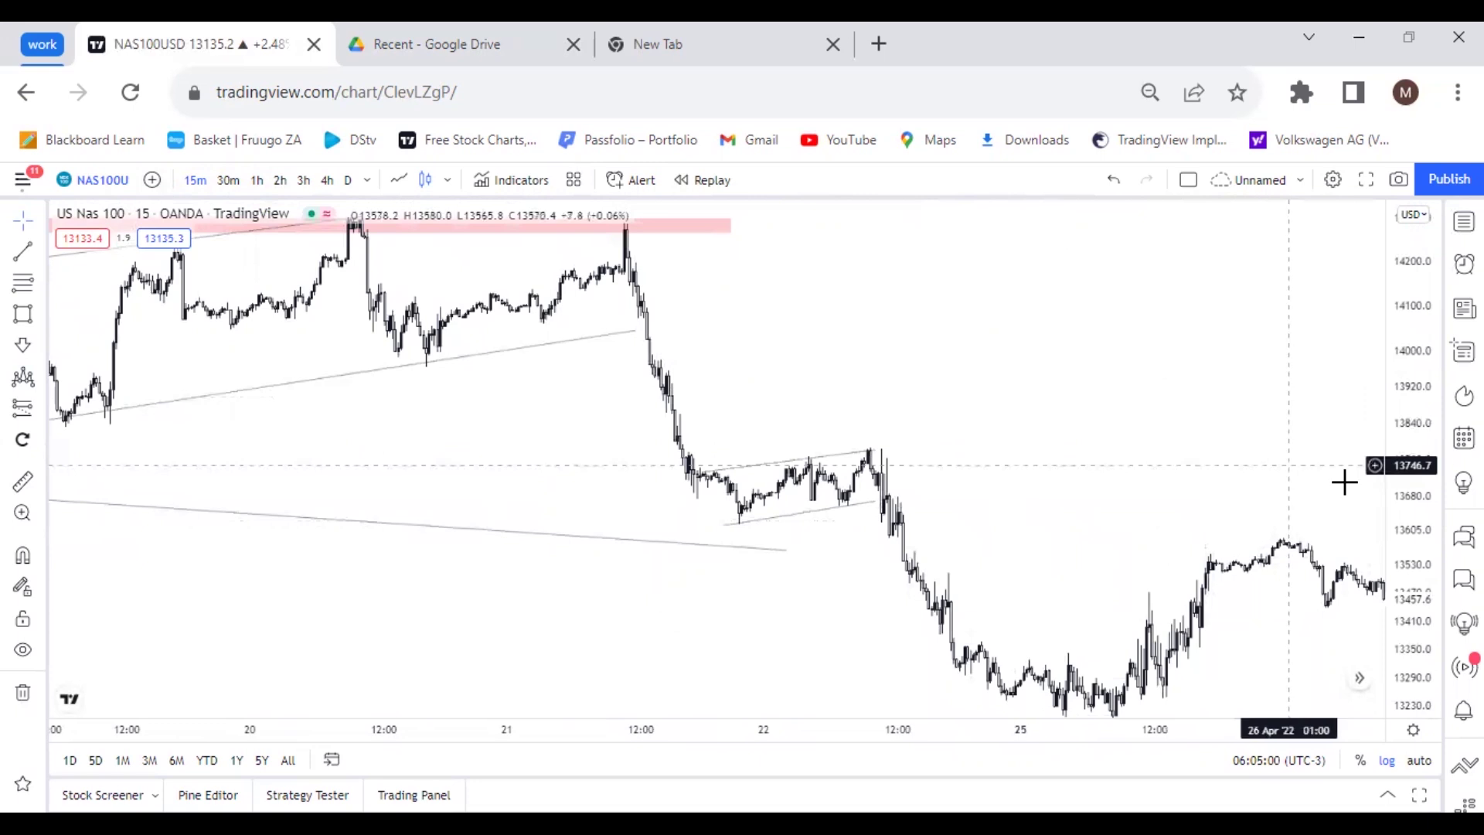
pyautogui.moveTo(1418, 523); pyautogui.dragTo(1414, 477)
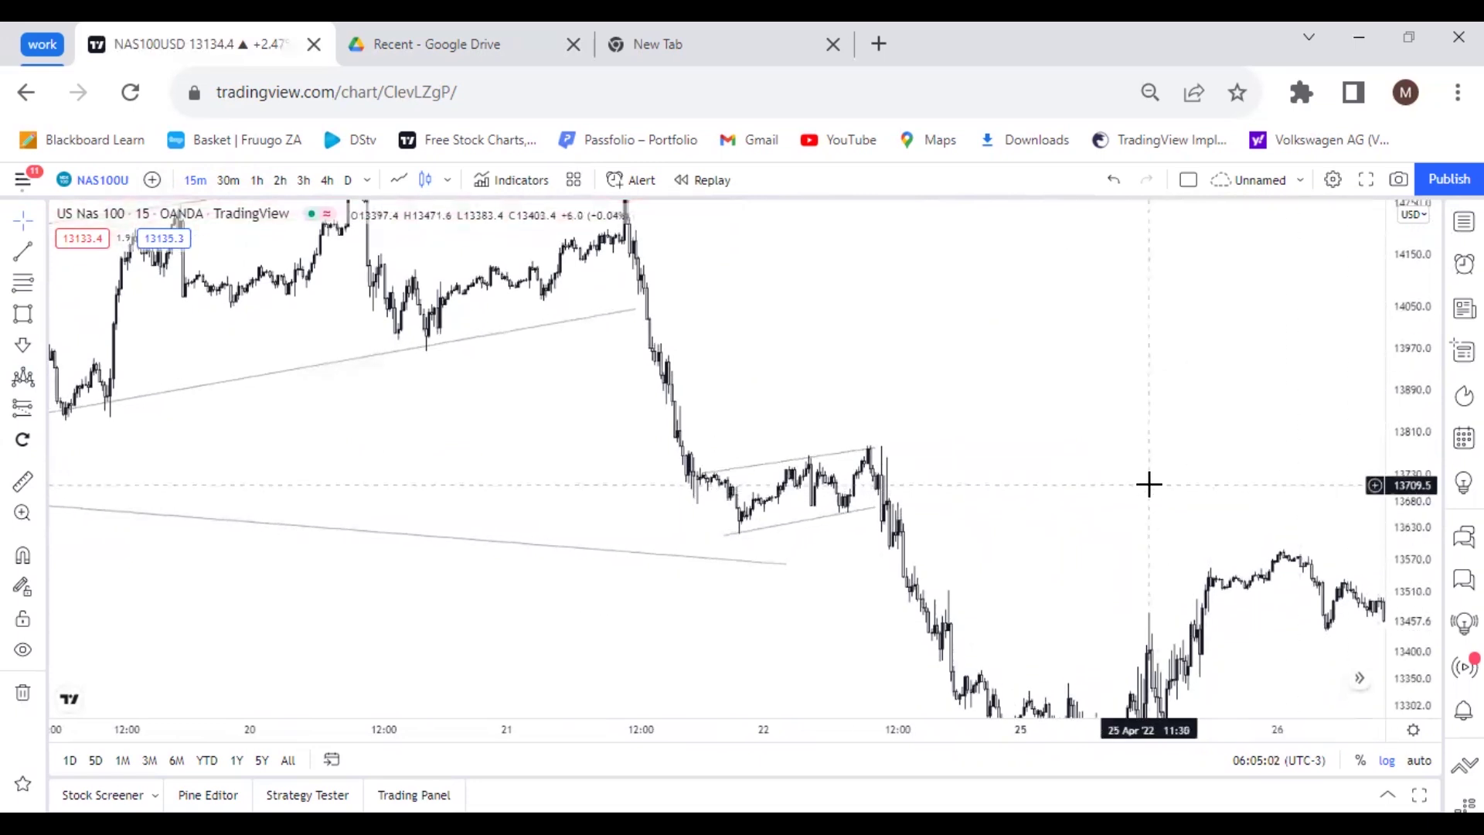
pyautogui.moveTo(1146, 484); pyautogui.dragTo(1077, 394)
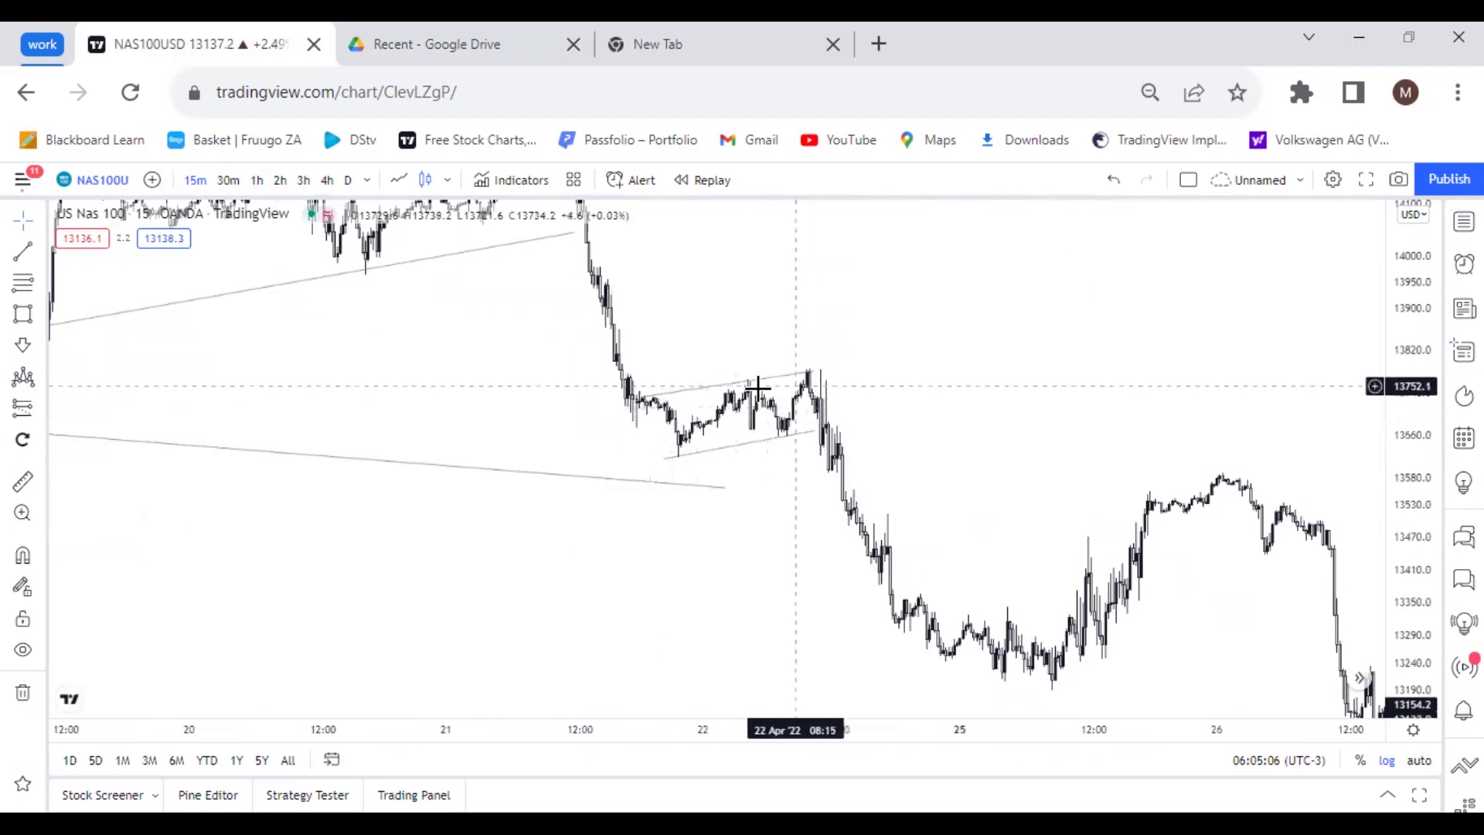
# Place a short position at 13724.2 on the 22 April high, with its stop at 13964.0 and target at 13216.2.
pyautogui.click(42, 314)
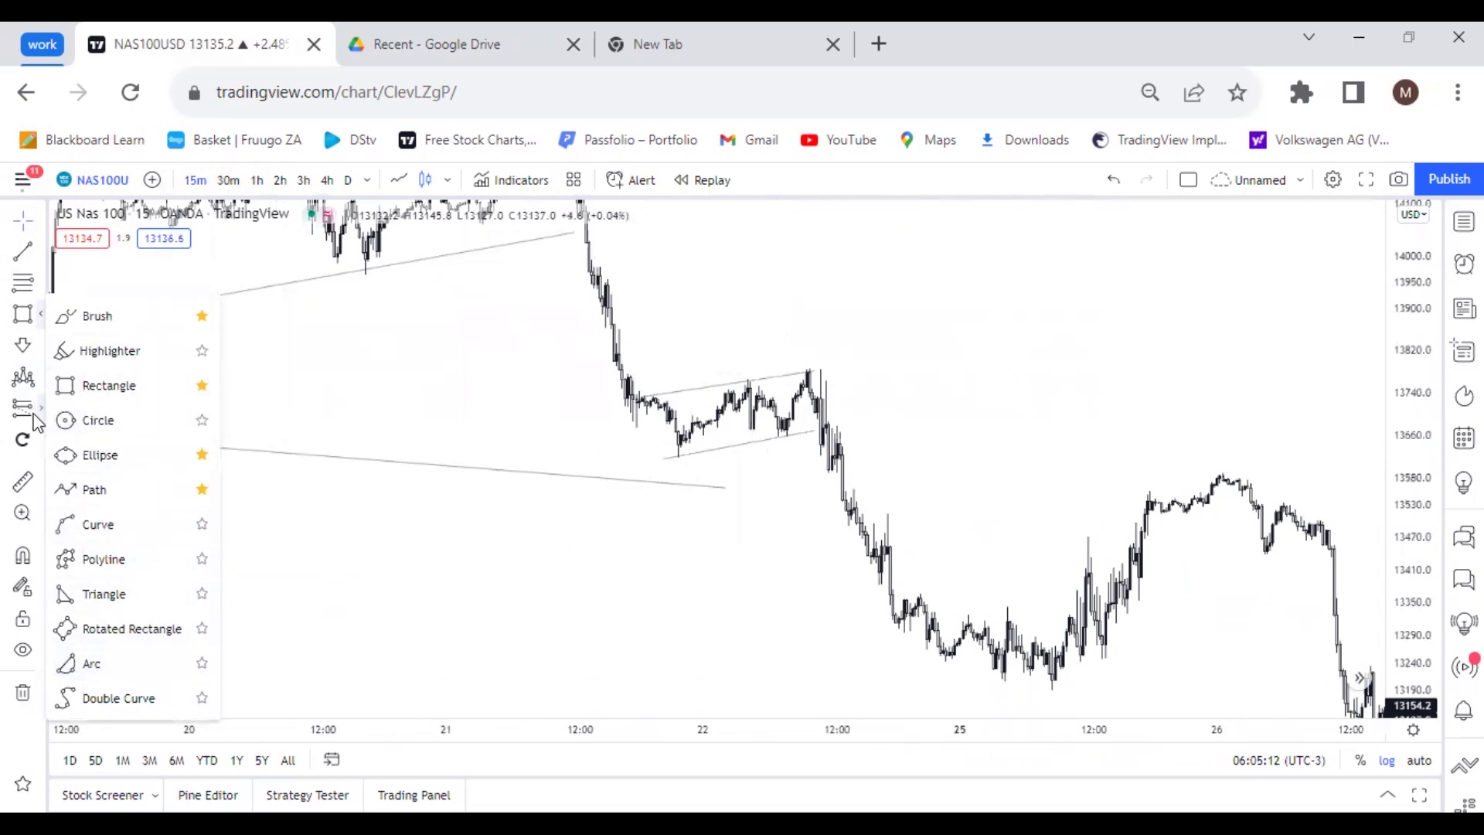
pyautogui.click(813, 384)
pyautogui.moveTo(813, 548); pyautogui.dragTo(822, 677)
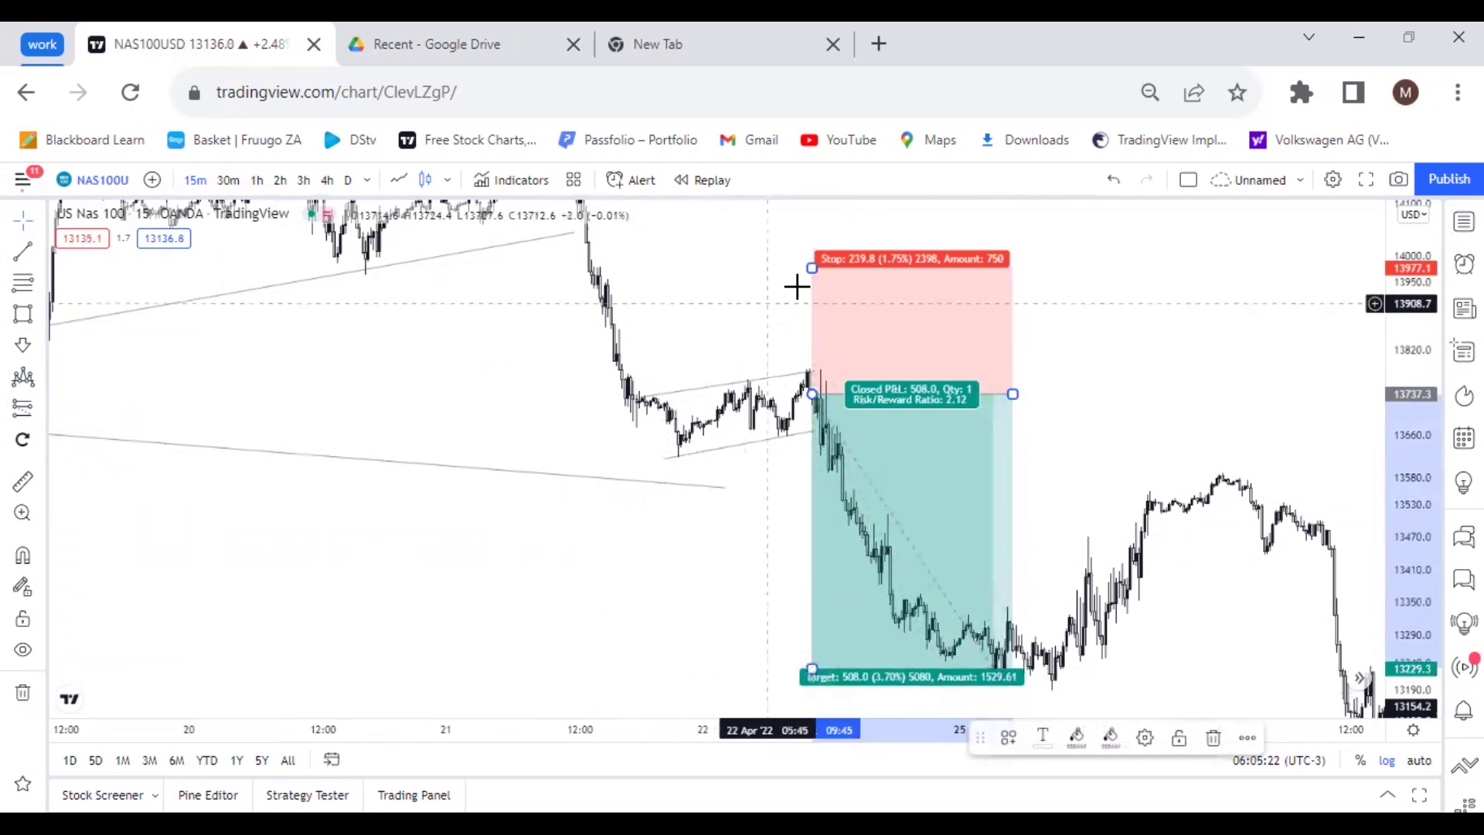
pyautogui.moveTo(818, 267); pyautogui.dragTo(819, 274)
# Move the short position to the 21 April high with its entry at 14198.3, and set its target to 13194.4.
pyautogui.scroll(-5, 838, 351)
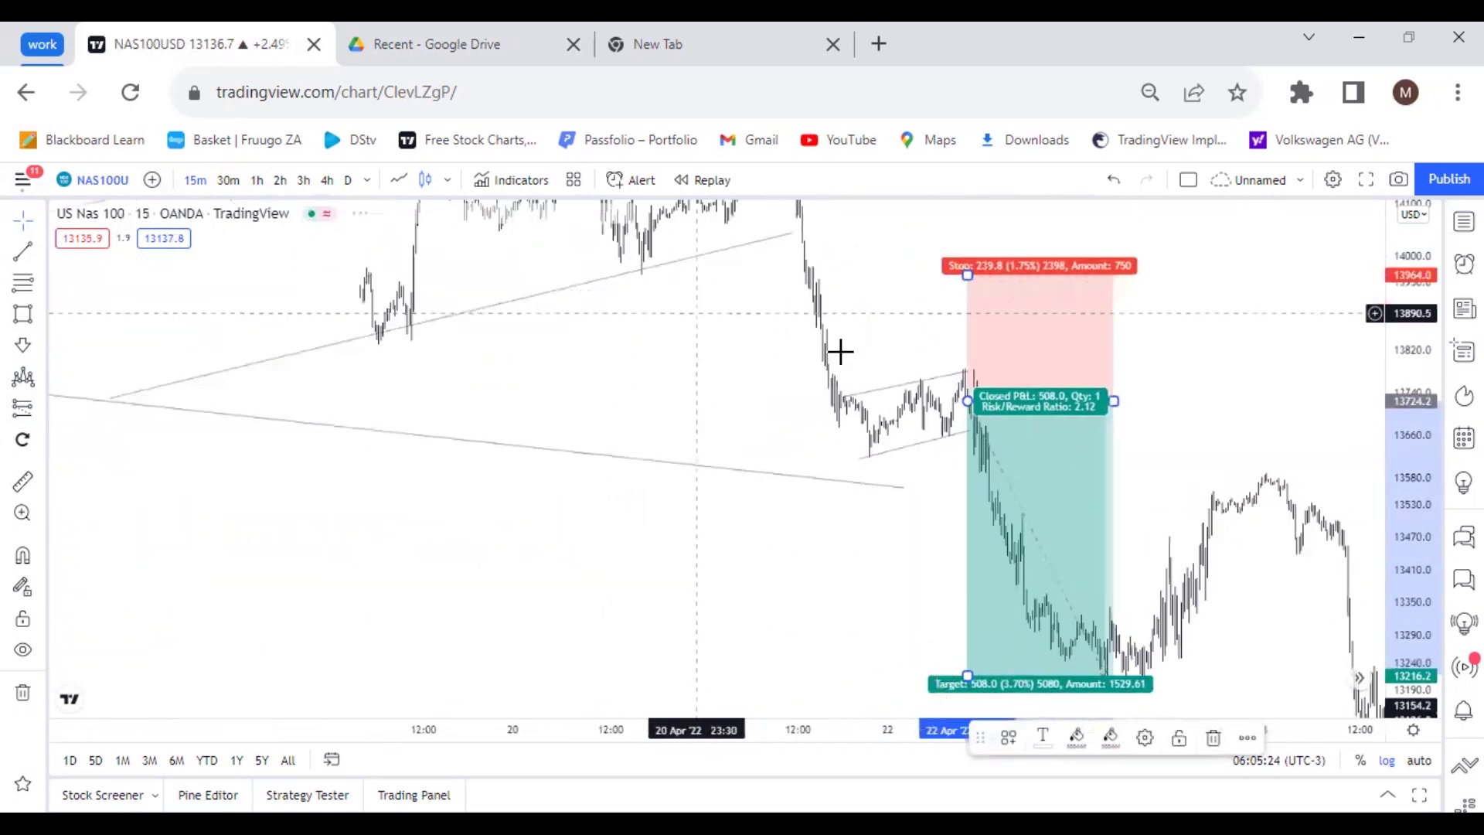
pyautogui.moveTo(1033, 510)
pyautogui.mouseDown()
pyautogui.moveTo(968, 464)
pyautogui.moveTo(935, 560)
pyautogui.moveTo(1069, 549)
pyautogui.moveTo(944, 543)
pyautogui.moveTo(938, 394)
pyautogui.moveTo(916, 374)
pyautogui.mouseUp()
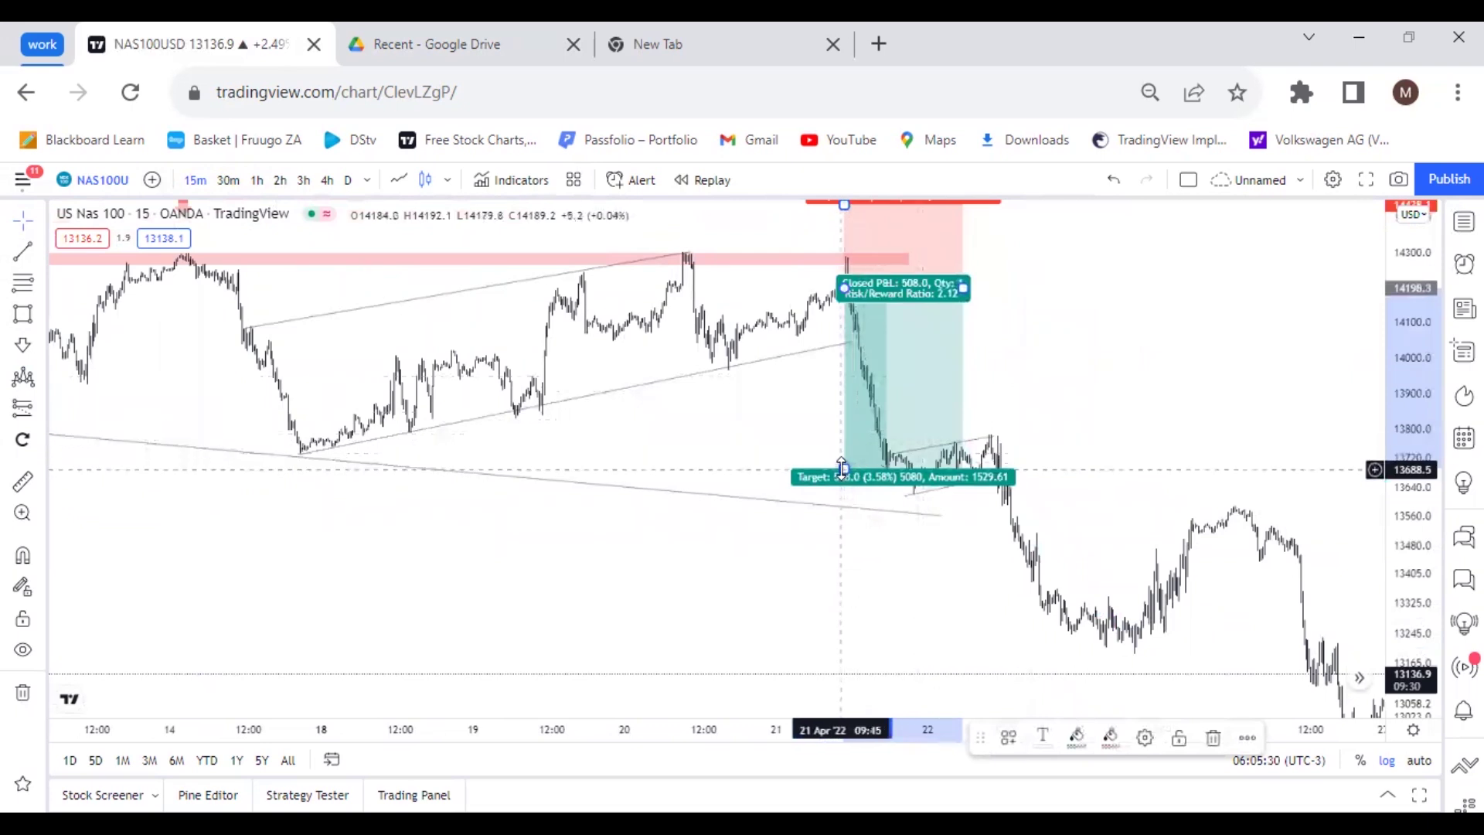
pyautogui.moveTo(844, 469); pyautogui.dragTo(873, 662)
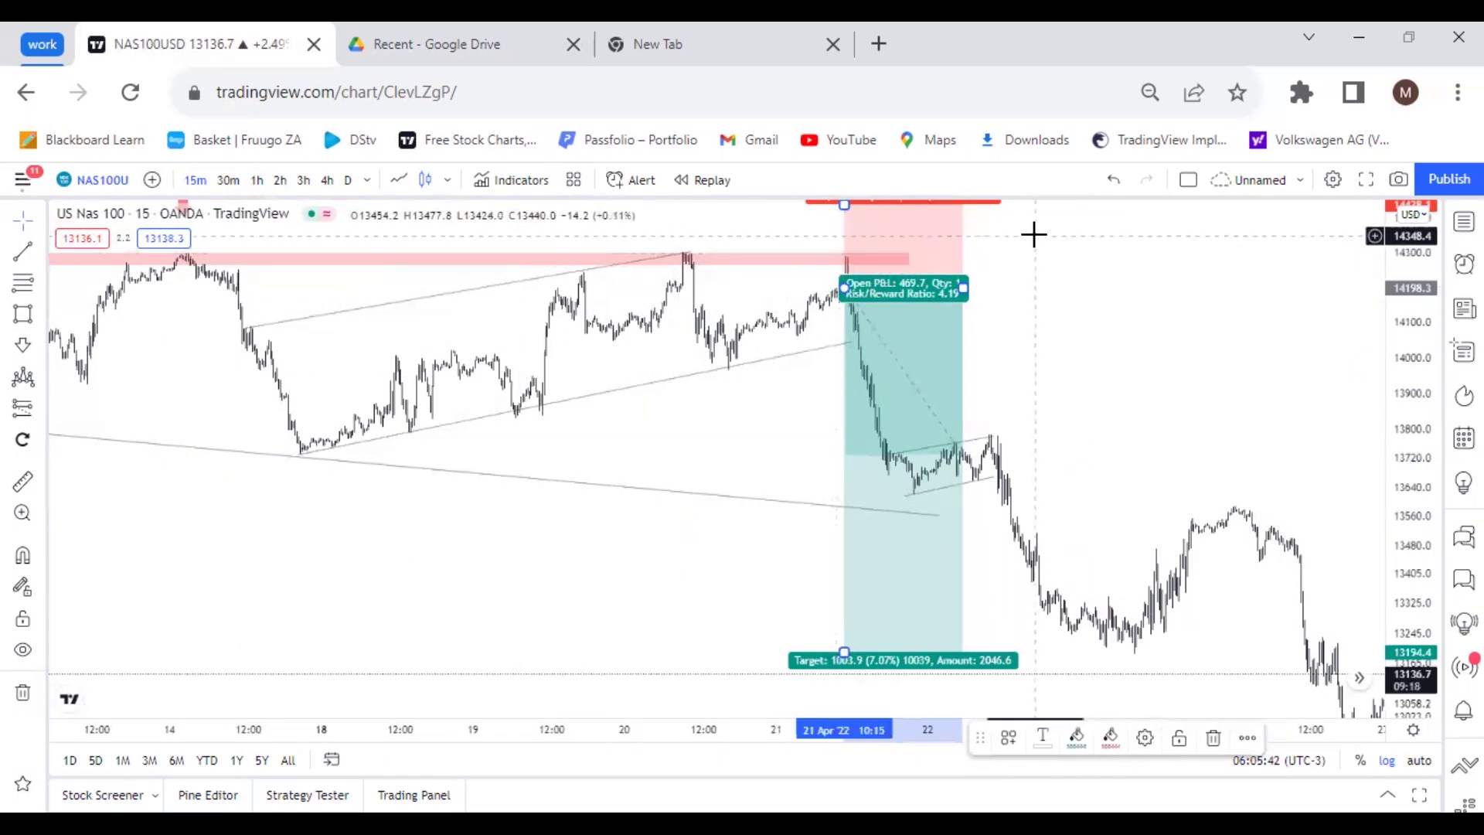
# Extend the short position's target to 12956.4, near the black horizontal level.
pyautogui.scroll(-5, 835, 397)
pyautogui.moveTo(971, 491); pyautogui.dragTo(827, 549)
pyautogui.moveTo(1433, 356); pyautogui.dragTo(942, 346)
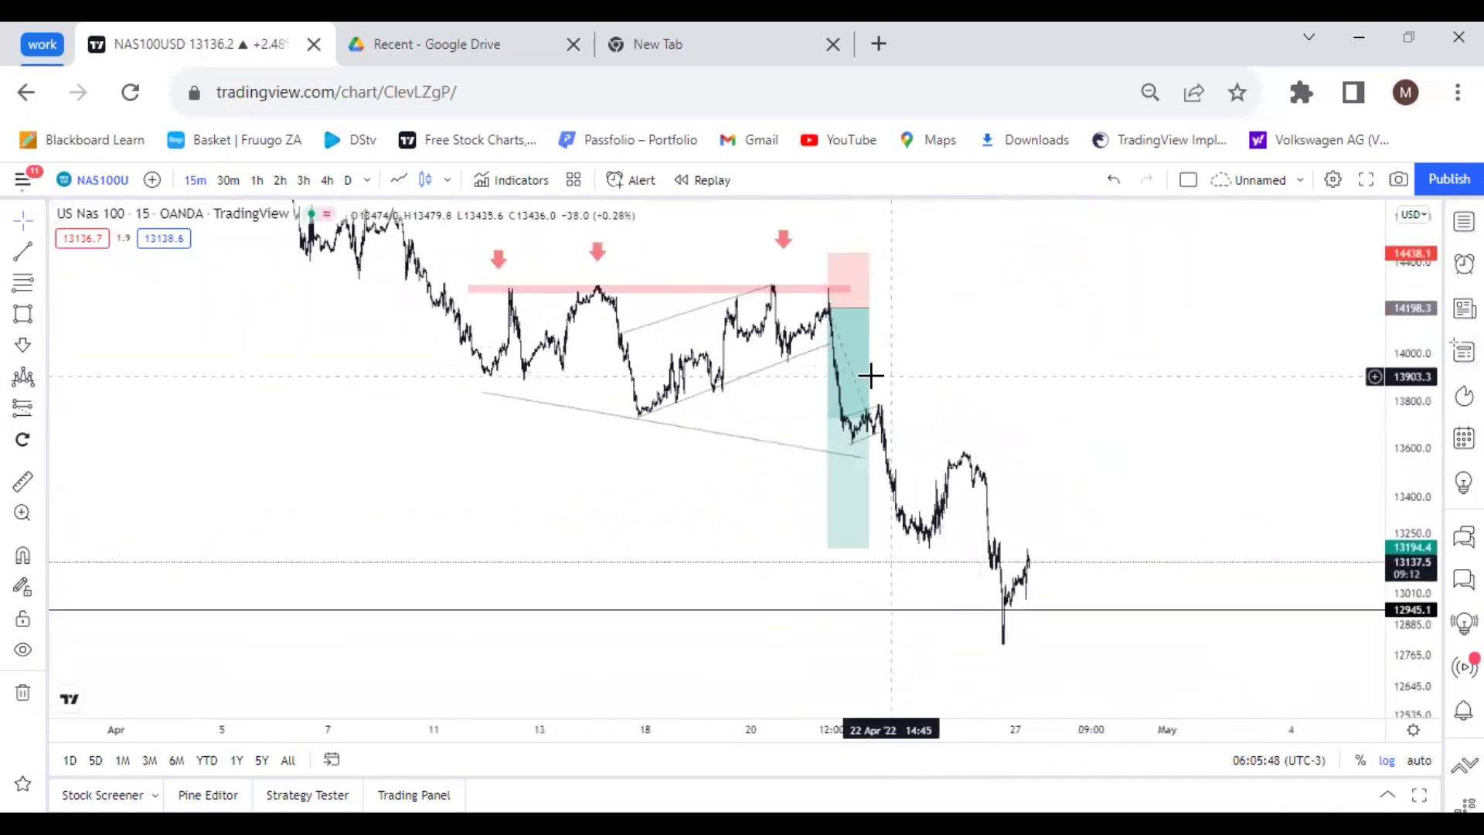
pyautogui.click(850, 356)
pyautogui.moveTo(828, 546); pyautogui.dragTo(828, 607)
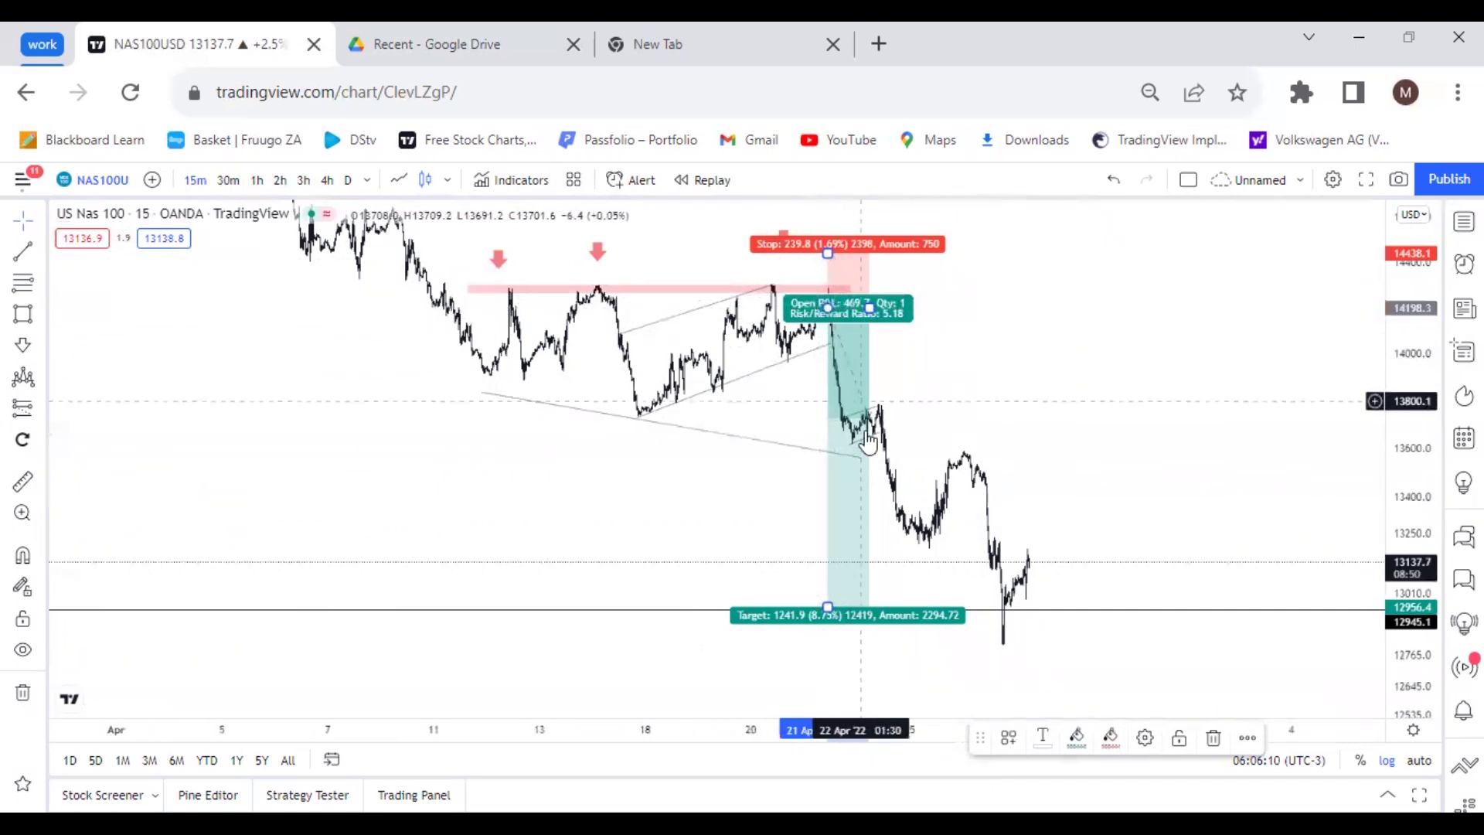
# Move the short position to the 22 April pullback high with its entry at 13708.1 and its target at 12959.8.
pyautogui.moveTo(861, 517)
pyautogui.mouseDown()
pyautogui.moveTo(905, 578)
pyautogui.moveTo(903, 615)
pyautogui.mouseUp()
pyautogui.moveTo(1083, 391)
pyautogui.mouseDown()
pyautogui.moveTo(1110, 341)
pyautogui.moveTo(1089, 298)
pyautogui.mouseUp()
pyautogui.click(884, 640)
pyautogui.moveTo(884, 640)
pyautogui.mouseDown()
pyautogui.moveTo(897, 504)
pyautogui.moveTo(916, 519)
pyautogui.mouseUp()
pyautogui.click(1113, 420)
pyautogui.scroll(5, 1173, 467)
pyautogui.moveTo(859, 409)
pyautogui.mouseDown()
pyautogui.moveTo(888, 441)
pyautogui.moveTo(1389, 541)
pyautogui.moveTo(1412, 456)
pyautogui.mouseUp()
pyautogui.click(888, 525)
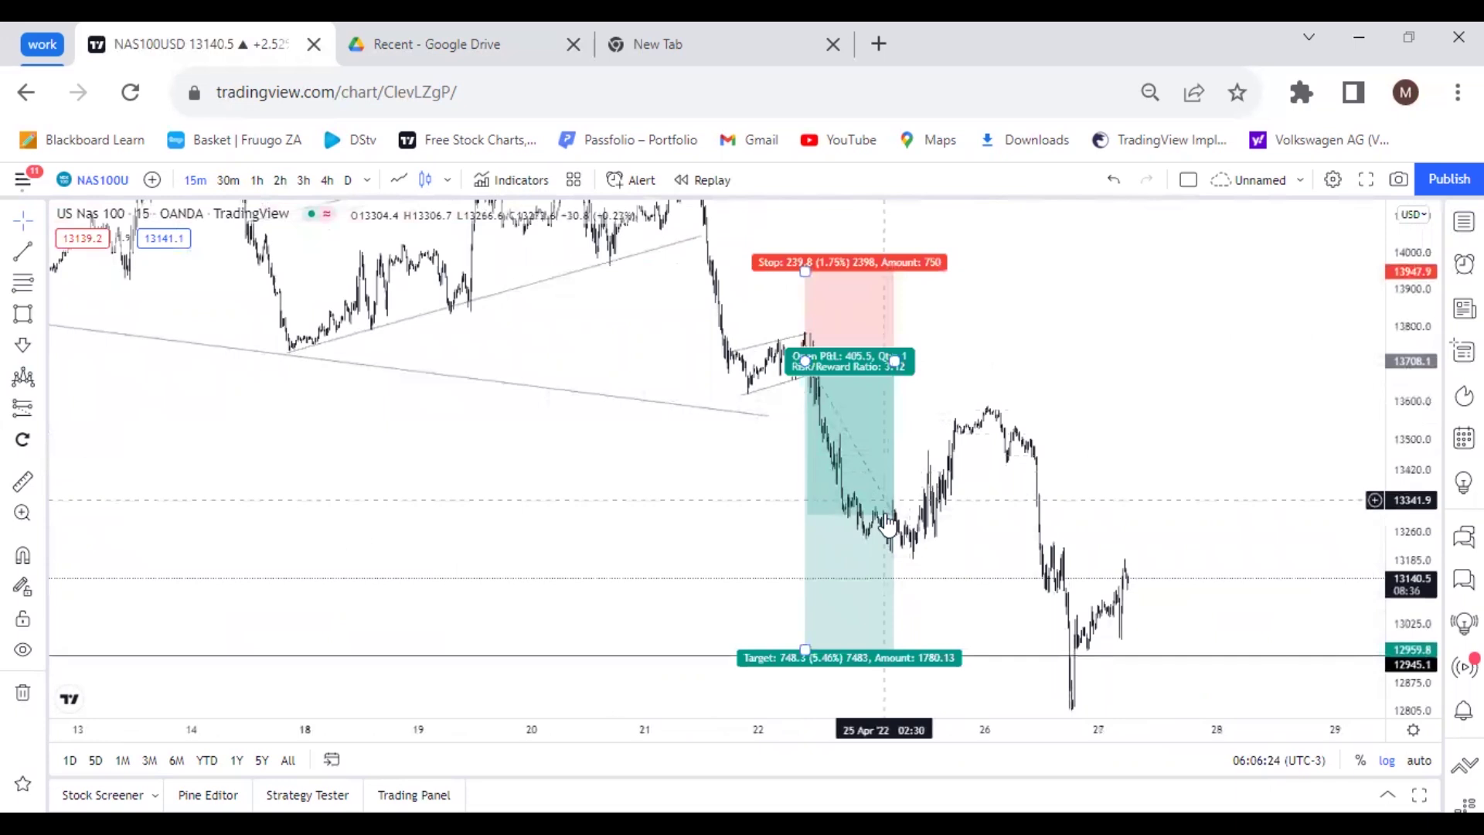
pyautogui.click(916, 473)
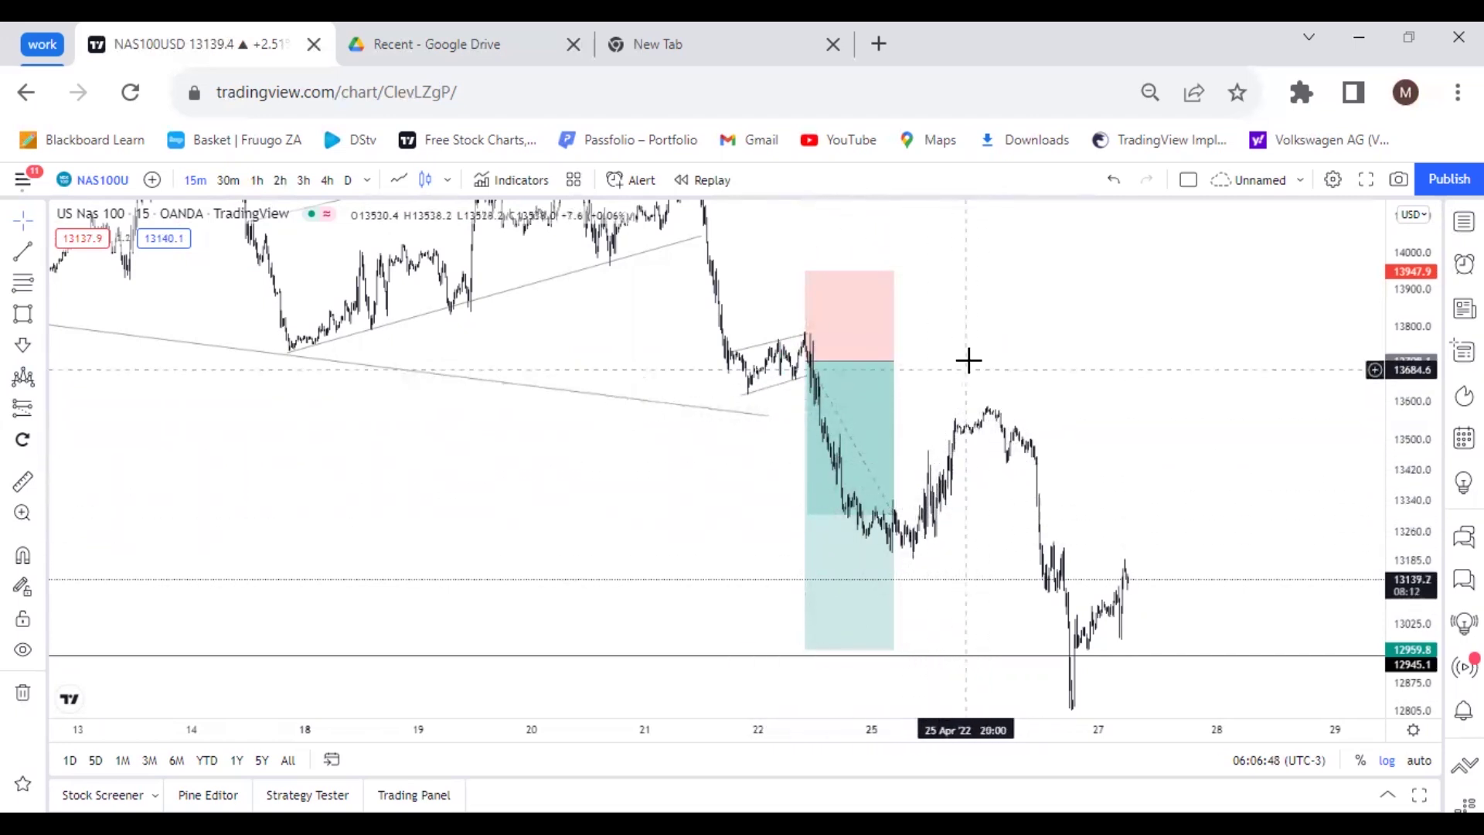
# Move the short position up to an entry of 14138.8 on 22 April, and switch to the saved analysis image in Google Drive.
pyautogui.moveTo(953, 395); pyautogui.dragTo(997, 484)
pyautogui.moveTo(824, 376)
pyautogui.mouseDown()
pyautogui.moveTo(765, 341)
pyautogui.moveTo(878, 391)
pyautogui.moveTo(951, 497)
pyautogui.moveTo(1114, 570)
pyautogui.moveTo(938, 554)
pyautogui.moveTo(851, 433)
pyautogui.moveTo(782, 392)
pyautogui.moveTo(879, 456)
pyautogui.moveTo(1193, 557)
pyautogui.moveTo(796, 375)
pyautogui.moveTo(1068, 478)
pyautogui.moveTo(902, 424)
pyautogui.mouseUp()
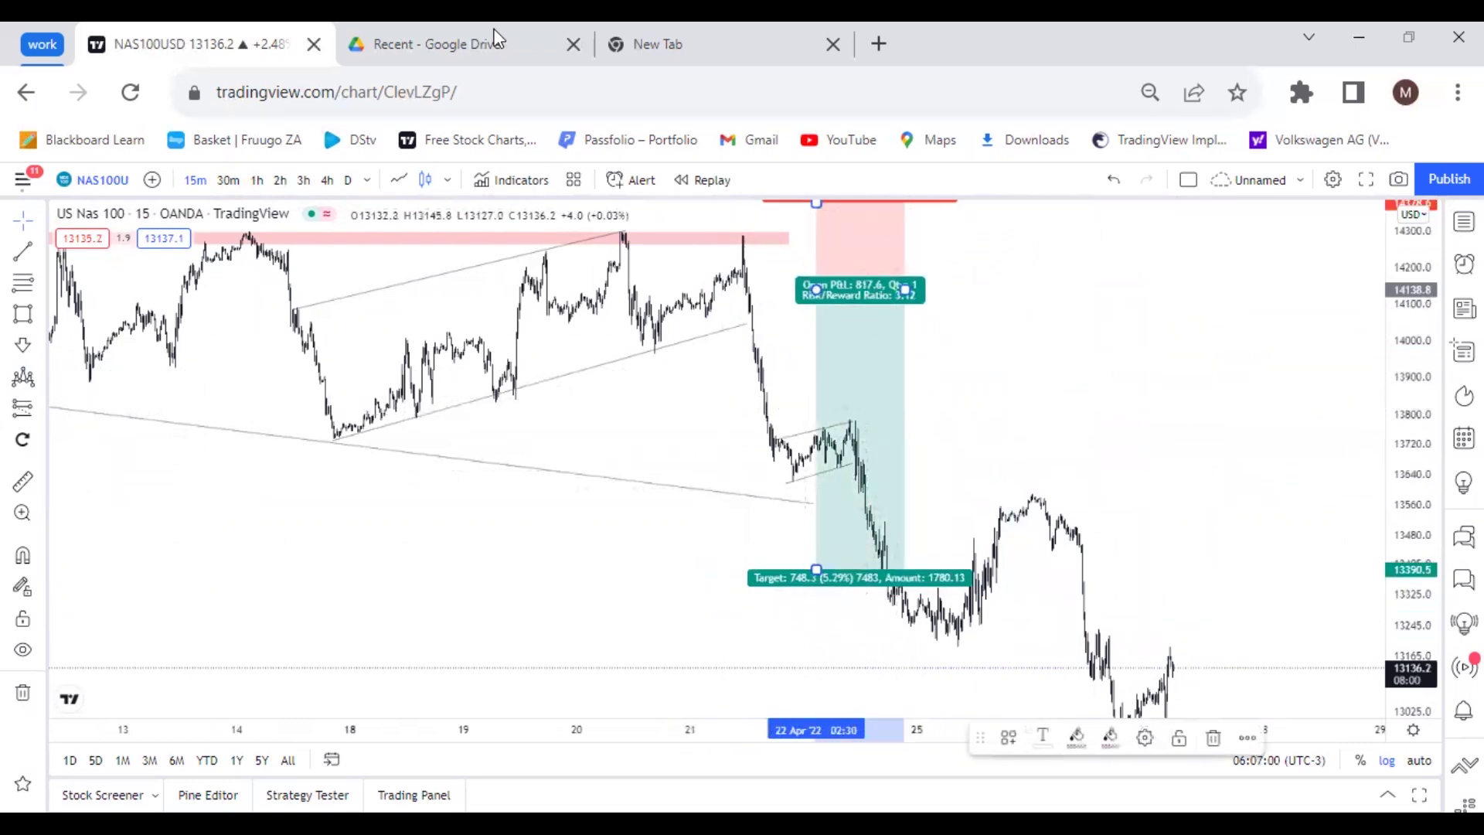
pyautogui.click(431, 44)
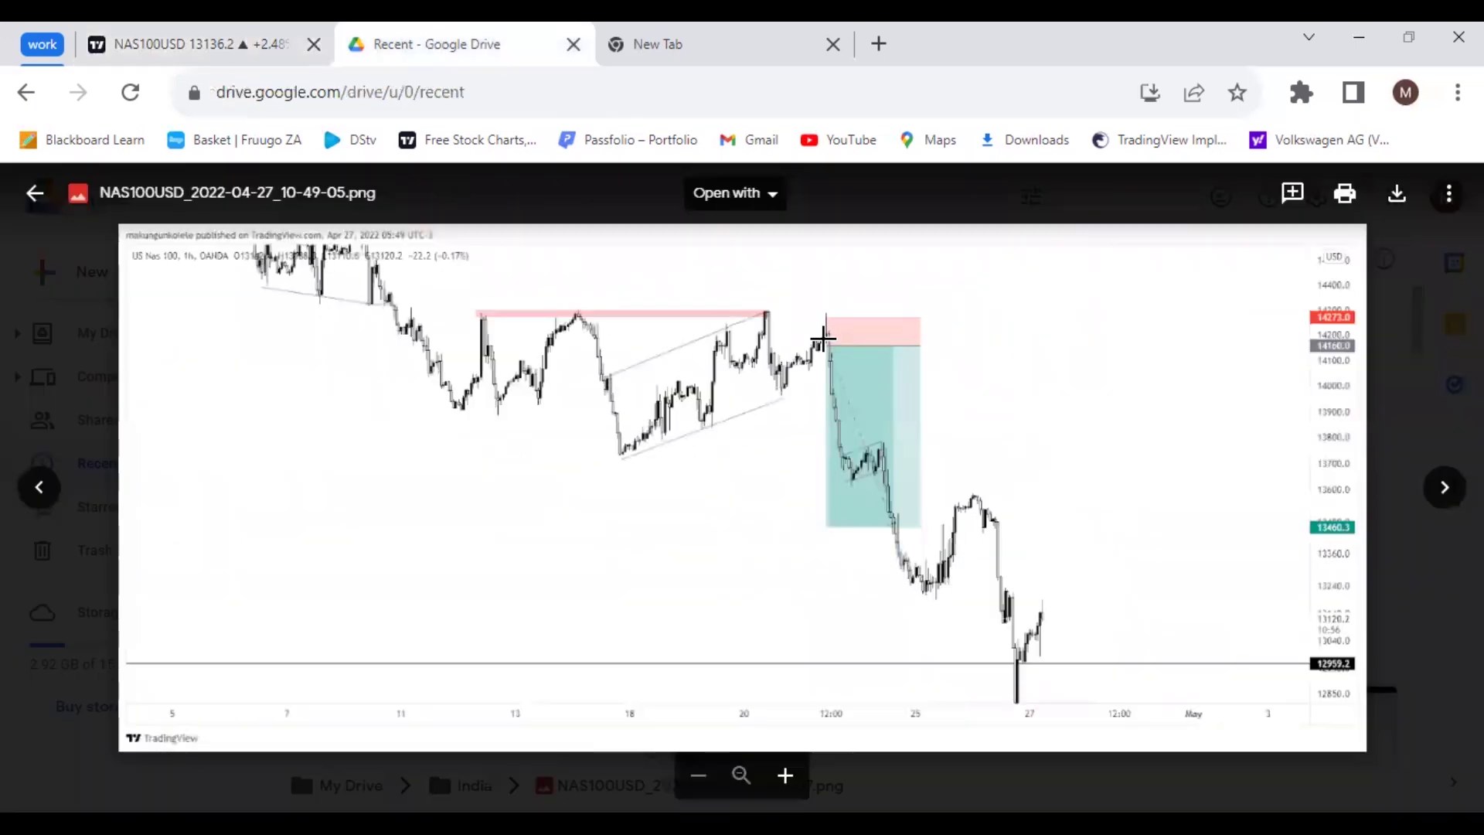